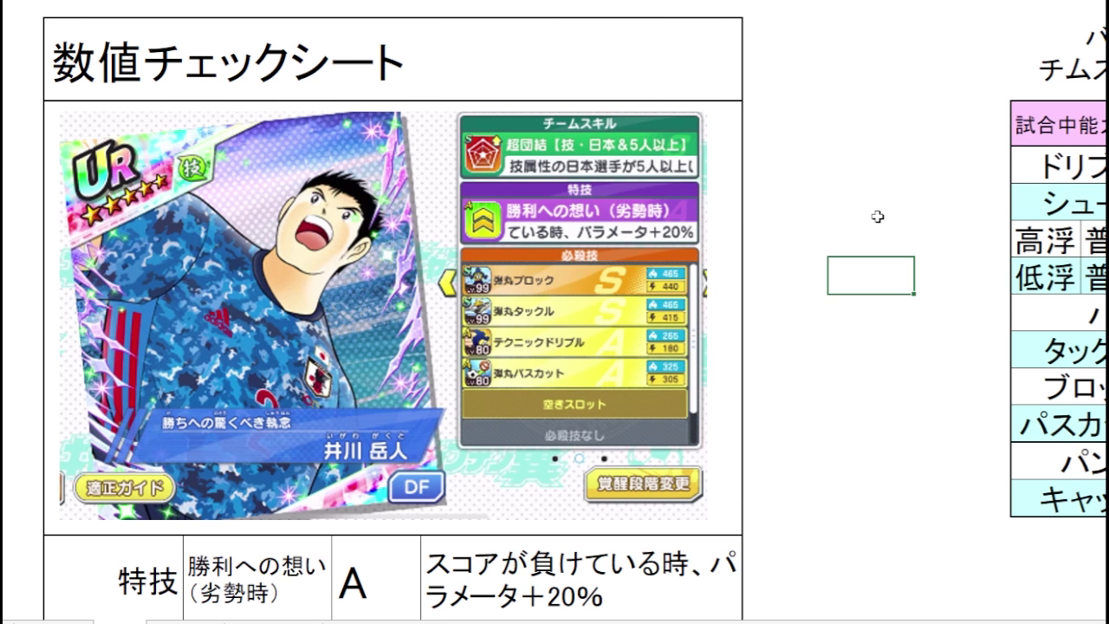
Review the player's special skill, team skill, latent abilities and base parameter table on the 数値チェックシート
scroll(878, 217, "down", 2)
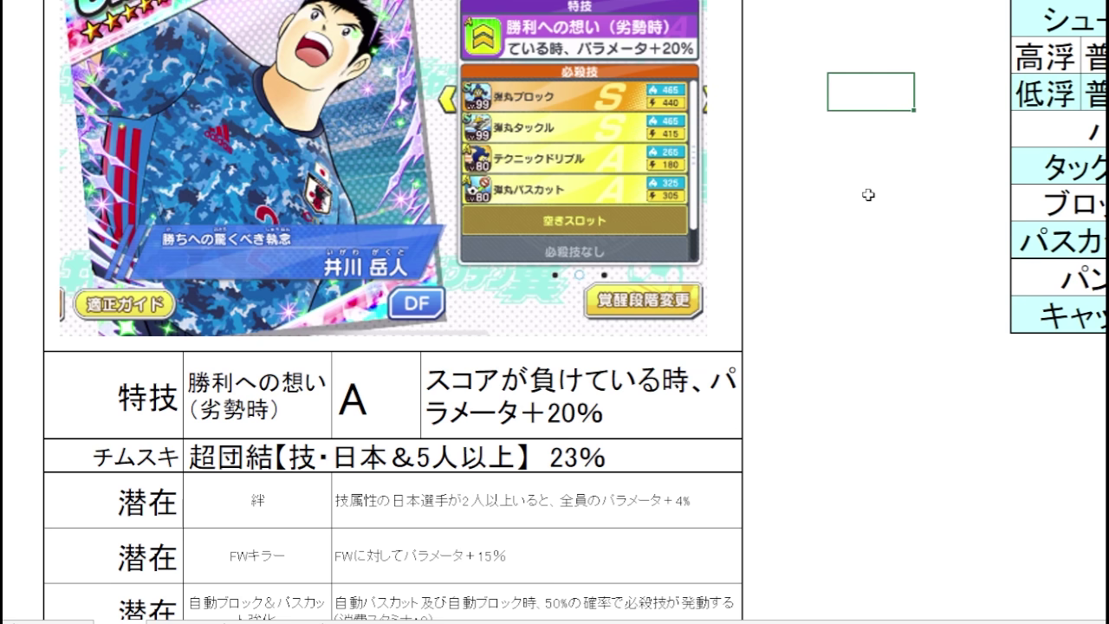
scroll(869, 158, "down", 1)
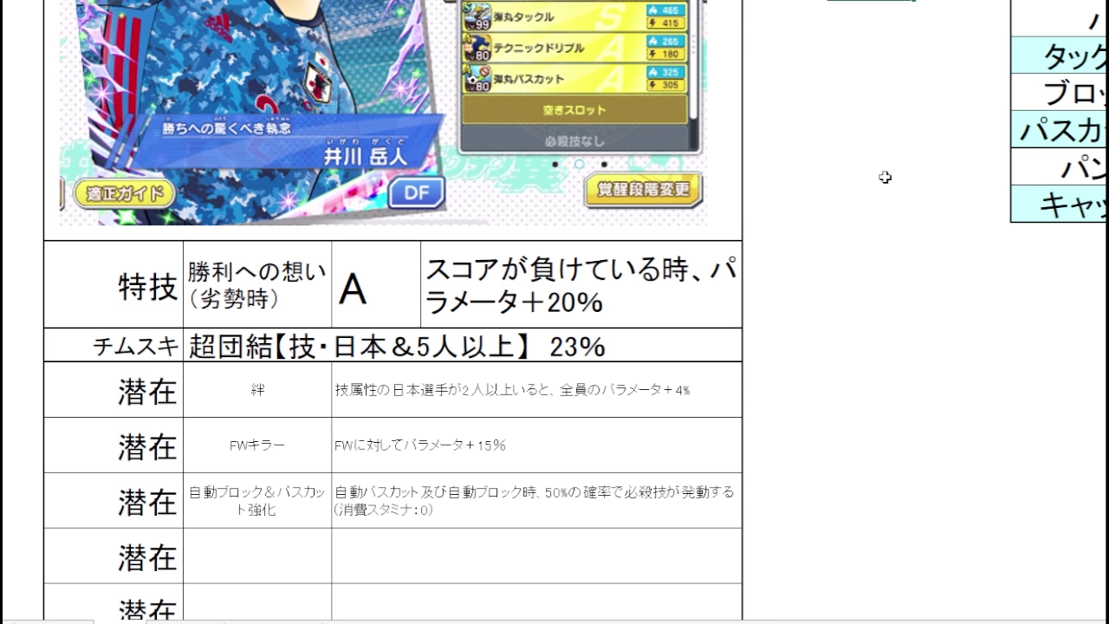
scroll(864, 130, "down", 2)
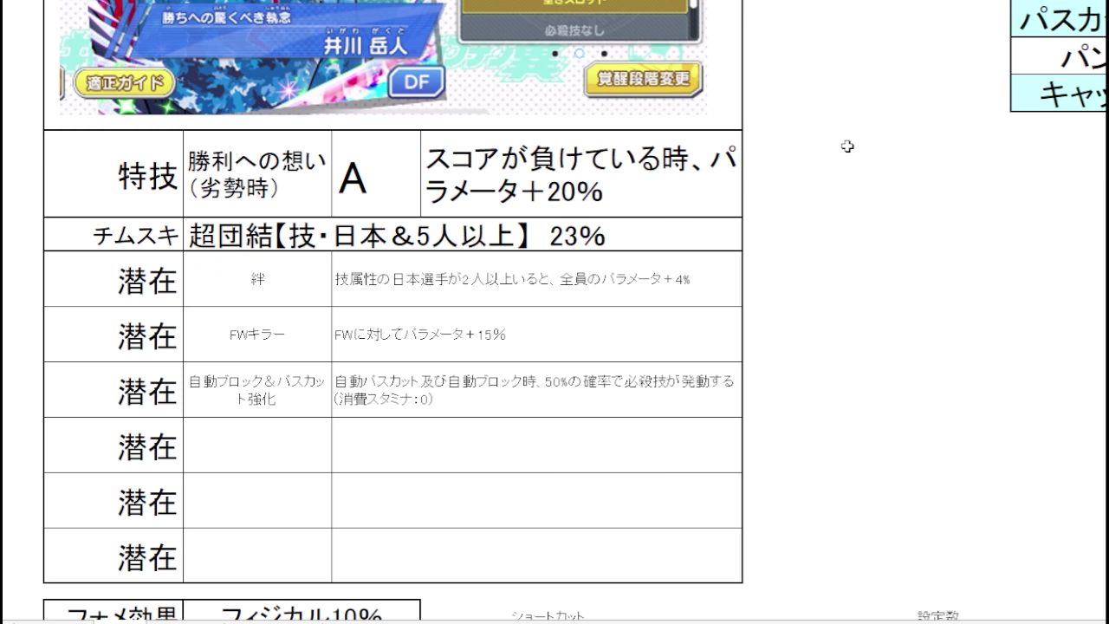
scroll(848, 147, "down", 1)
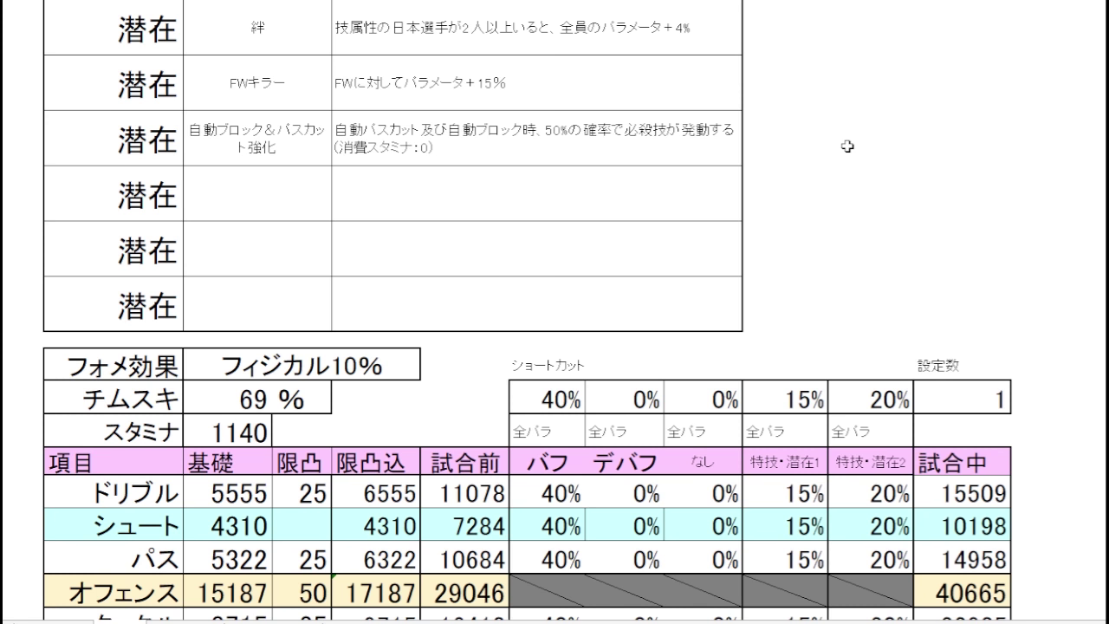
scroll(852, 136, "down", 3)
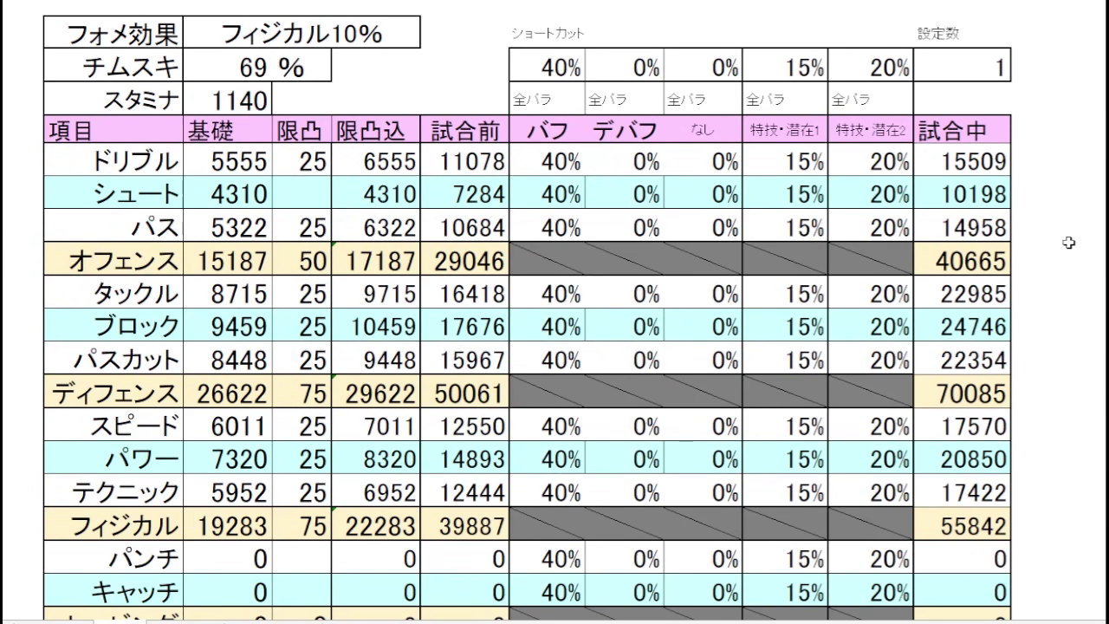
Examine the なし column of the 試合中能力値 table, comparing the タックル, ブロック and パスカット values
scroll(1069, 242, "up", 4)
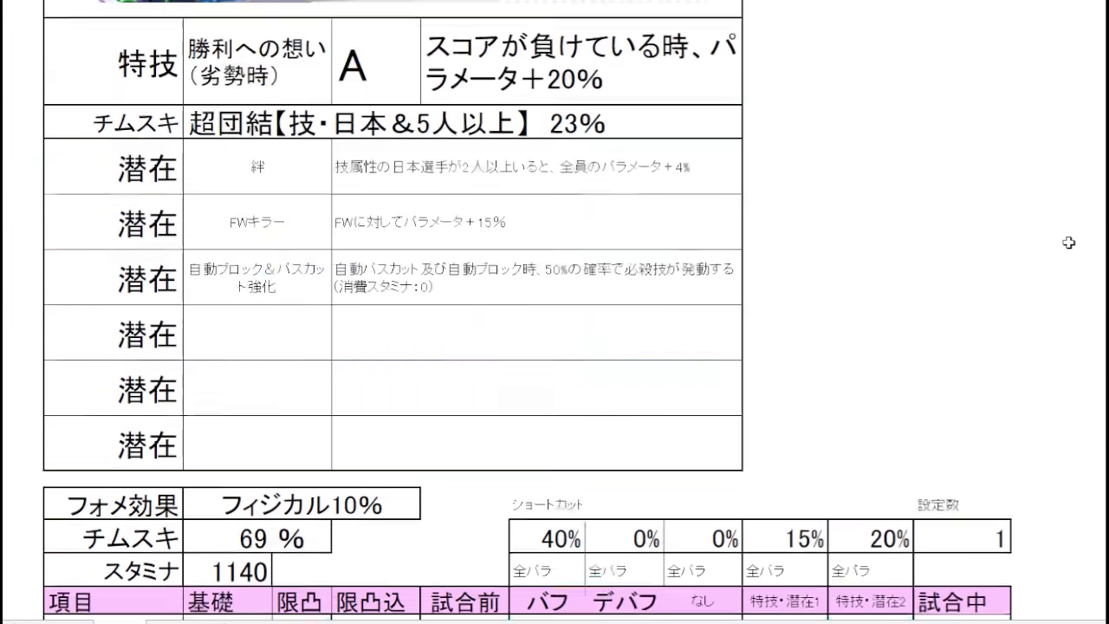
scroll(1069, 243, "up", 5)
scroll(1068, 243, "right", 5)
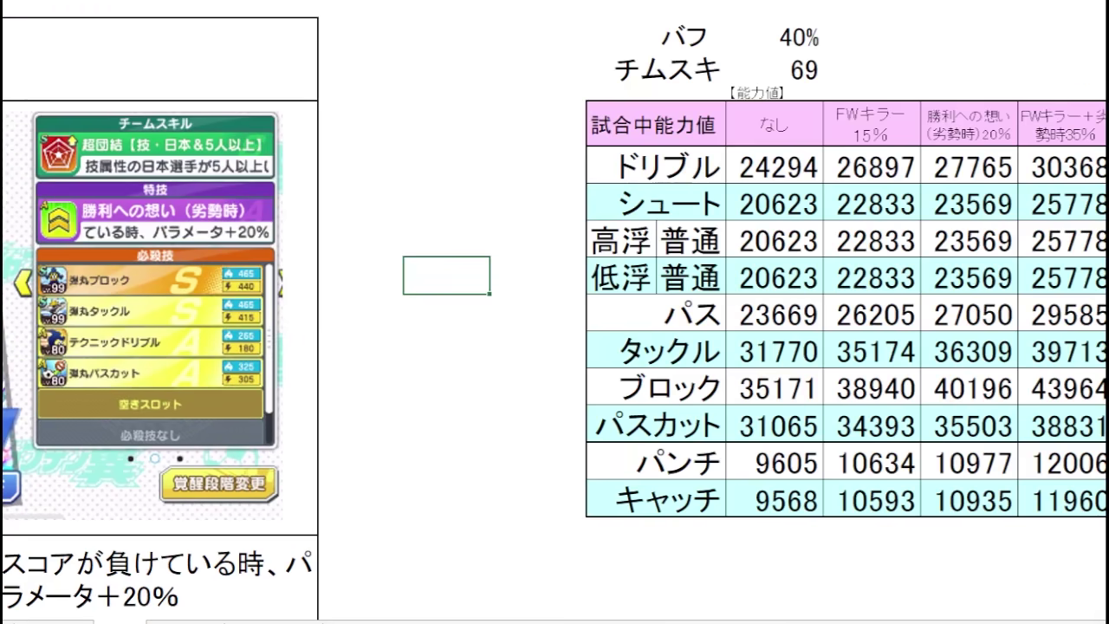
scroll(555, 312, "right", 3)
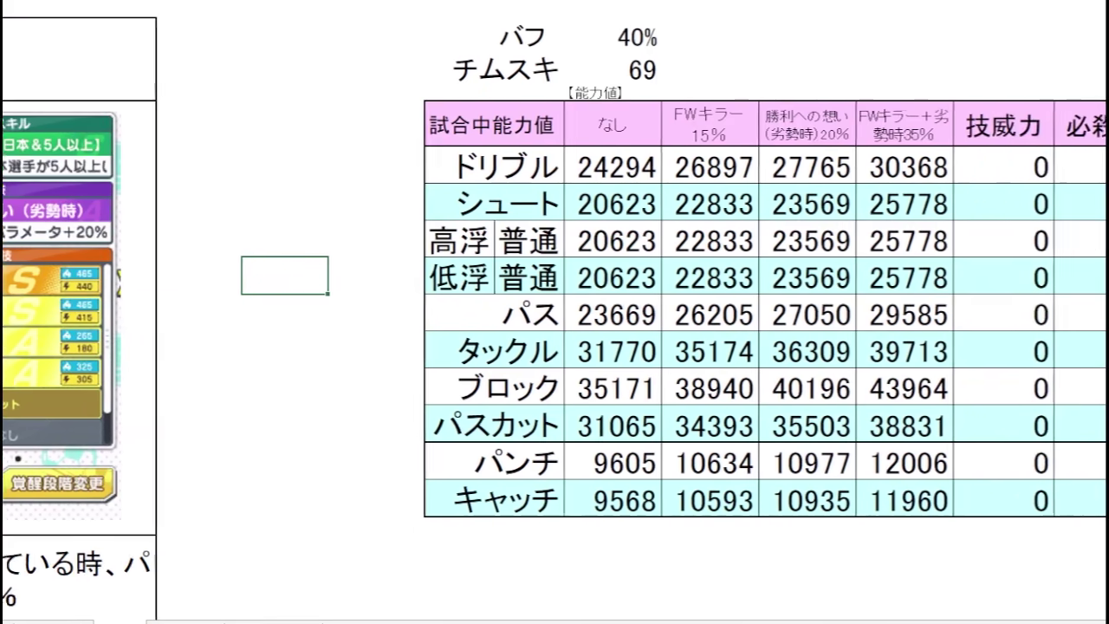
scroll(555, 312, "right", 1)
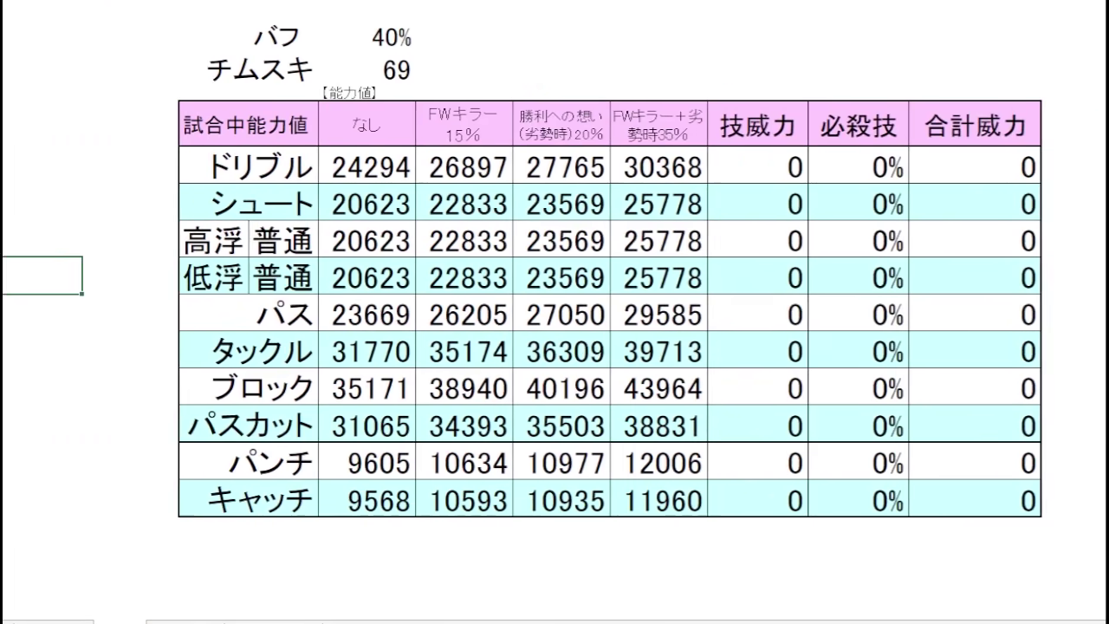
left_click(385, 179)
left_click_drag(385, 206, 385, 426)
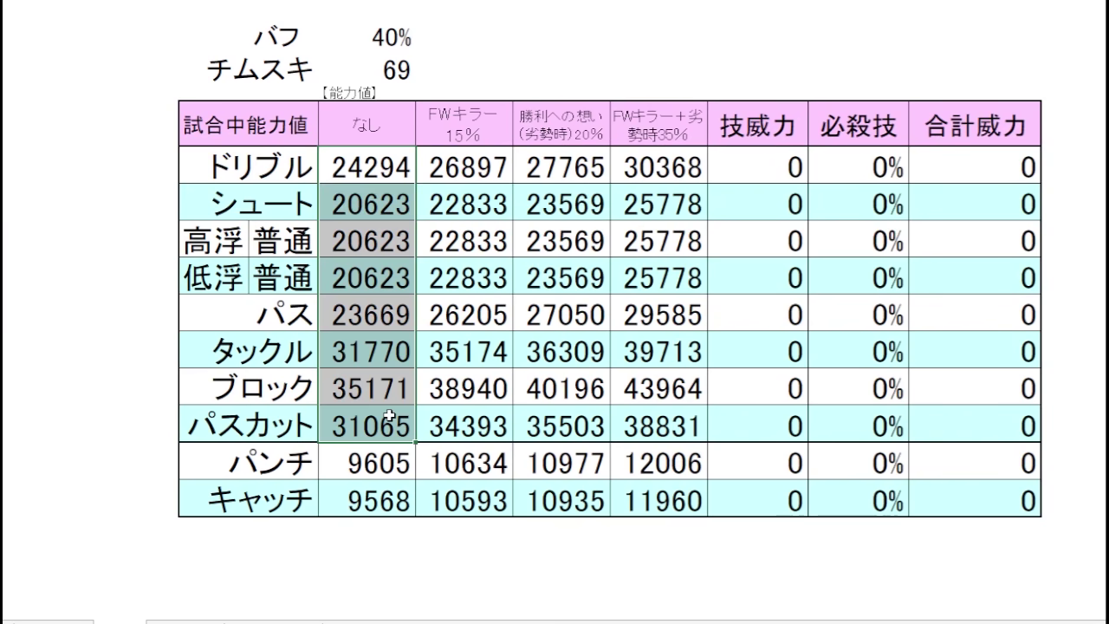
left_click(390, 350)
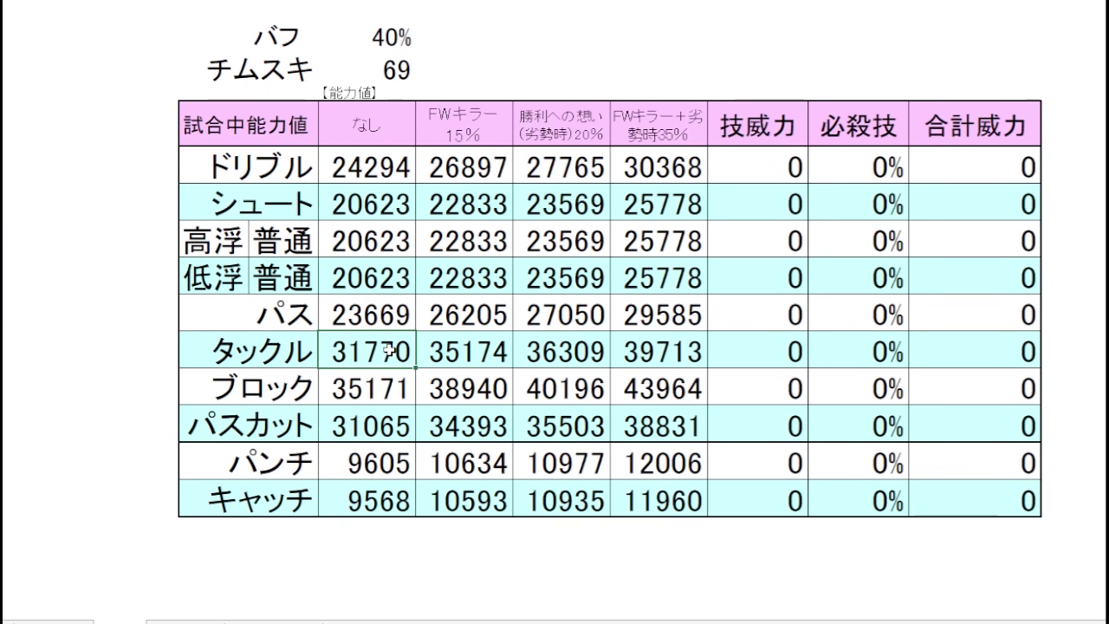
left_click(406, 391)
left_click(385, 429)
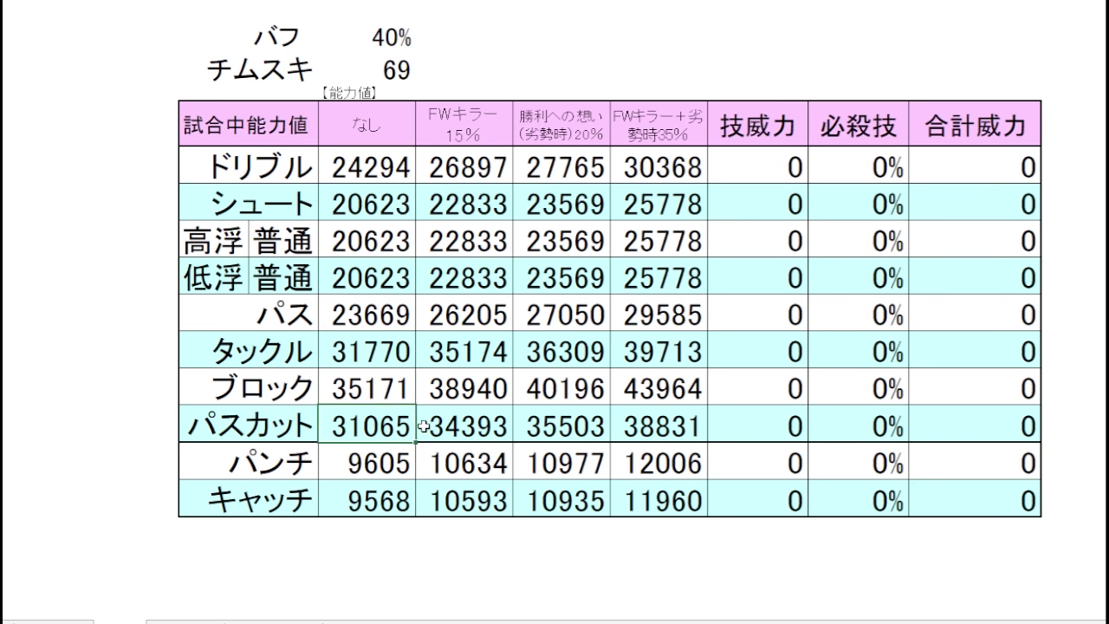
left_click(409, 343)
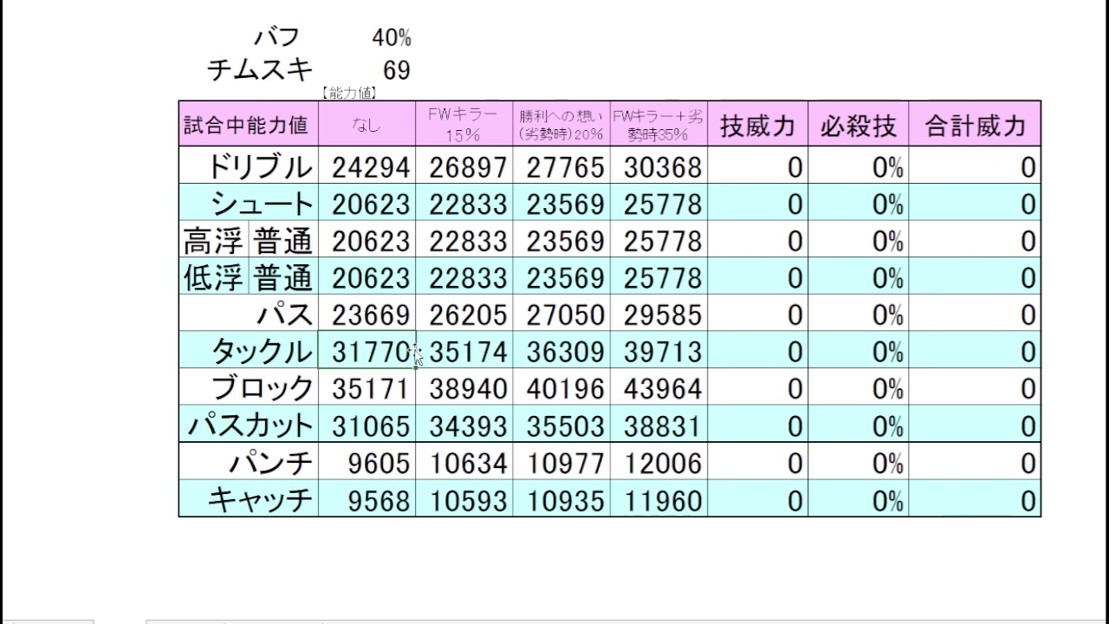
left_click(401, 422)
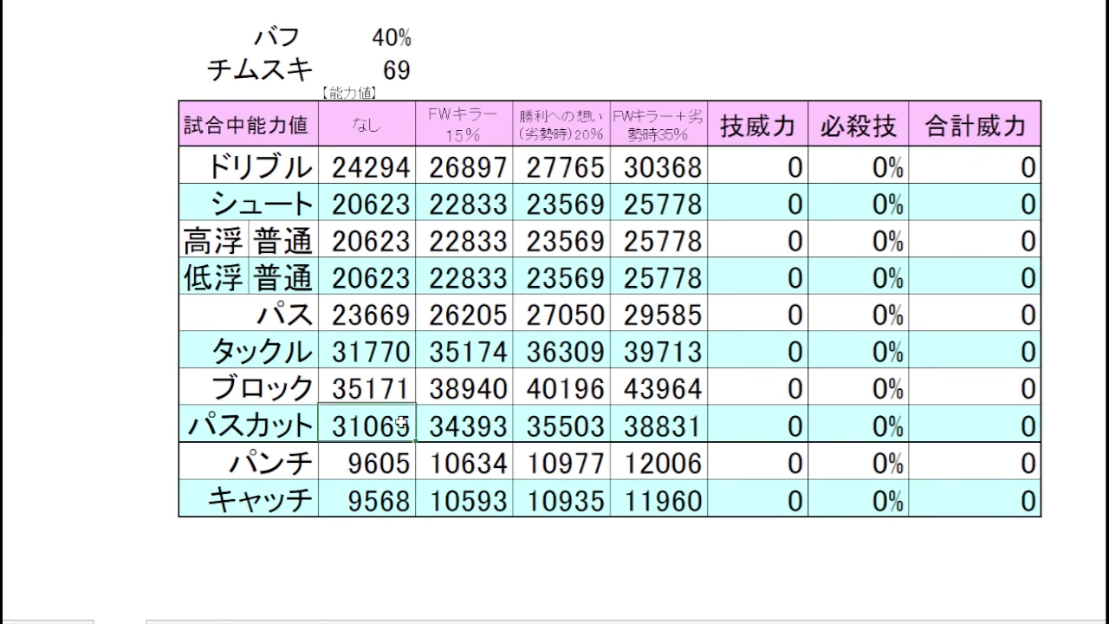
left_click(411, 350)
left_click(396, 433)
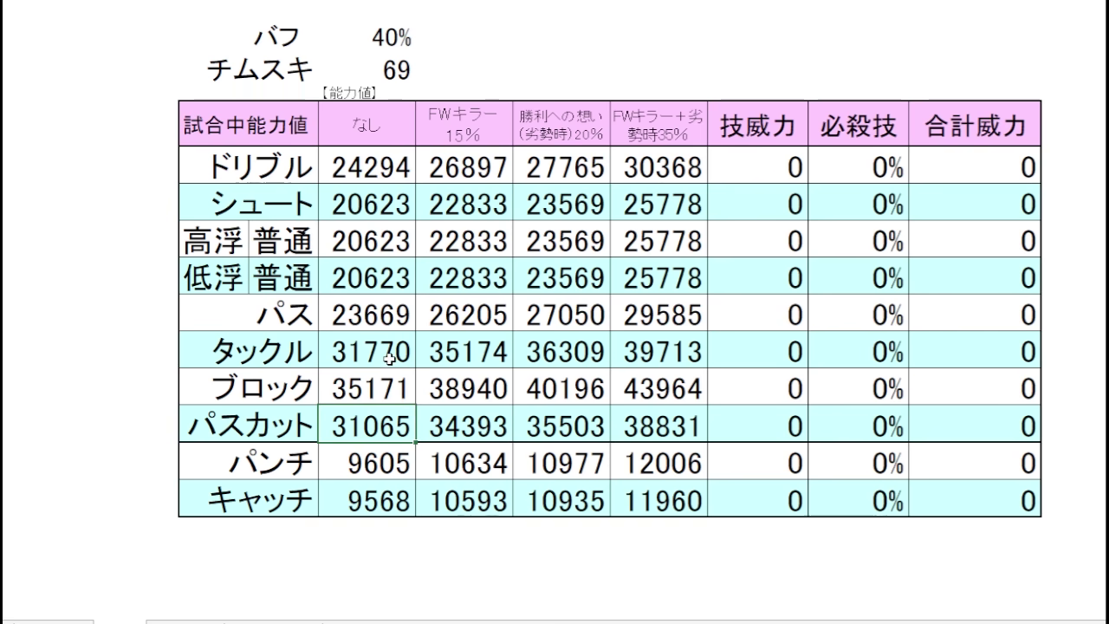
left_click(389, 358)
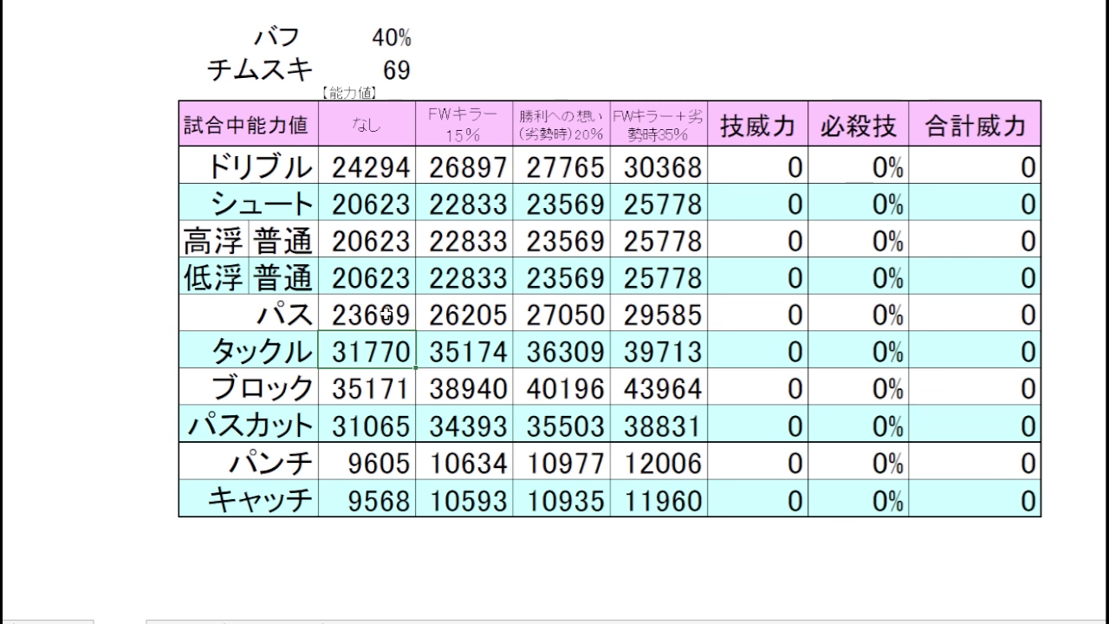
left_click(392, 387)
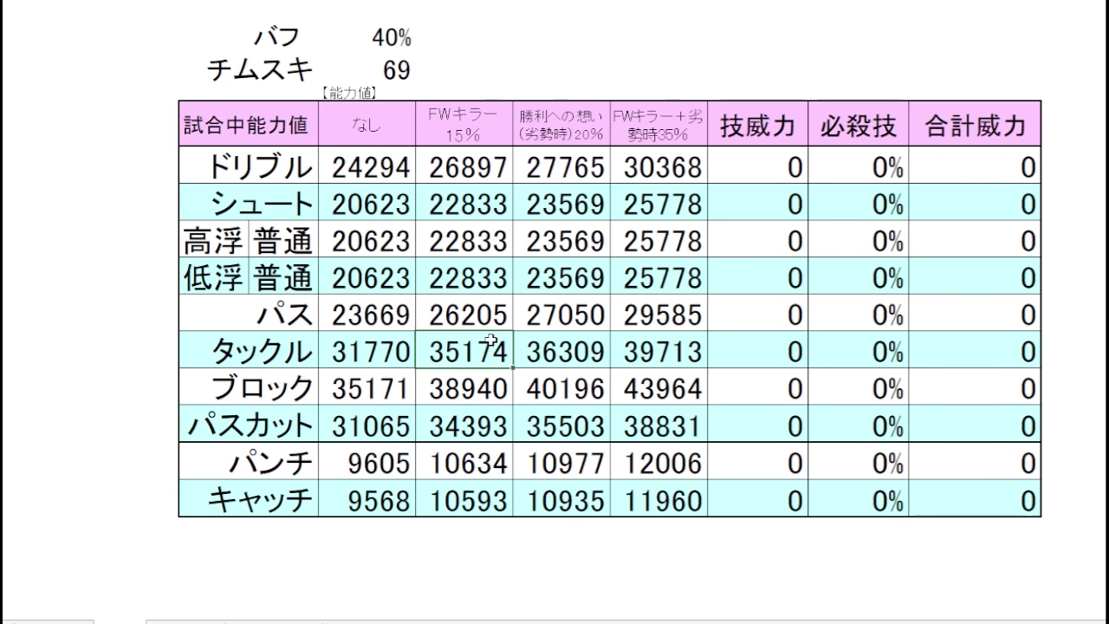
Examine the タックル, ブロック and パスカット values in the FWキラー15% column
left_click(496, 390)
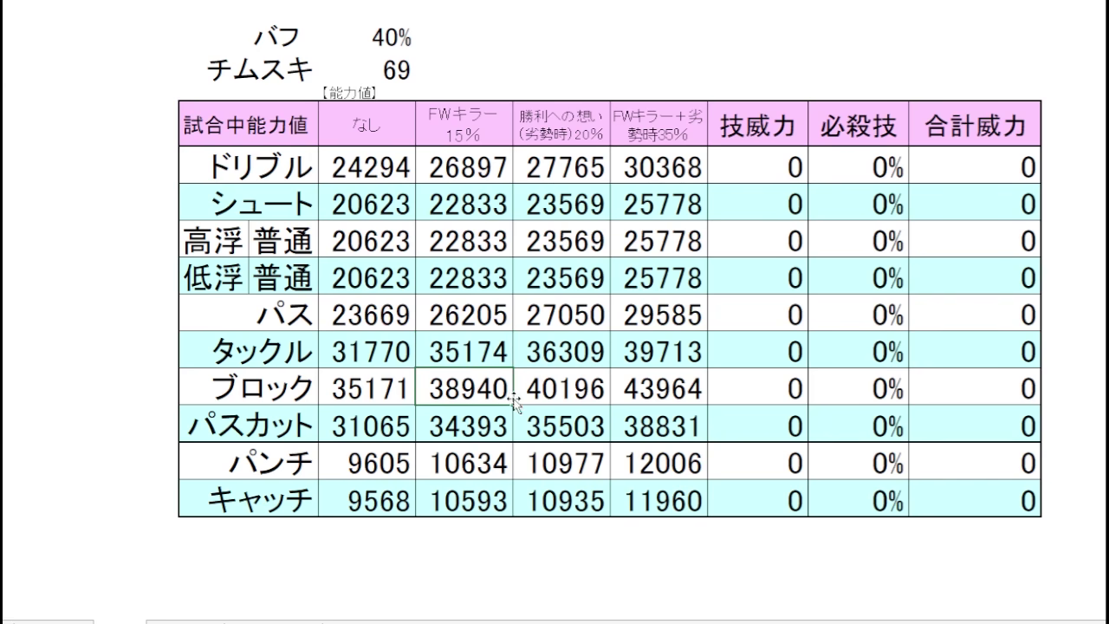
left_click(501, 424)
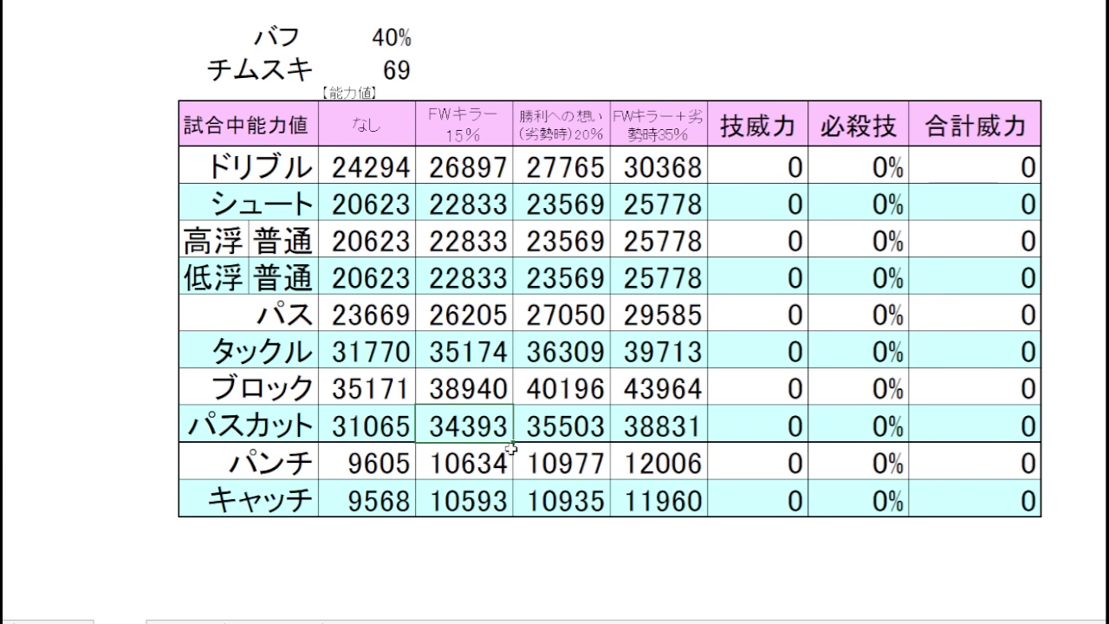
left_click(495, 352)
left_click(496, 390)
left_click(498, 425)
left_click(496, 352)
left_click(496, 390)
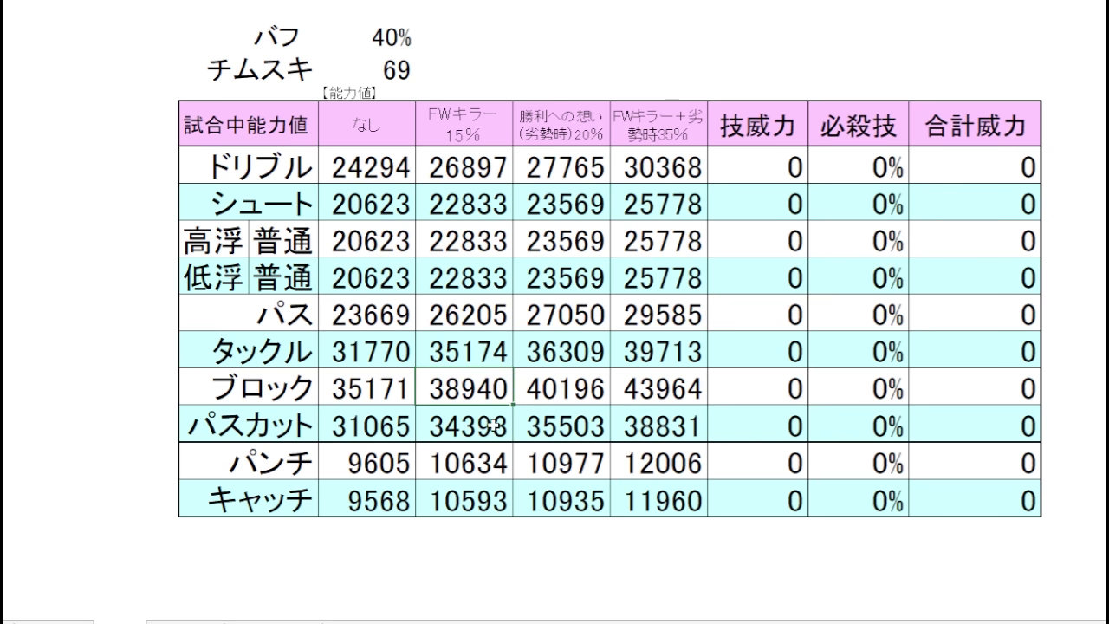
left_click(493, 425)
left_click(487, 359)
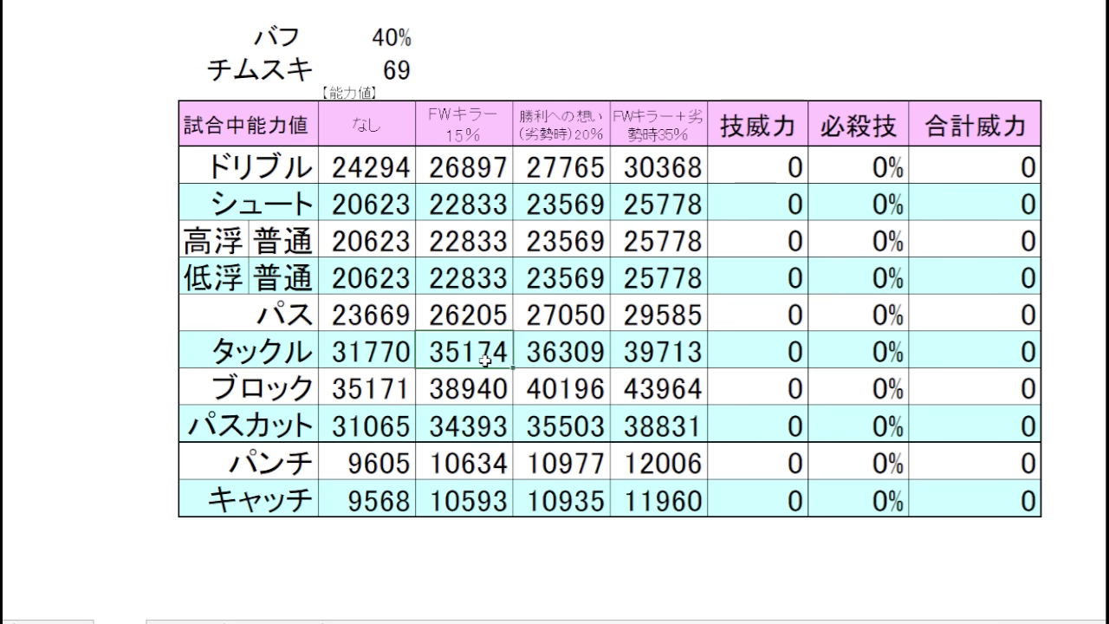
Examine the defensive values from タックル to パスカット in the 勝利への想い(劣勢時)20% column
left_click(559, 358)
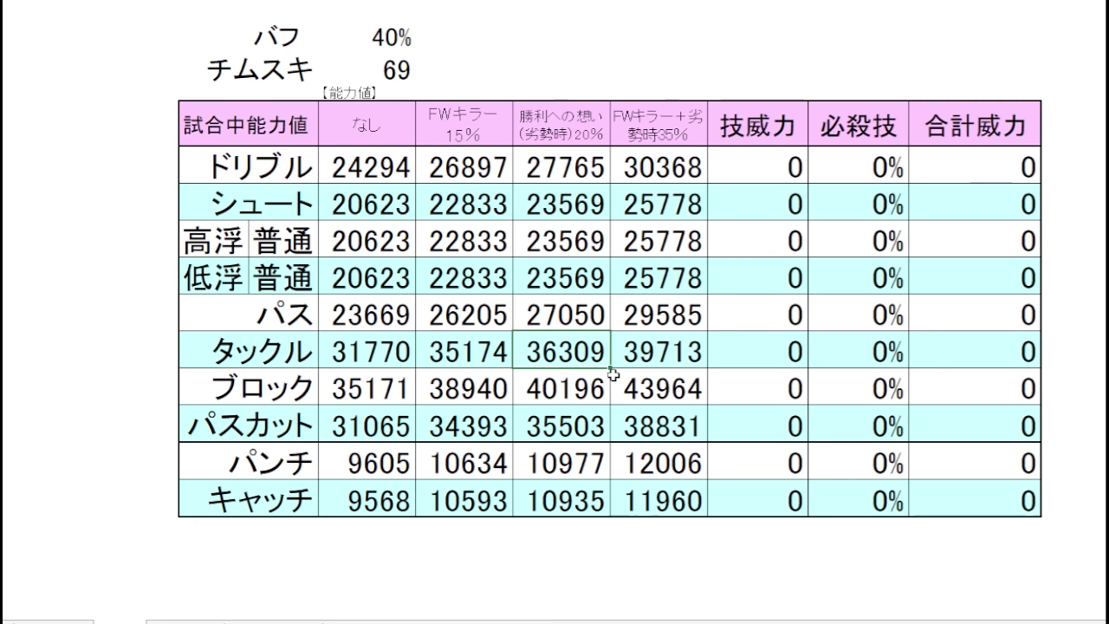
left_click(582, 421)
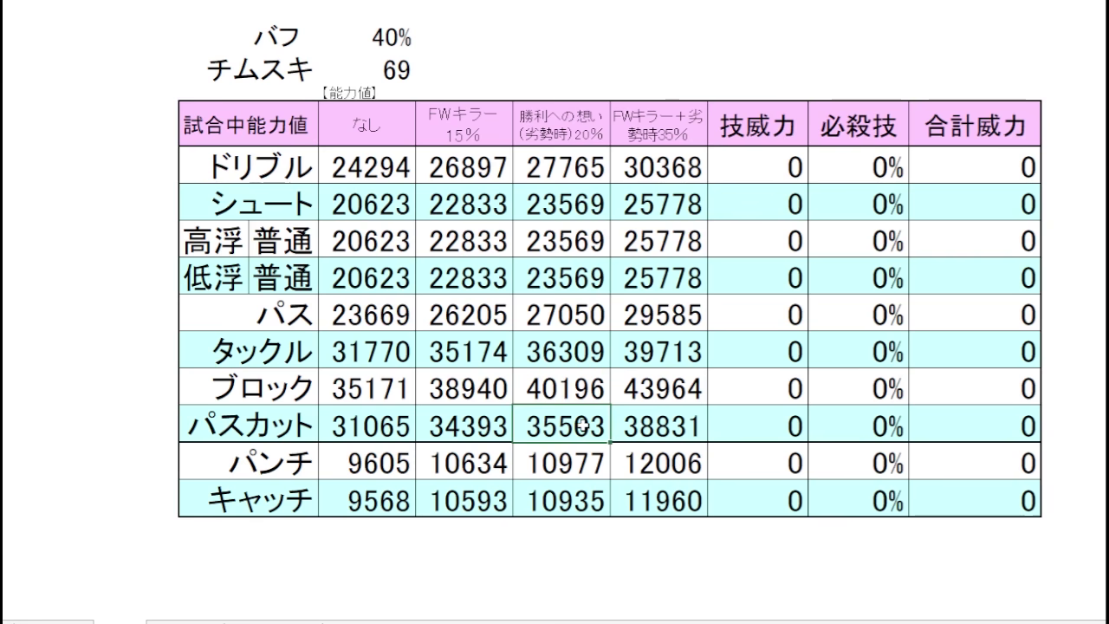
left_click_drag(568, 360, 574, 416)
mouse_move(586, 347)
left_mouse_down()
mouse_move(590, 411)
mouse_move(585, 375)
mouse_move(579, 429)
mouse_move(579, 381)
left_mouse_up()
left_click(579, 353)
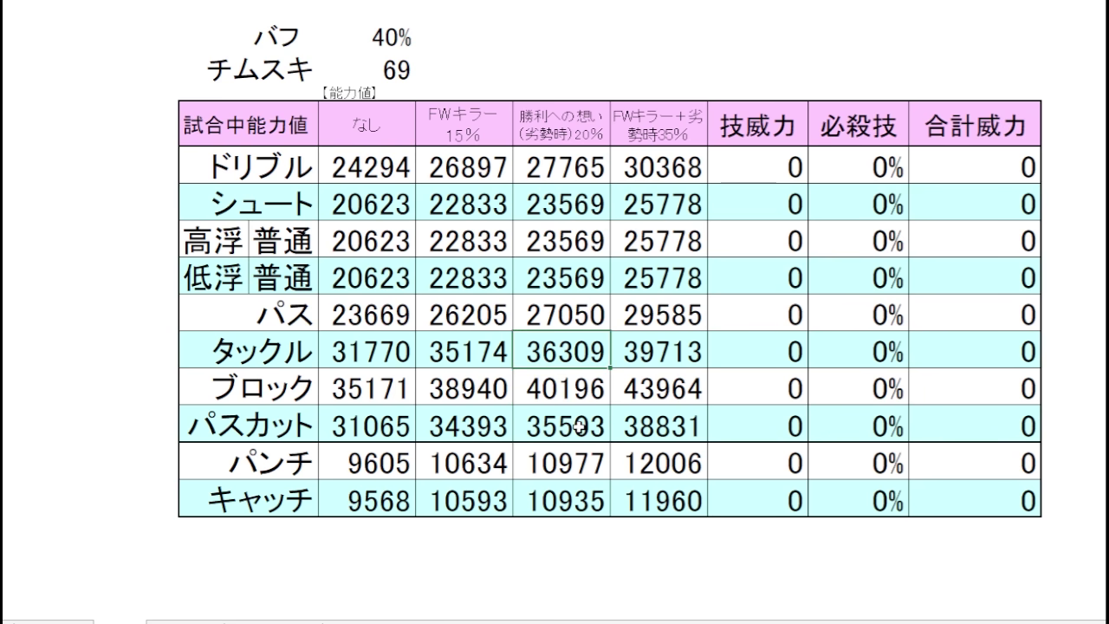
Examine the タックル, ブロック and パスカット values in the FWキラー＋劣勢時35% column
left_click(651, 365)
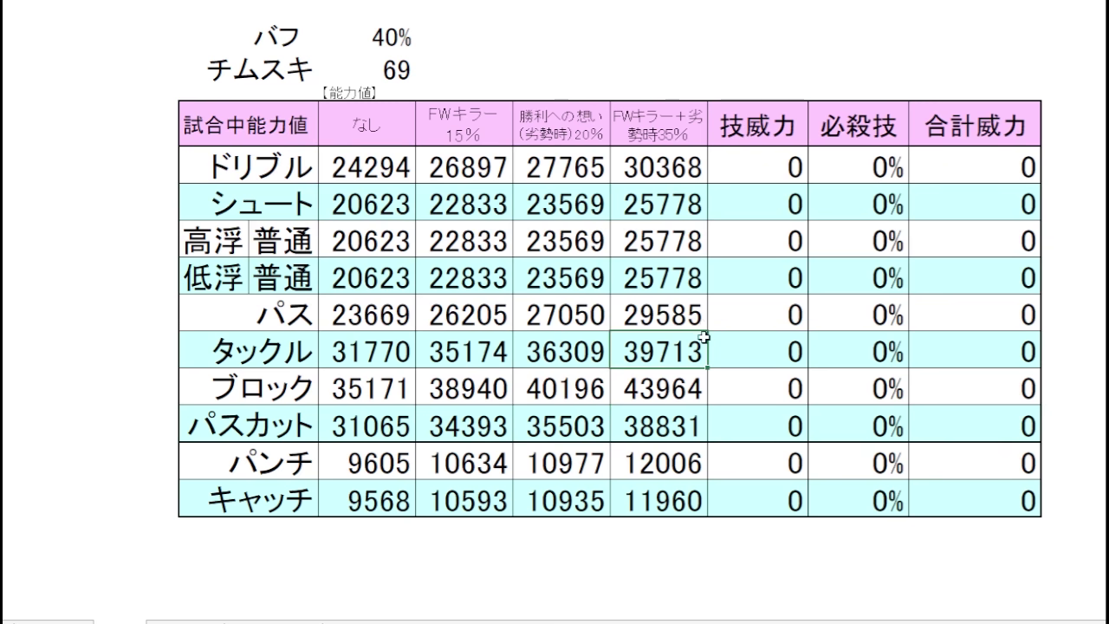
left_click(684, 396)
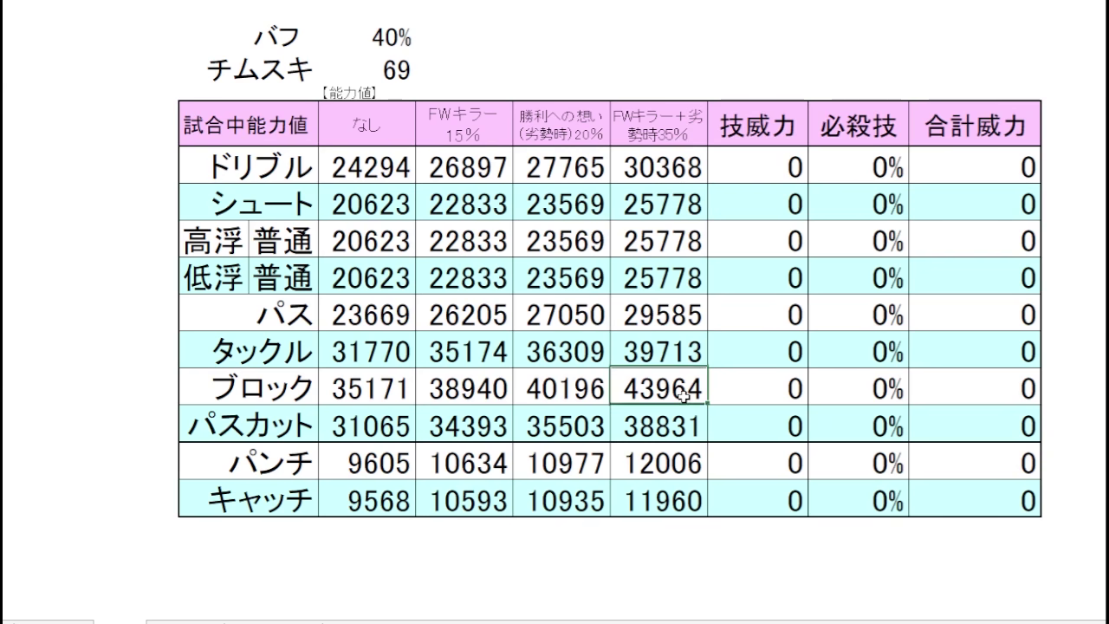
left_click(686, 426)
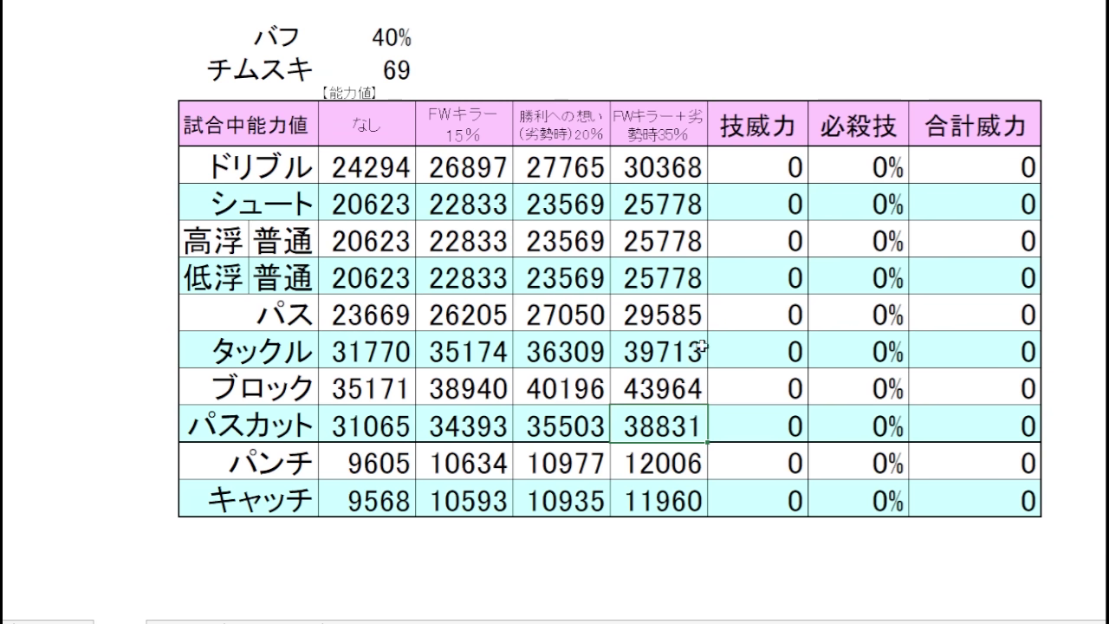
left_click_drag(700, 350, 689, 427)
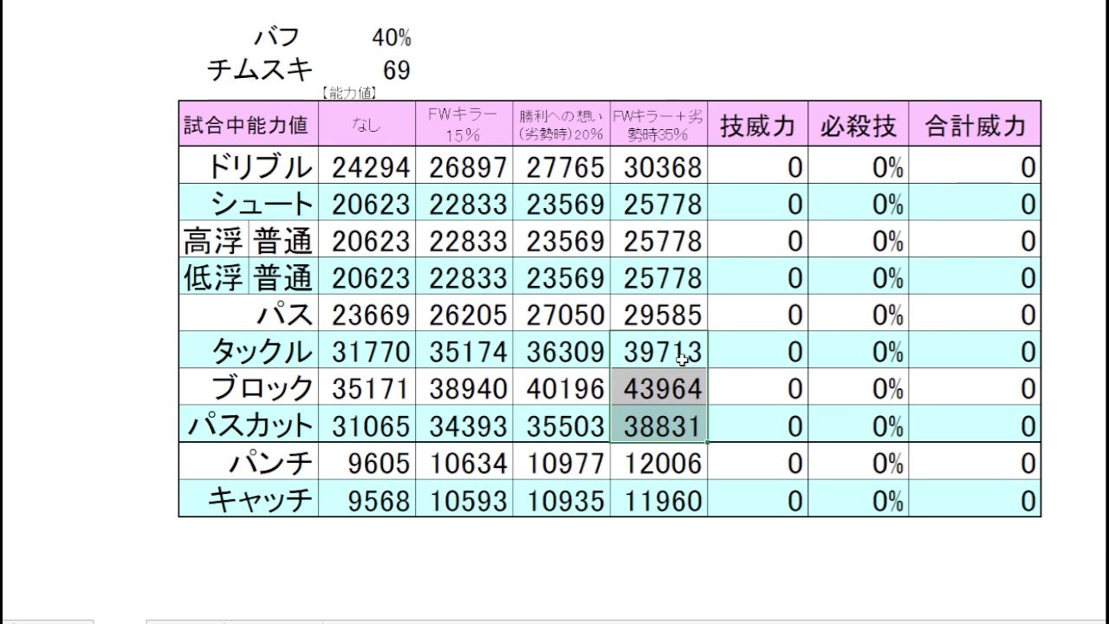
left_click(682, 389)
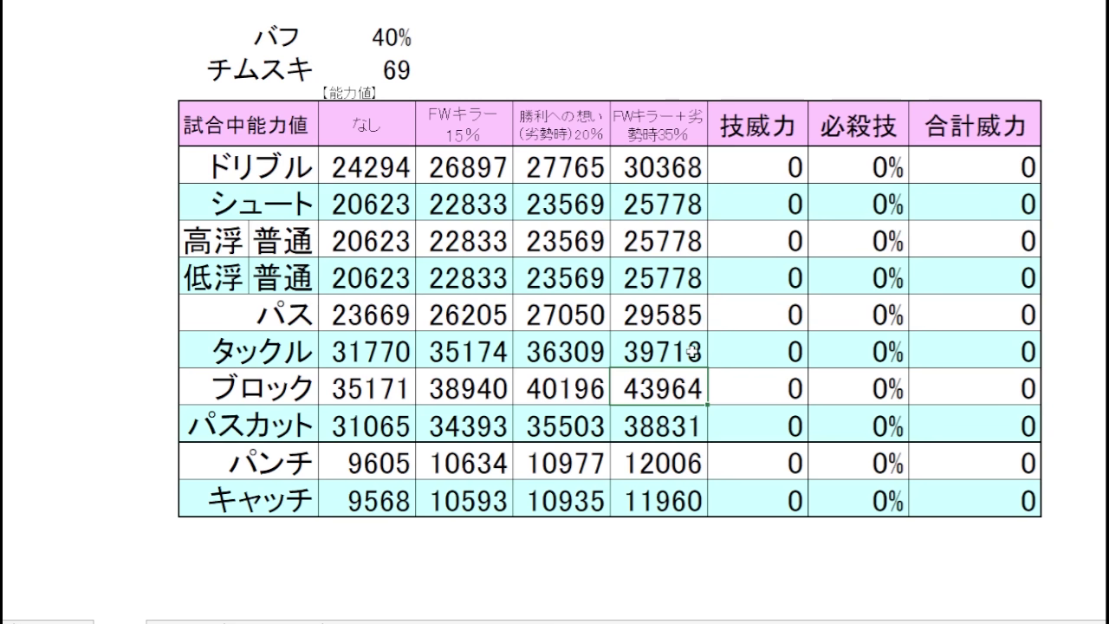
mouse_move(676, 405)
left_mouse_down()
mouse_move(680, 365)
mouse_move(667, 425)
mouse_move(676, 405)
left_mouse_up()
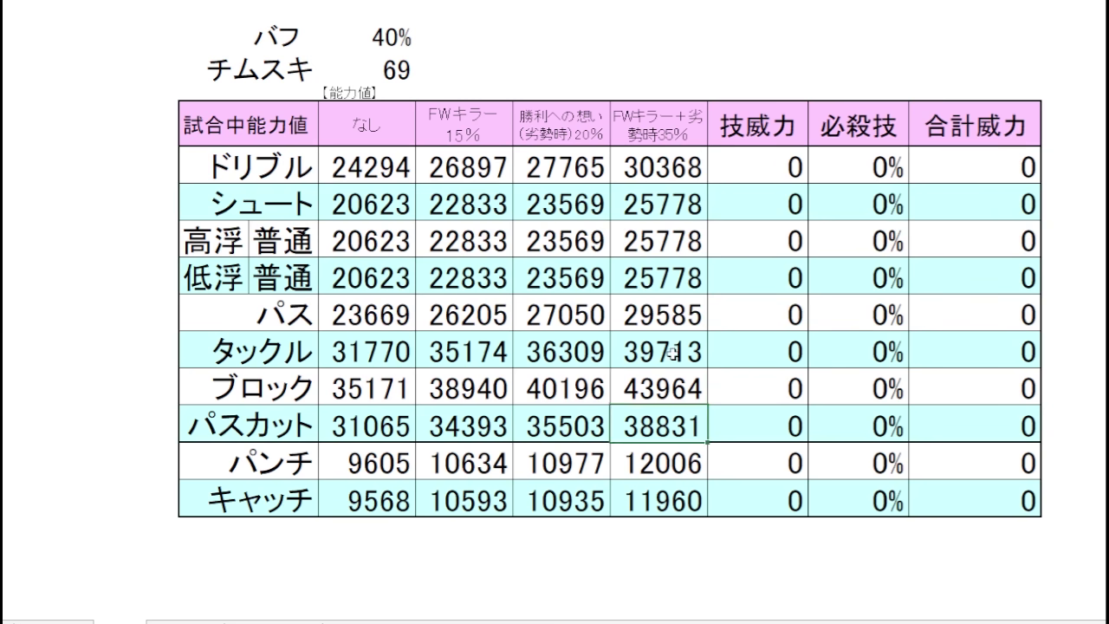
left_click(674, 415)
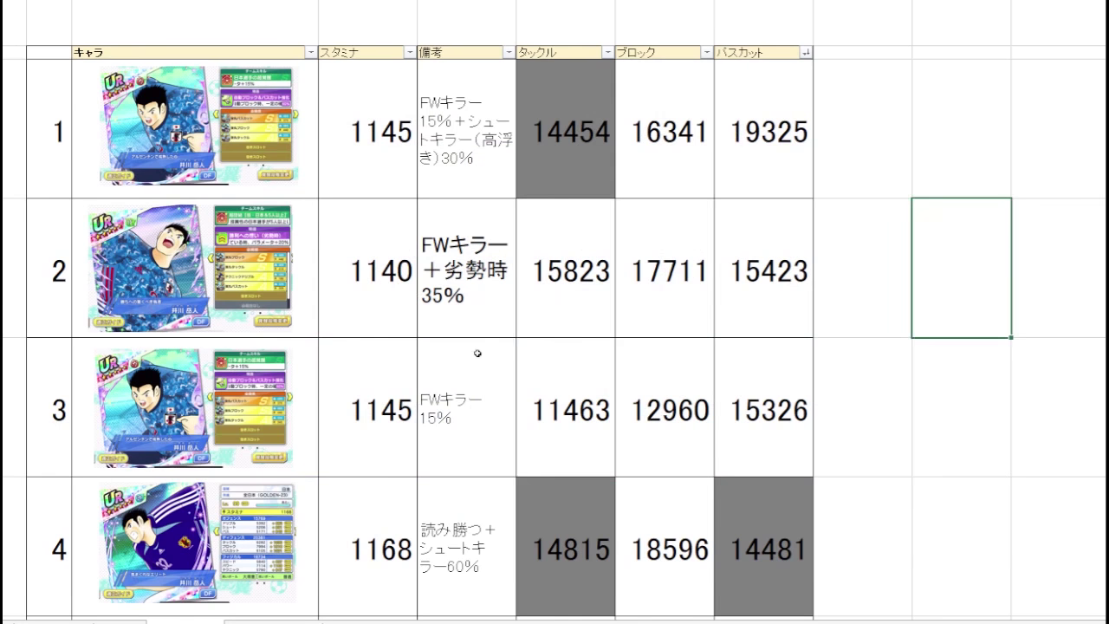
Sort the character comparison table by タックル from highest to lowest
left_click(478, 356)
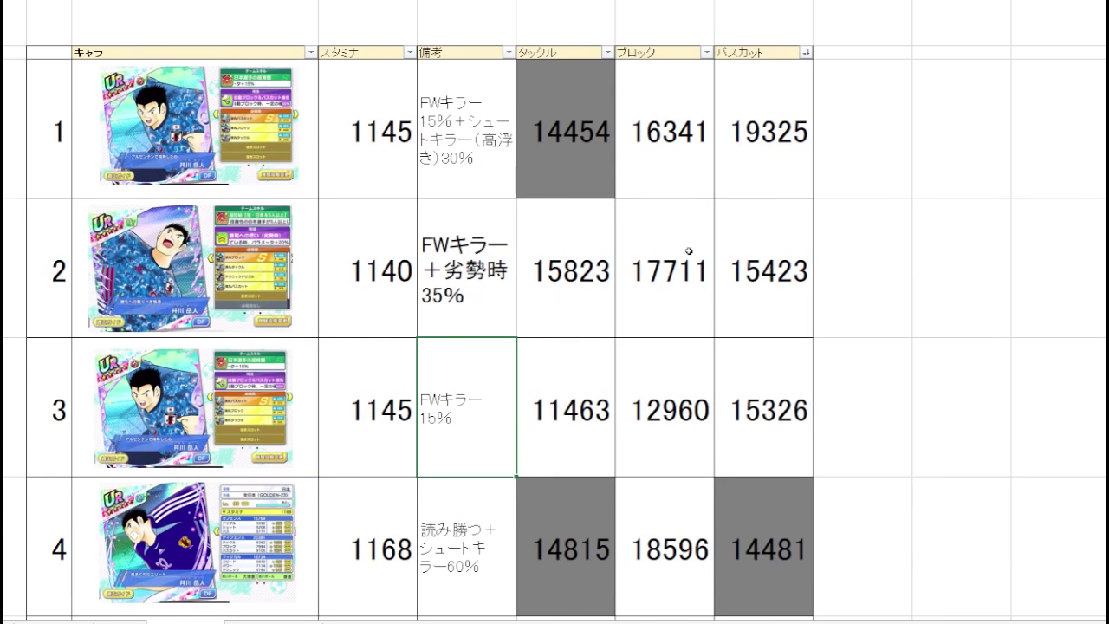
left_click(698, 235)
left_click(933, 147)
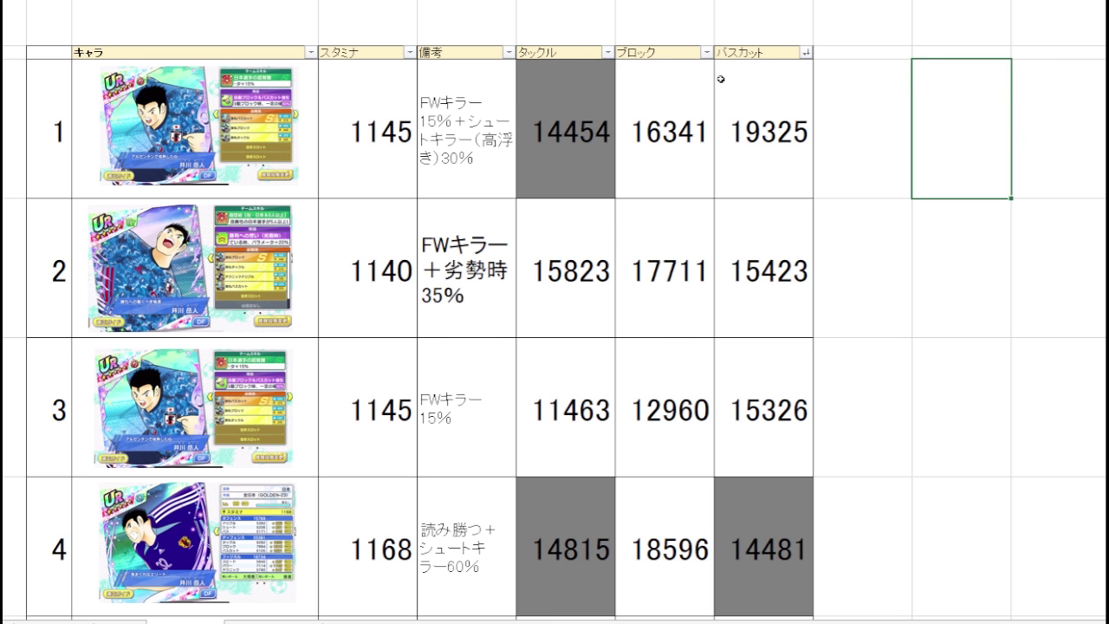
left_click(589, 87)
left_click(861, 142)
left_click(938, 260)
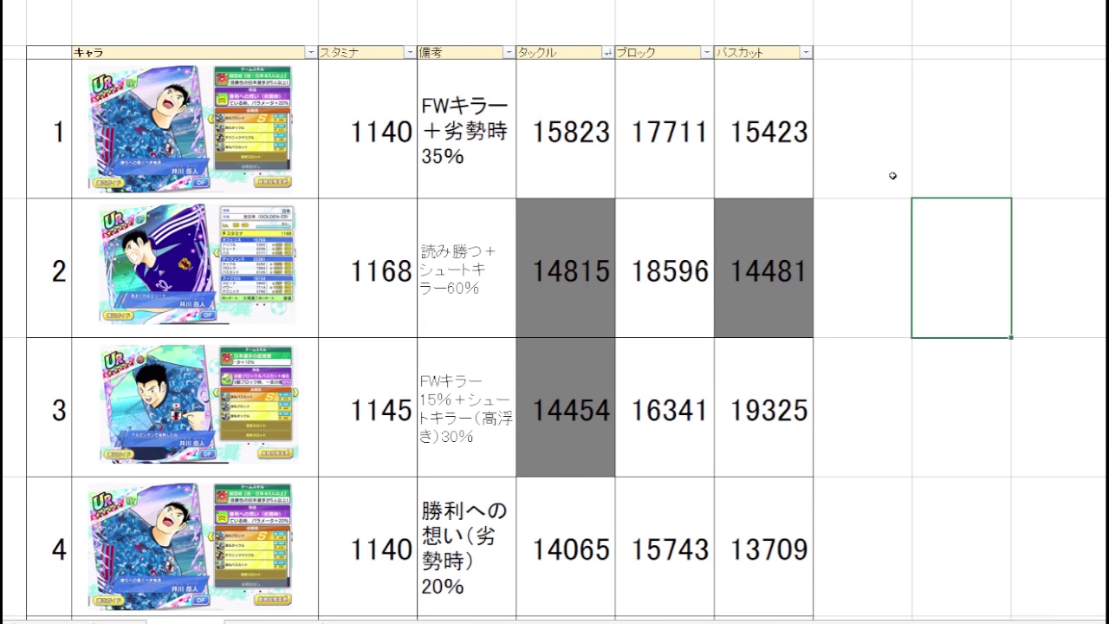
left_click(891, 175)
left_click(950, 184)
left_click(950, 237)
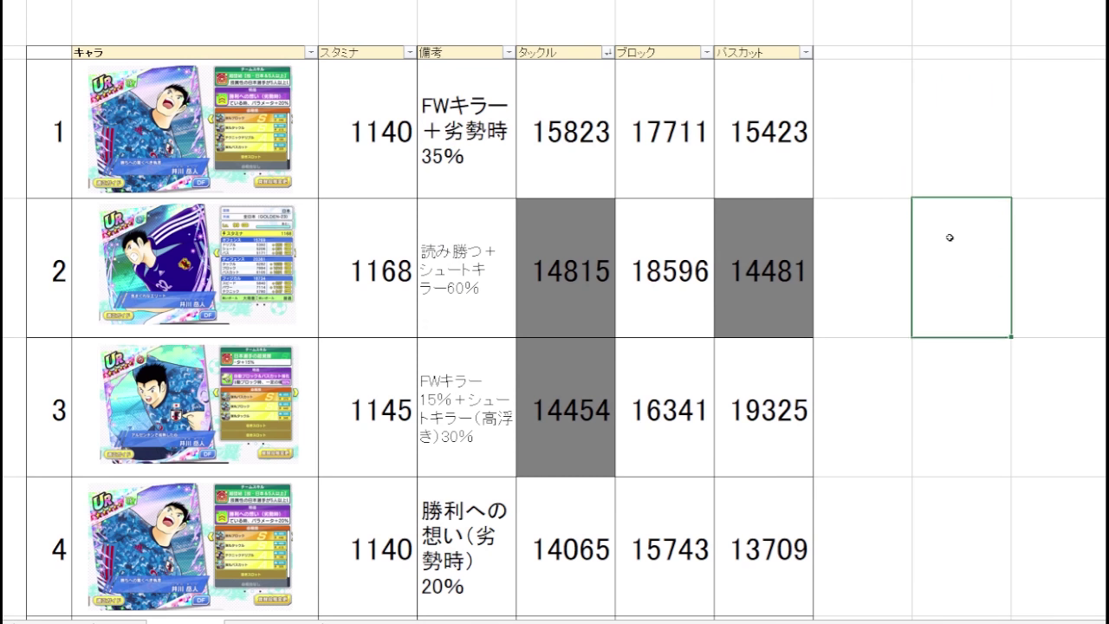
Set バフ to 30% and チムスキ to 60 above the 試合中能力値 table
left_click(950, 148)
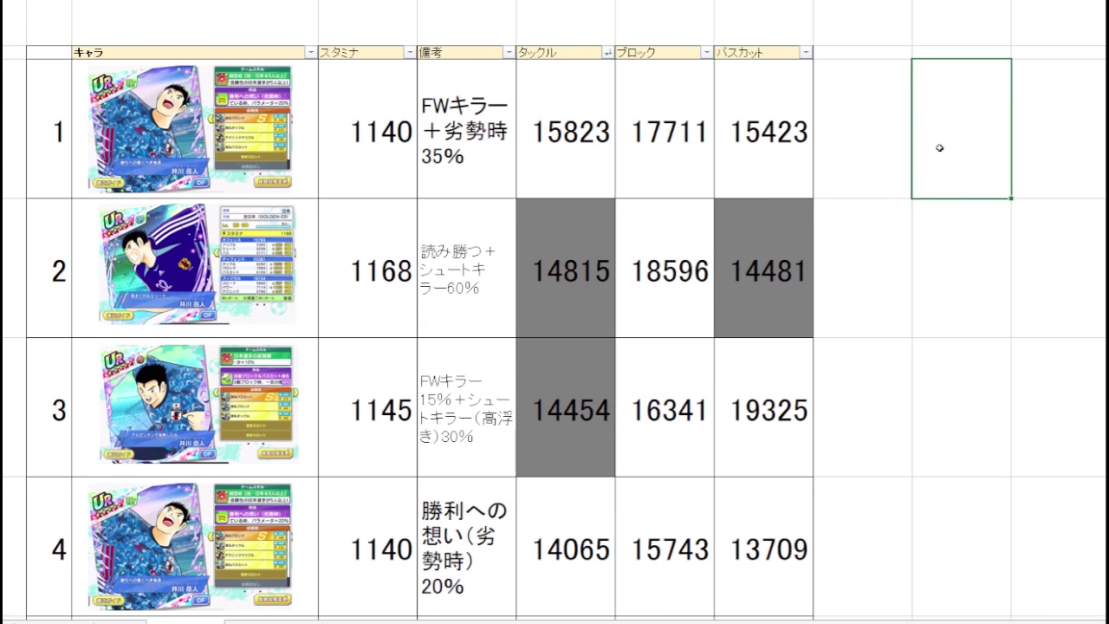
left_click(566, 167)
left_click(259, 619)
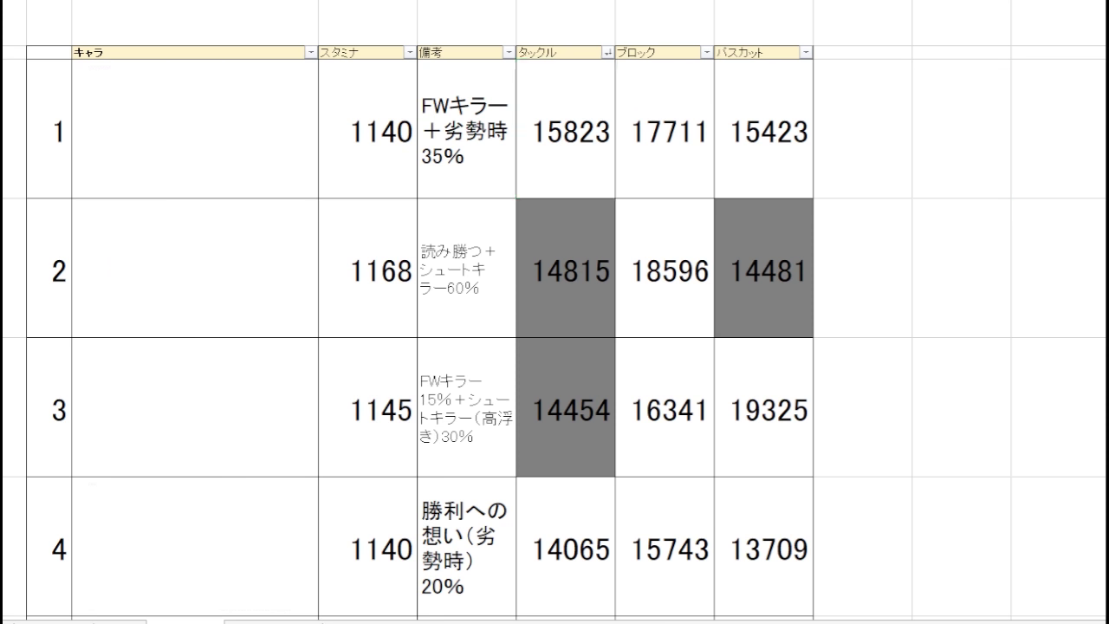
left_click(371, 41)
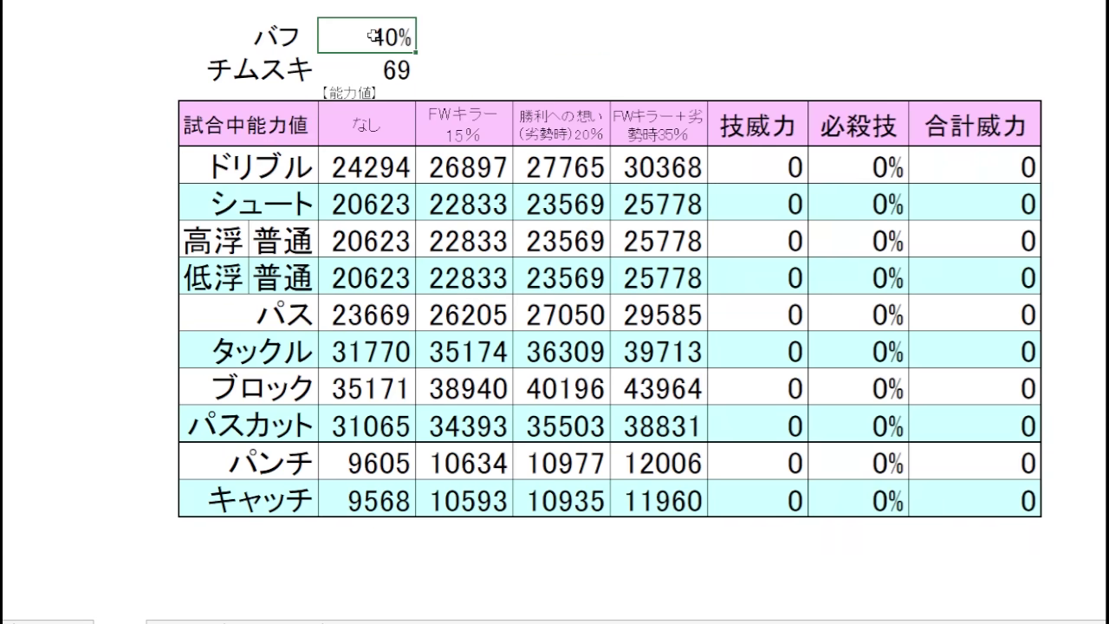
type("30")
key("Return")
type("60")
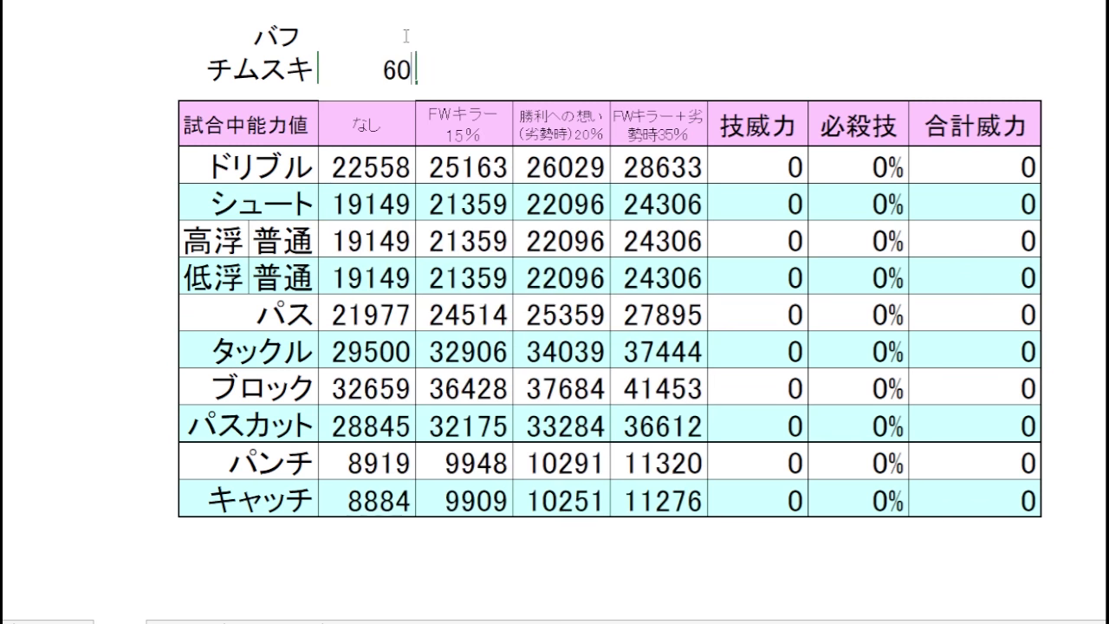
key("Return")
left_click(484, 41)
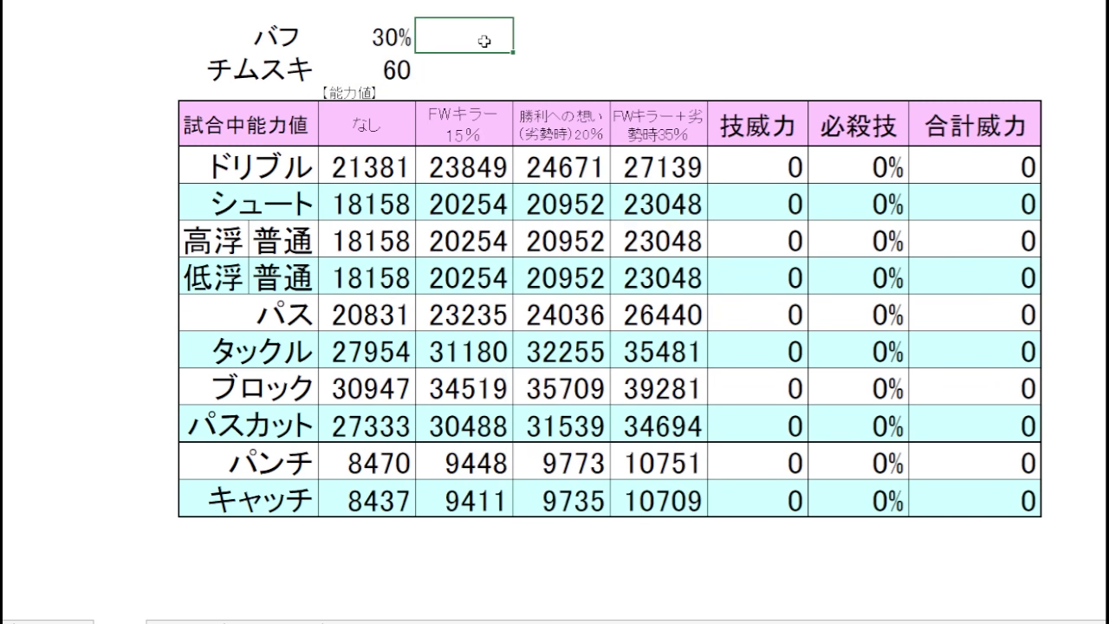
Examine the タックル, ブロック and パスカット values in the なし column of the in-match stats table
left_click(382, 314)
left_click_drag(397, 349, 391, 410)
left_click(391, 360)
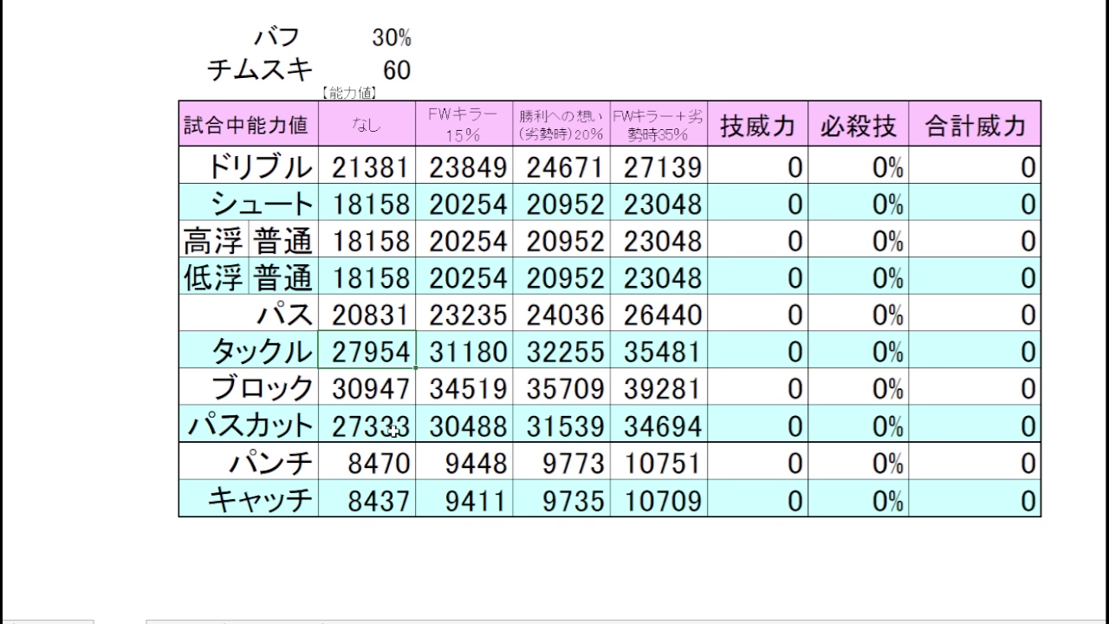
left_click(392, 429)
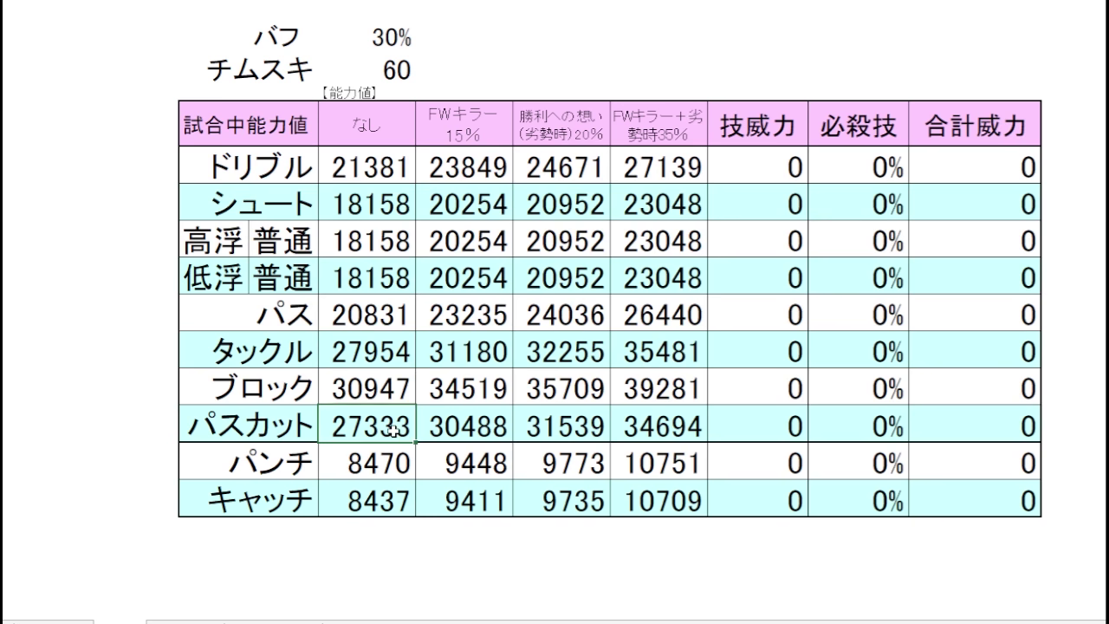
left_click(399, 351, "ctrl")
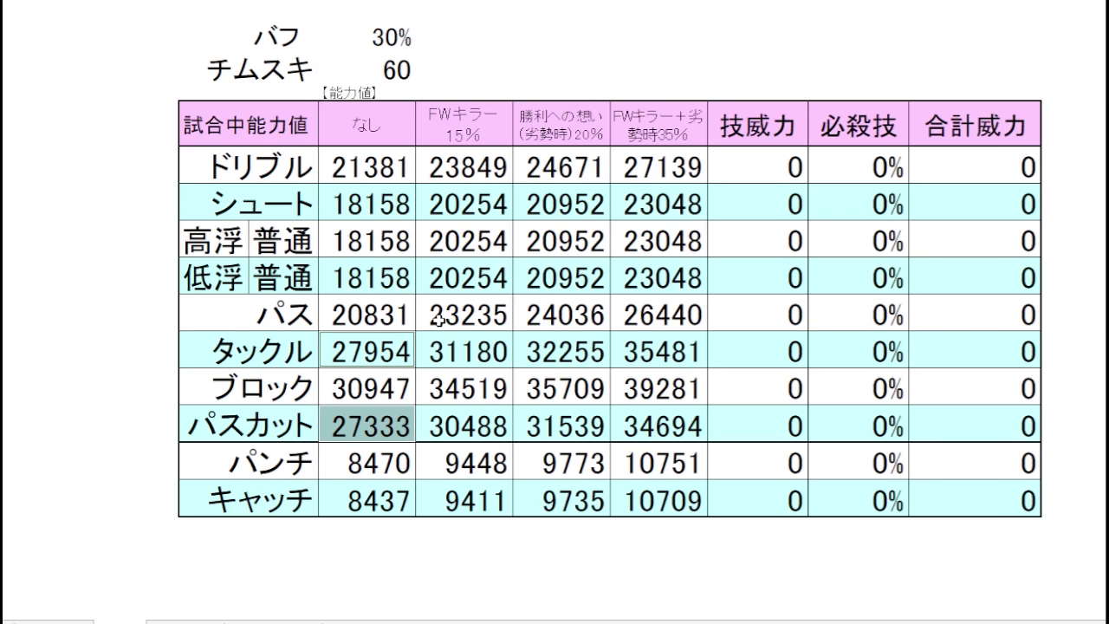
left_click(386, 350)
key("Down")
key("Down")
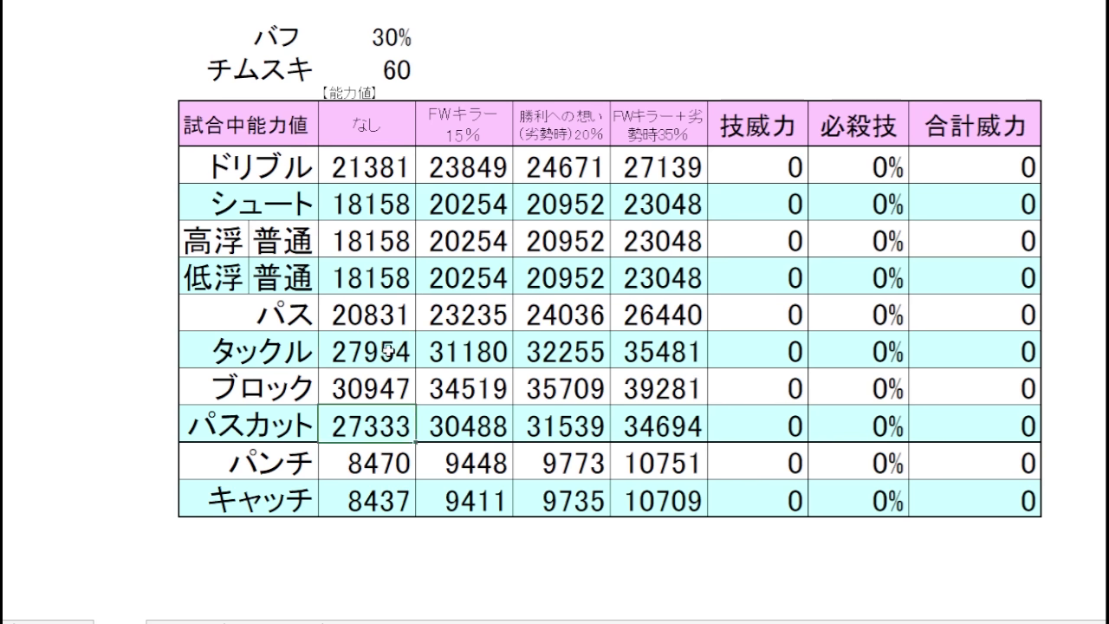
left_click_drag(387, 350, 381, 416)
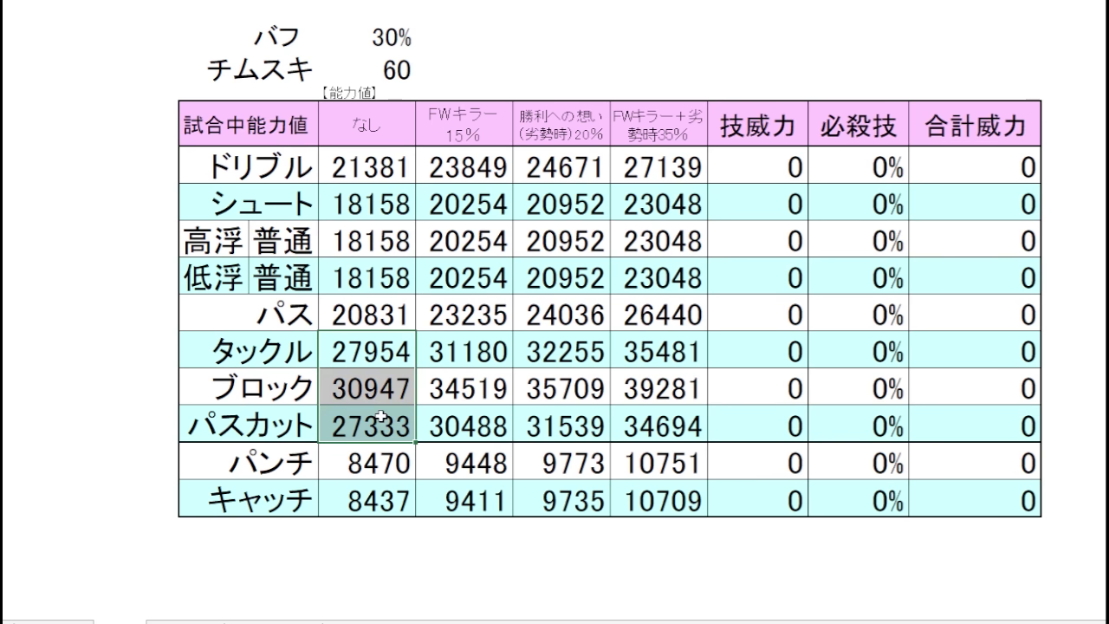
left_click(381, 416)
left_click(395, 350)
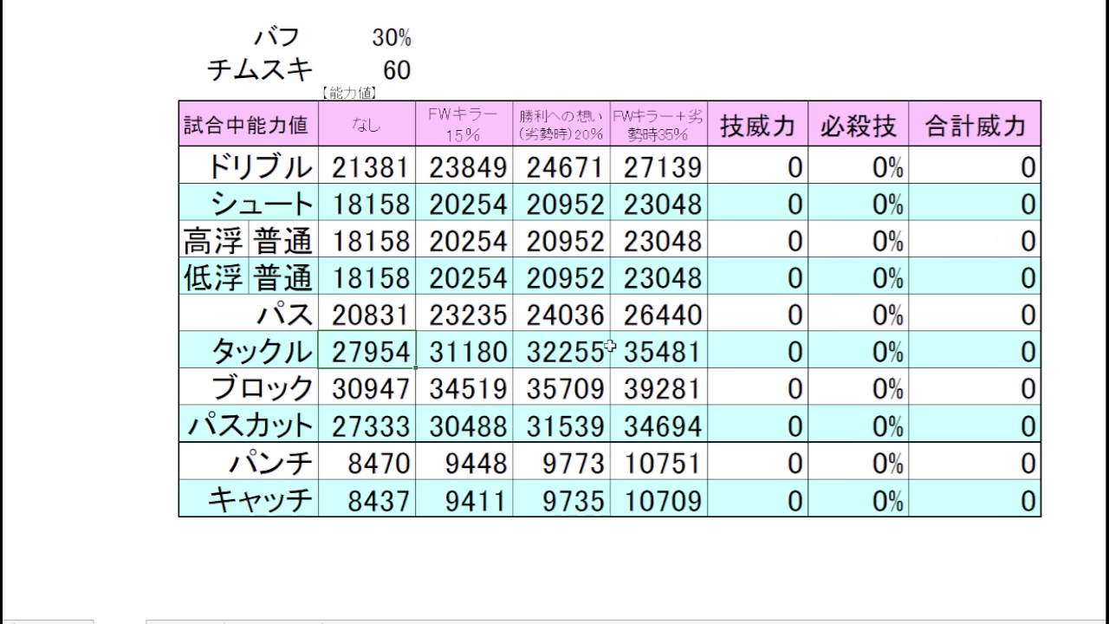
Examine the recalculated タックル, ブロック and パスカット values in the FWキラー＋劣勢時35% column
left_click_drag(660, 346, 659, 421)
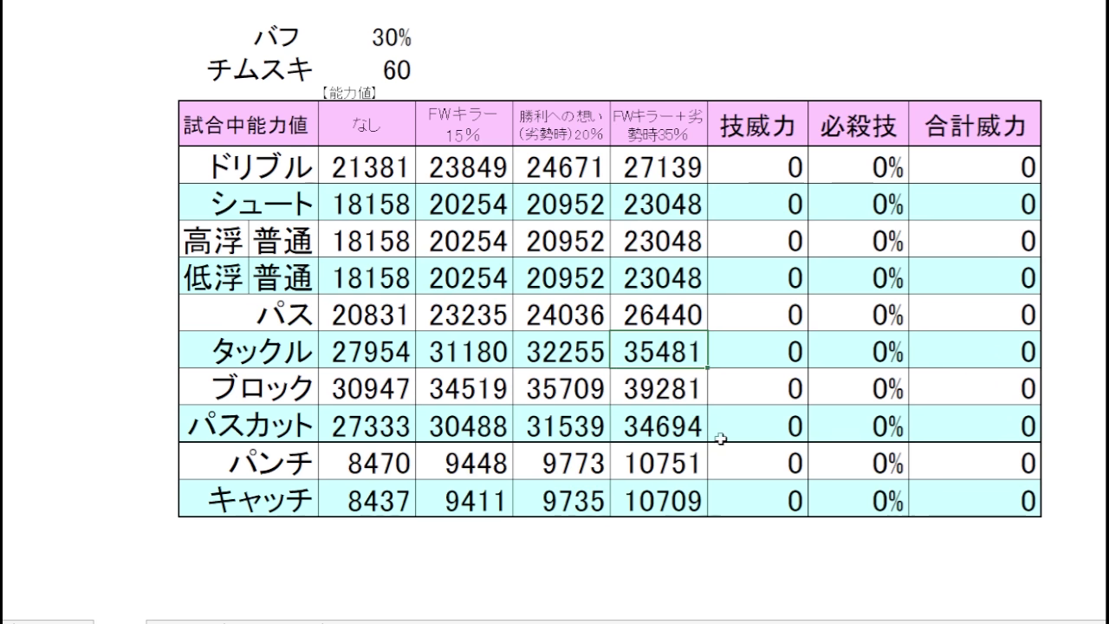
left_click(676, 392)
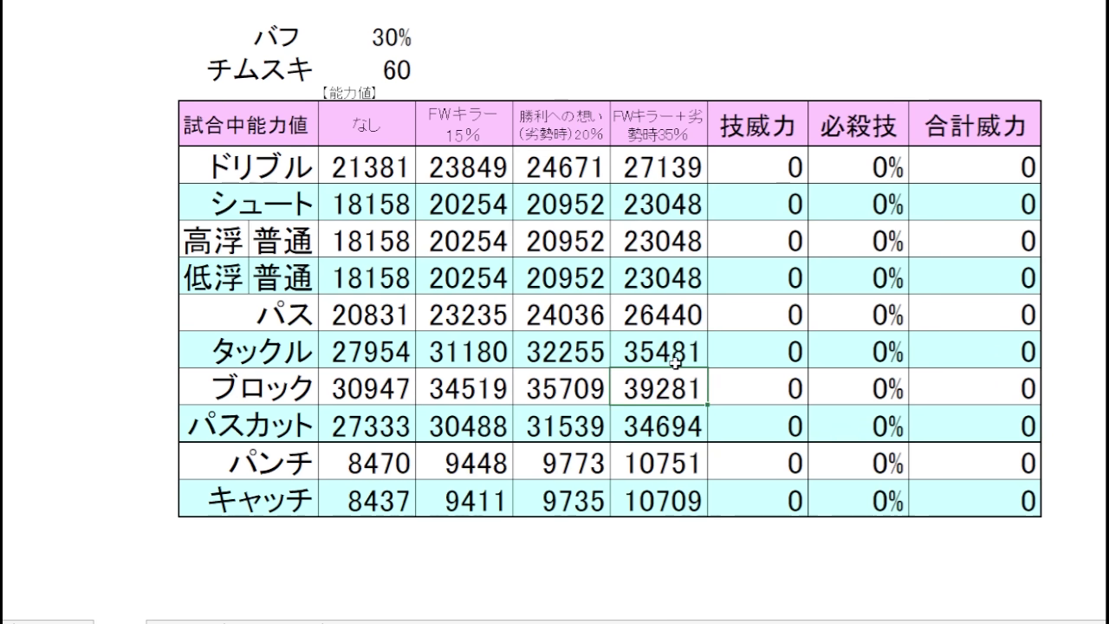
left_click(664, 429)
left_click_drag(682, 340, 702, 357)
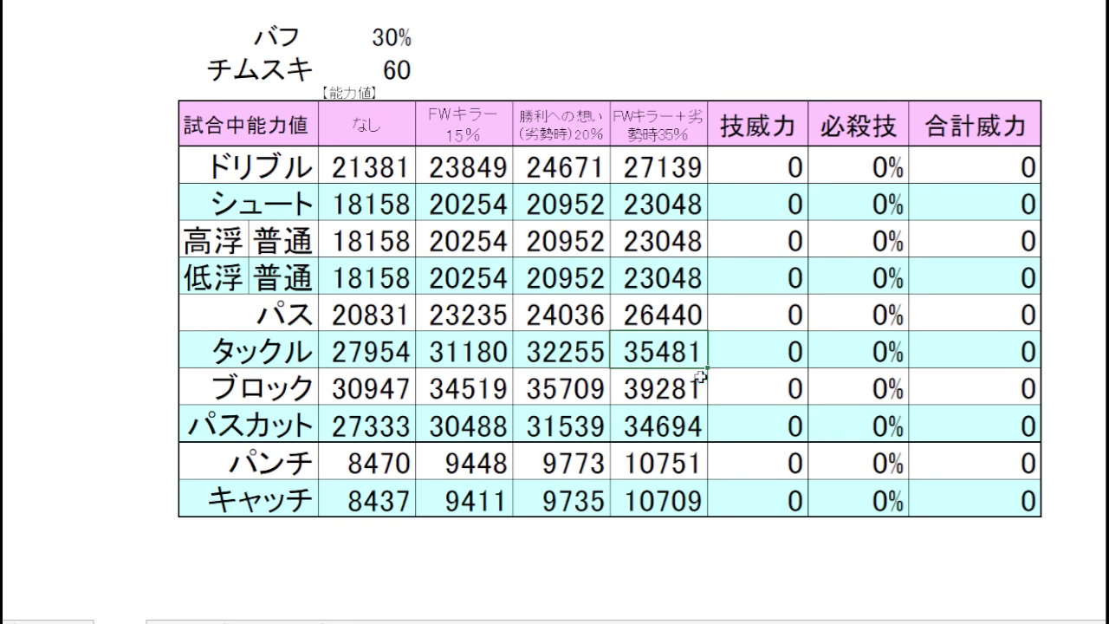
left_click(706, 422)
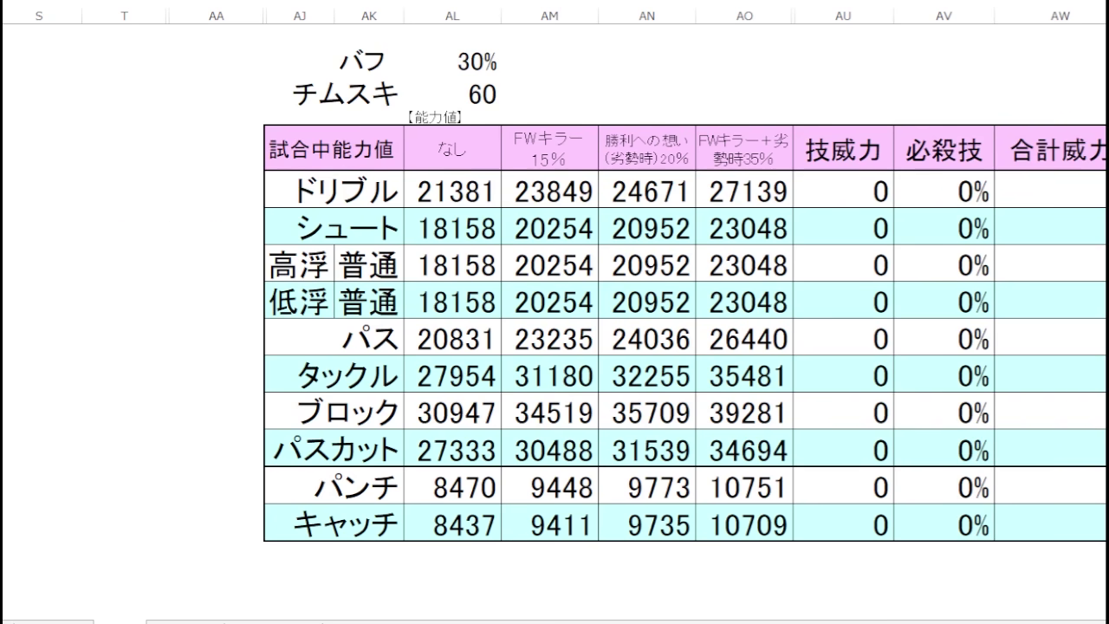
Compare the タックル and パスカット values between the FWキラー15% and 勝利への想い(劣勢時)20% columns
left_click(652, 374)
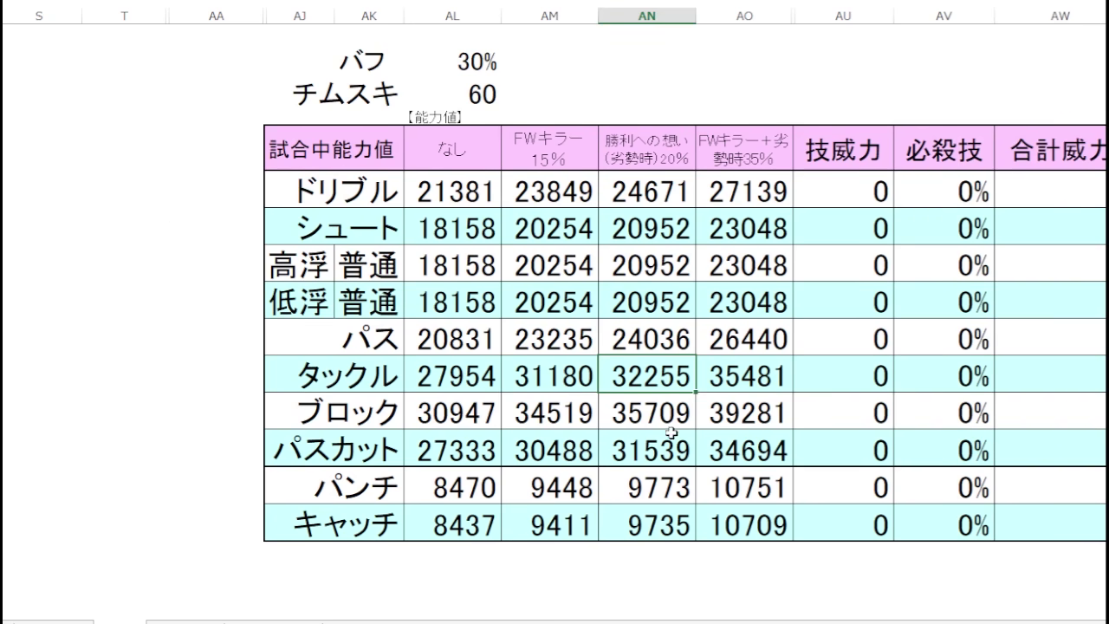
left_click(677, 450)
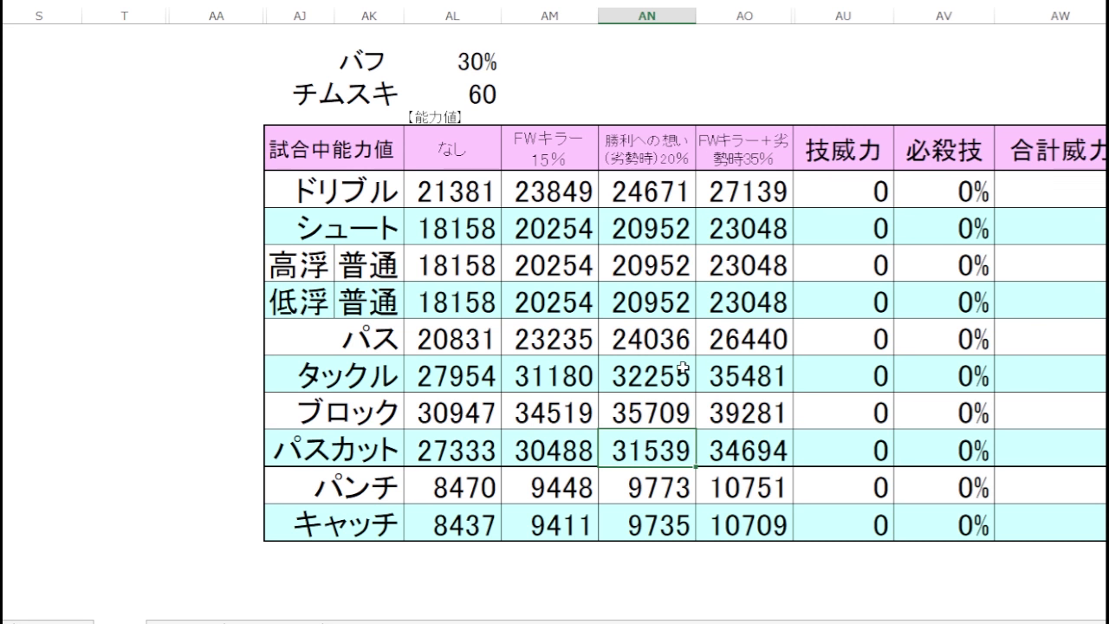
left_click(557, 374)
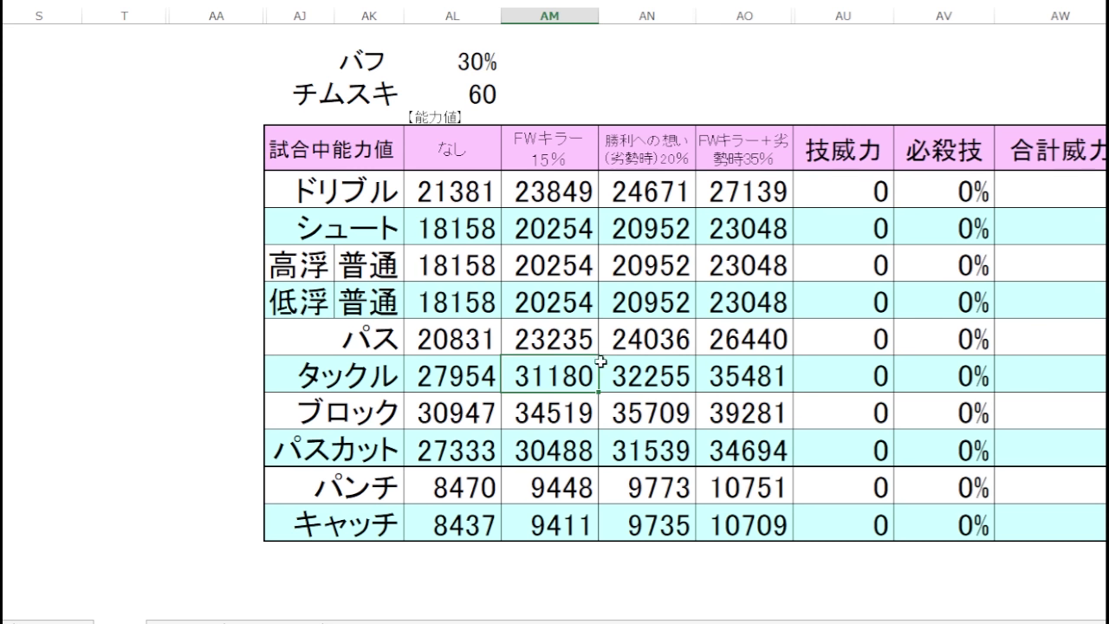
left_click(593, 448)
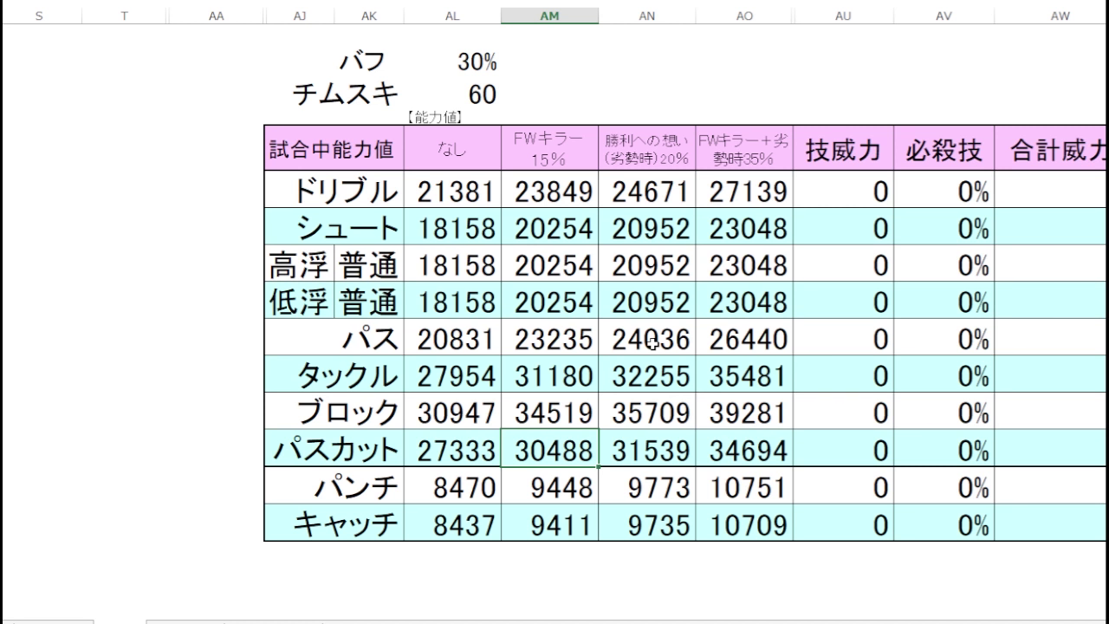
left_click(638, 380)
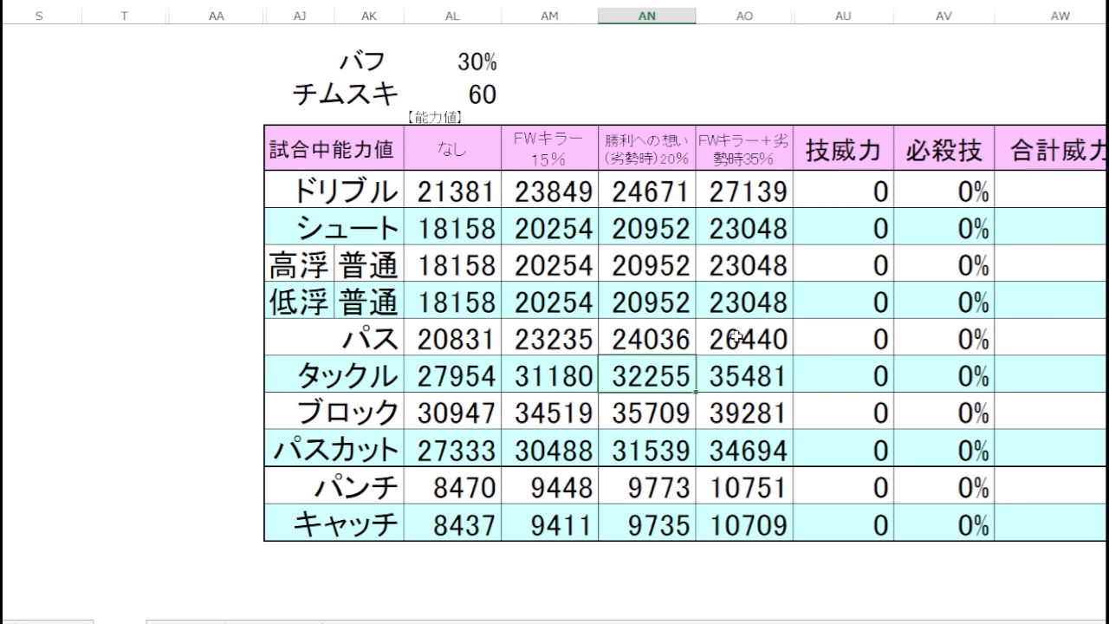
left_click(647, 466)
left_click(675, 377, "ctrl")
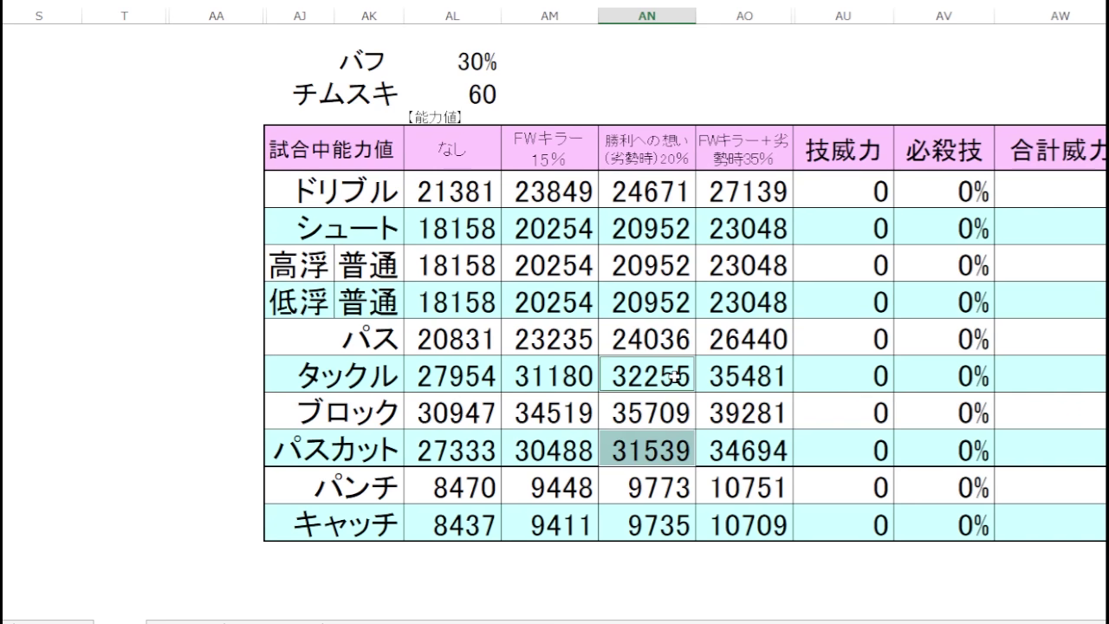
left_click(546, 373)
left_click(559, 449)
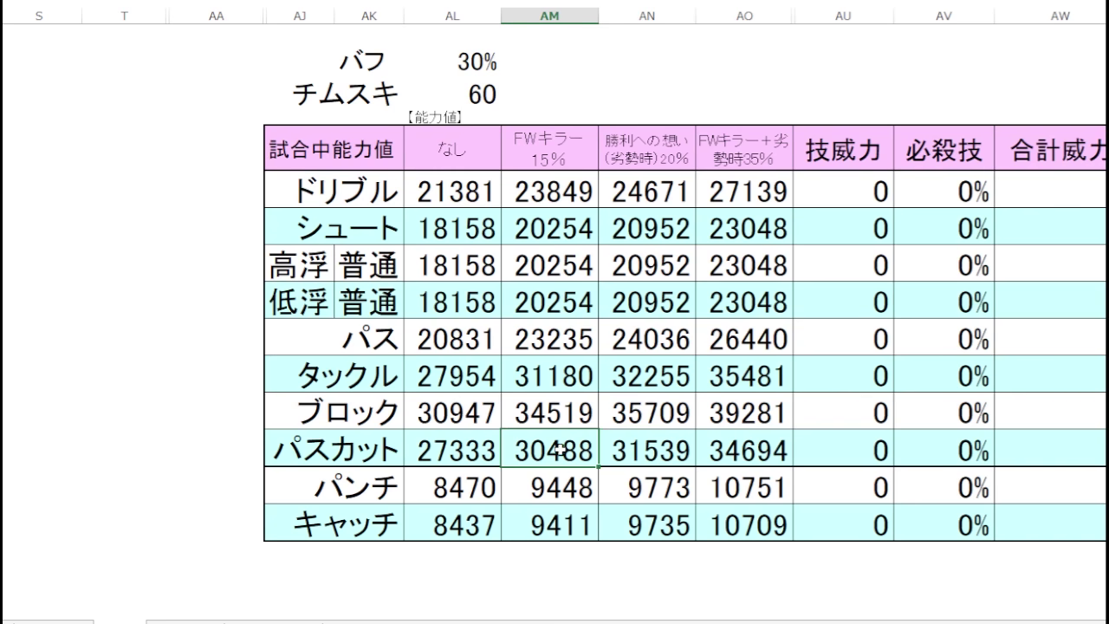
left_click(666, 449)
left_click(679, 382)
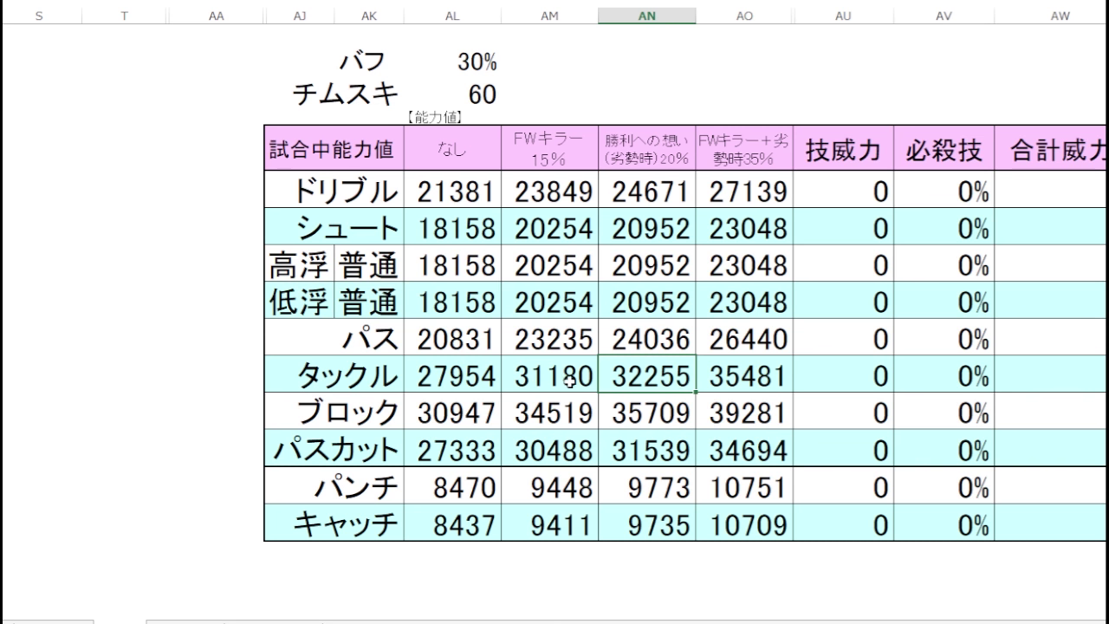
left_click_drag(568, 380, 611, 378)
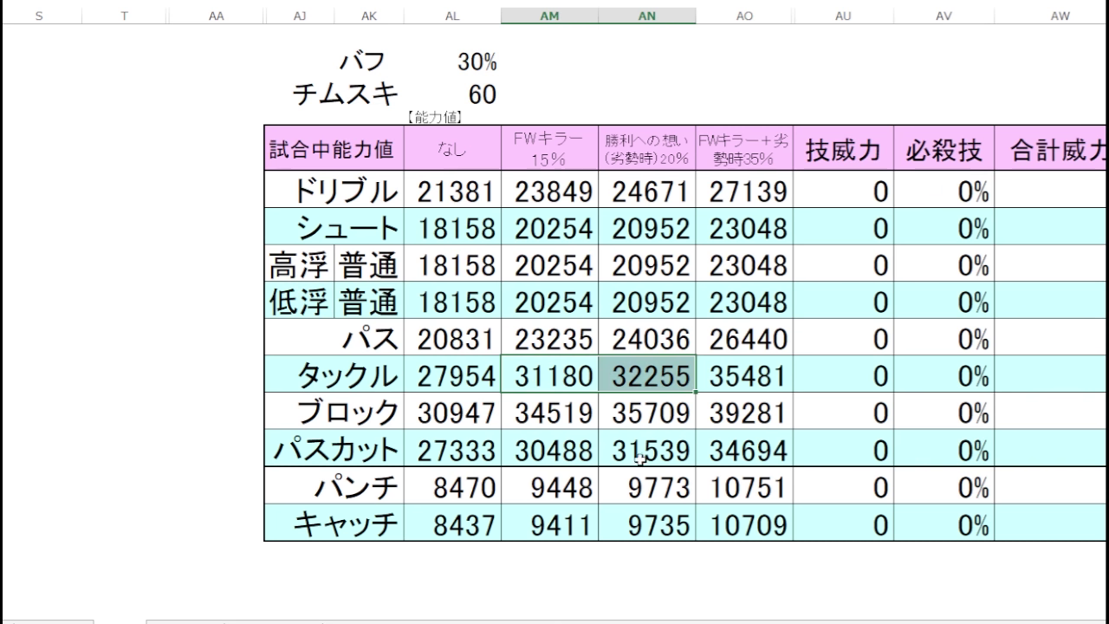
left_click_drag(641, 452, 569, 469)
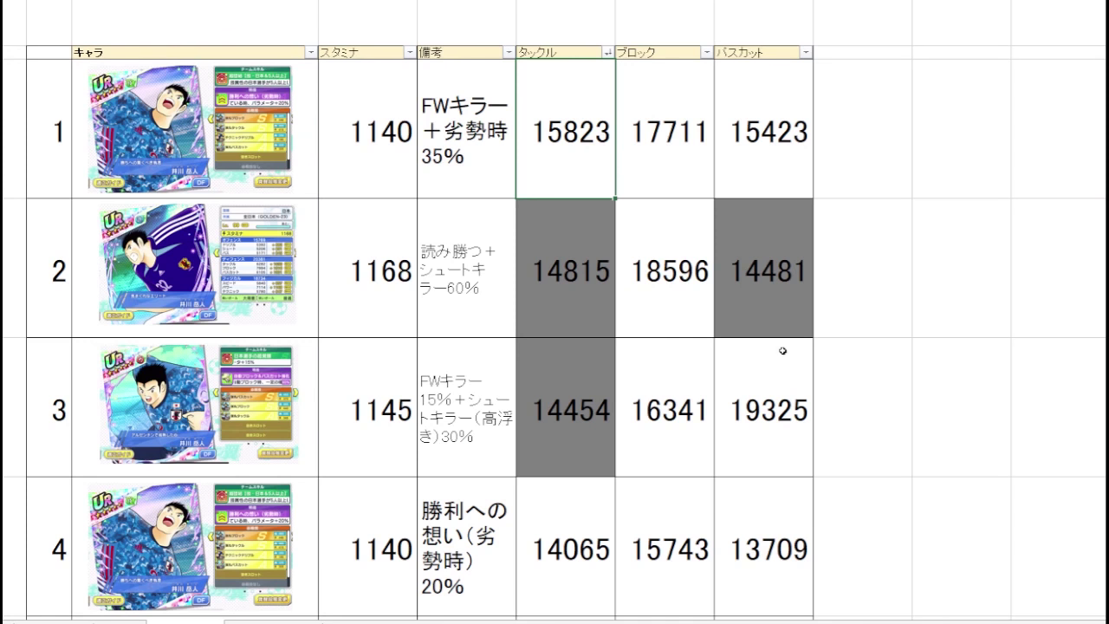
Return to the character comparison table and examine the タックル ranking of the first, fourth and fifth entries
left_click(815, 340)
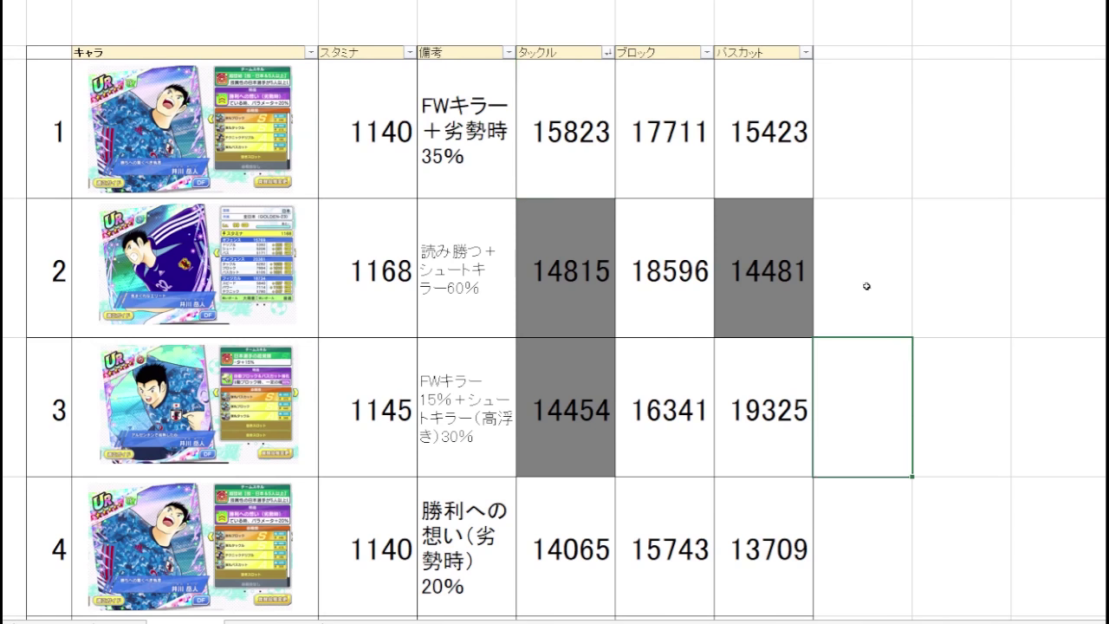
left_click(875, 272)
left_click(574, 156)
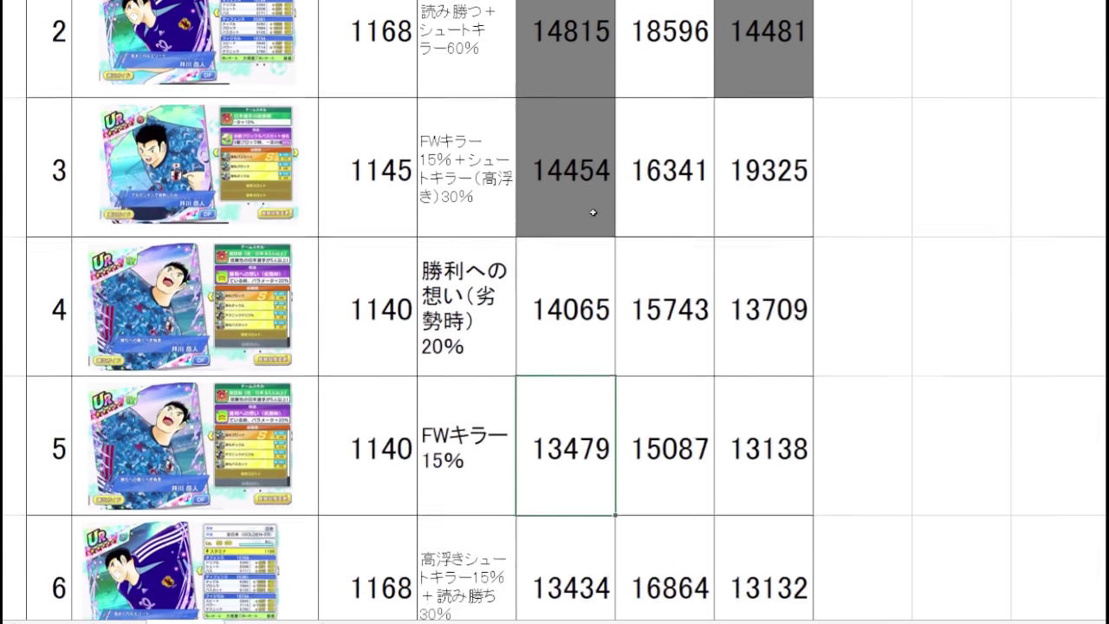
scroll(589, 211, "down", 2)
left_click_drag(572, 316, 265, 336)
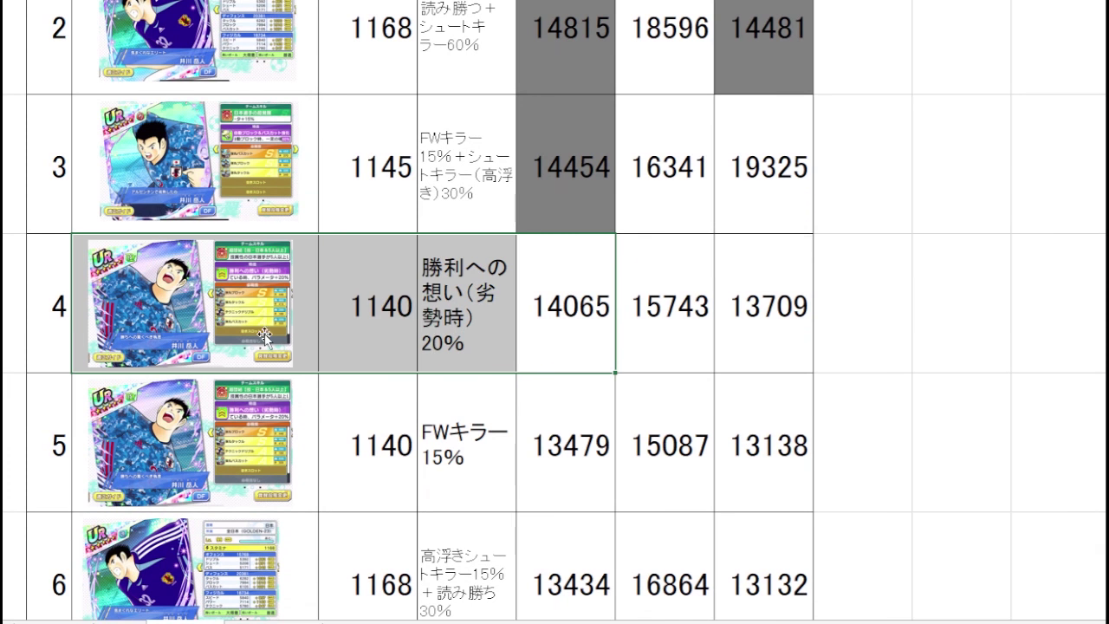
left_click(534, 313)
scroll(558, 291, "down", 1)
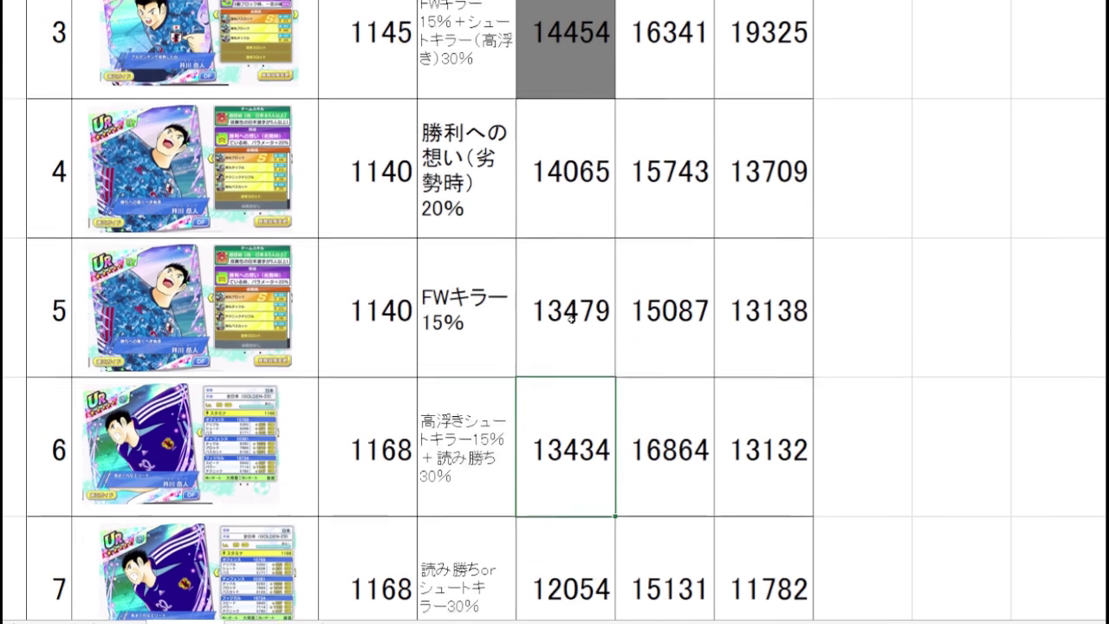
left_click_drag(555, 351, 262, 354)
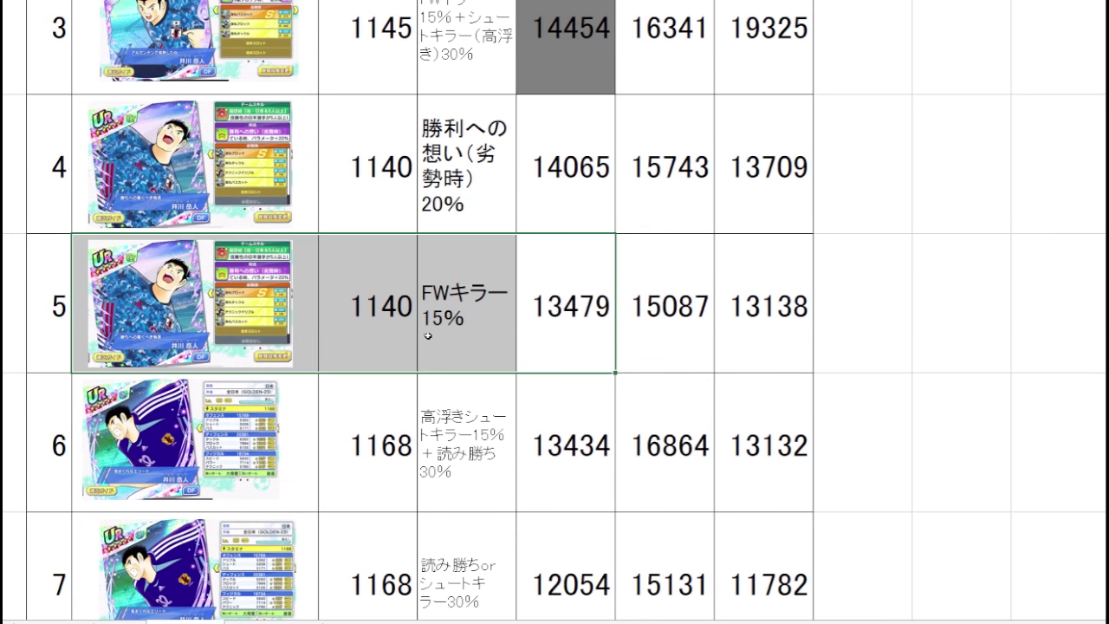
left_click(571, 332)
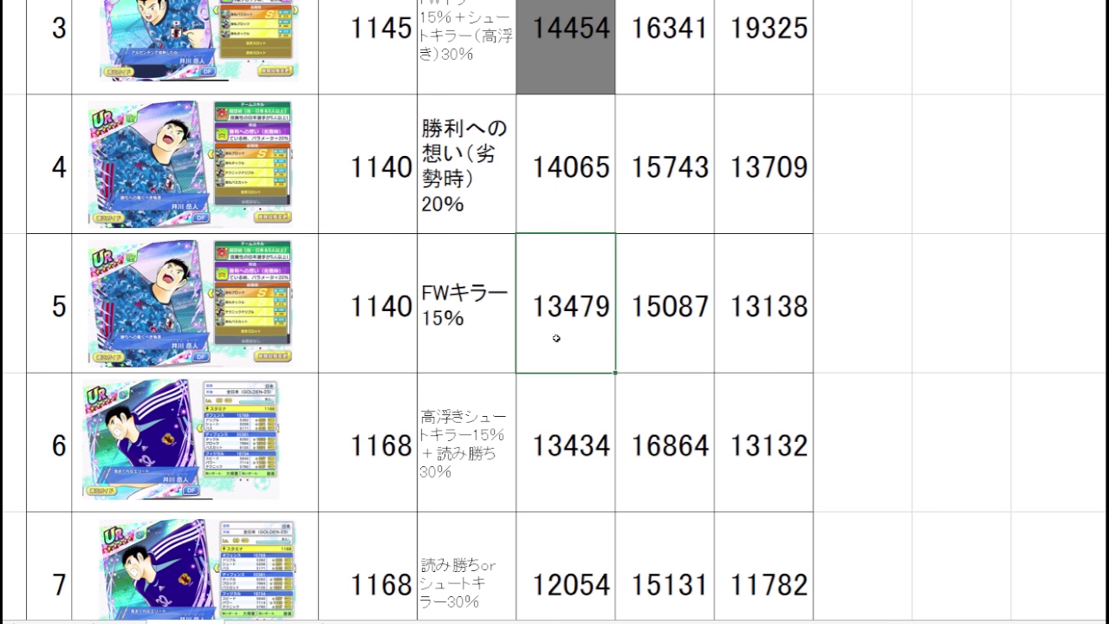
Examine the sixth and seventh entries of the タックル ranking, including the 読み勝ちorシュートキラー30% card
key("Down")
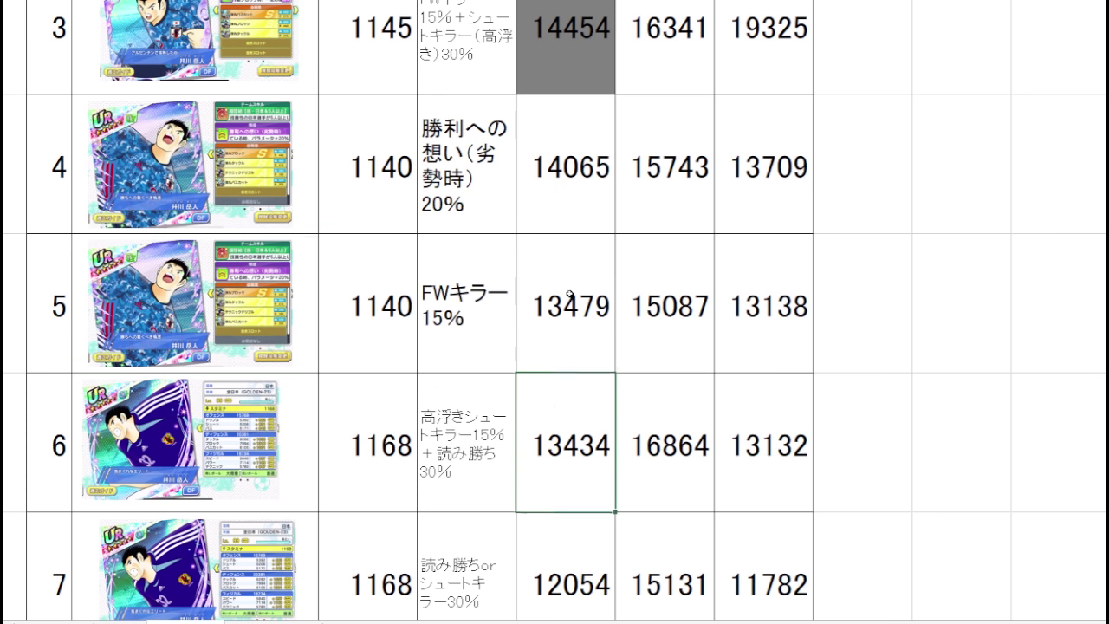
key("Down")
key("Up")
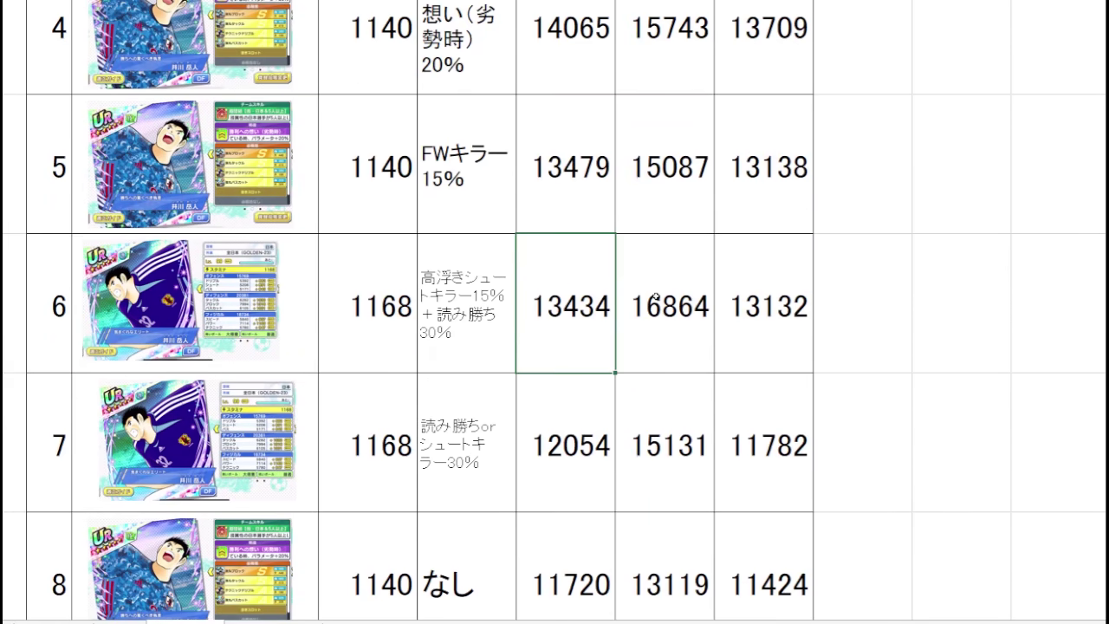
key("Down")
key("Down")
key("Up")
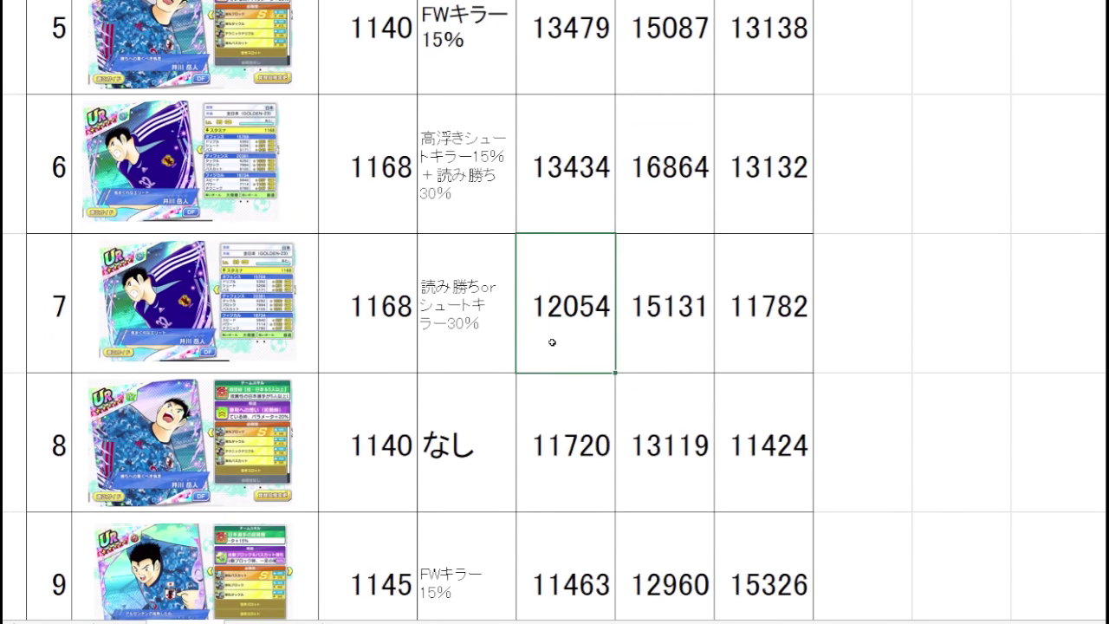
left_click_drag(550, 343, 405, 379)
left_click_drag(332, 355, 303, 356)
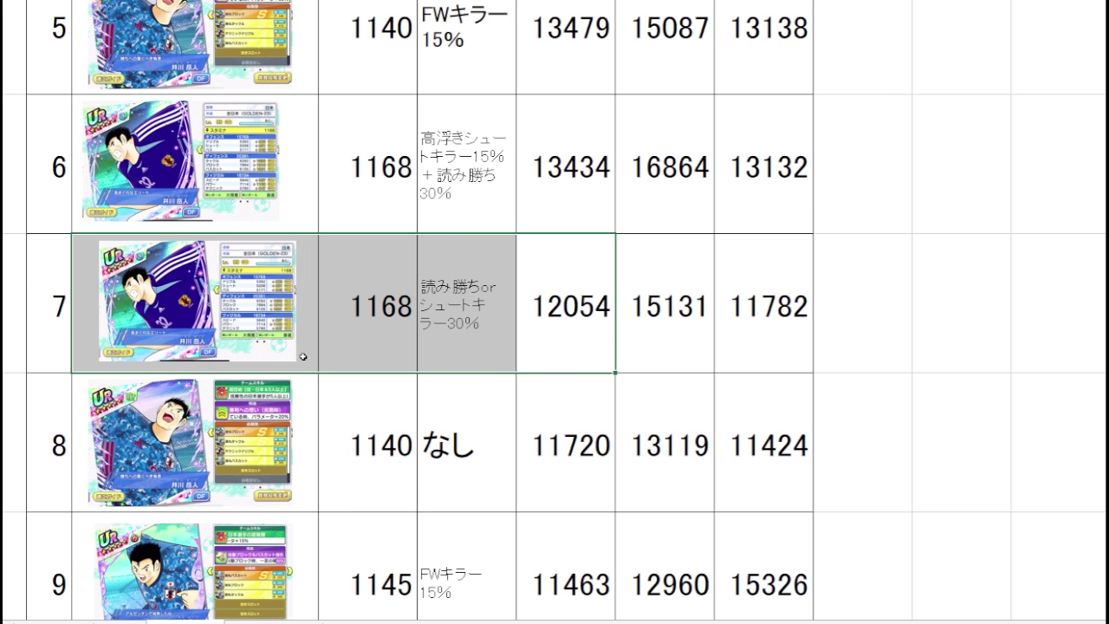
Compare the タックル values of the seventh and eighth entries in the ranking
left_click(548, 344)
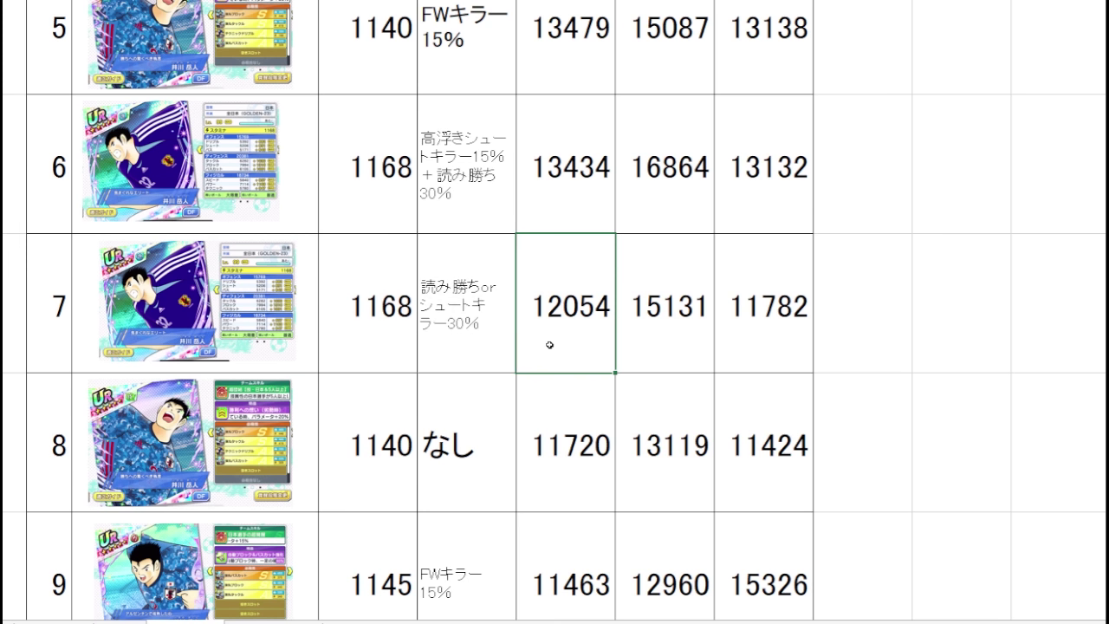
left_click_drag(571, 358, 298, 465)
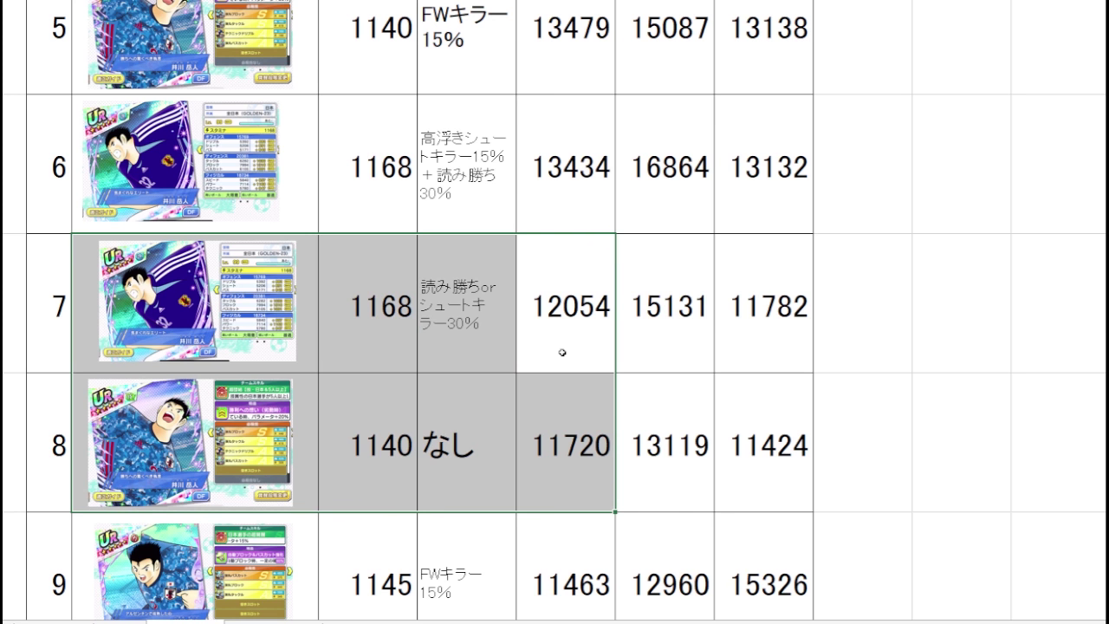
left_click_drag(563, 353, 564, 420)
left_click(565, 421)
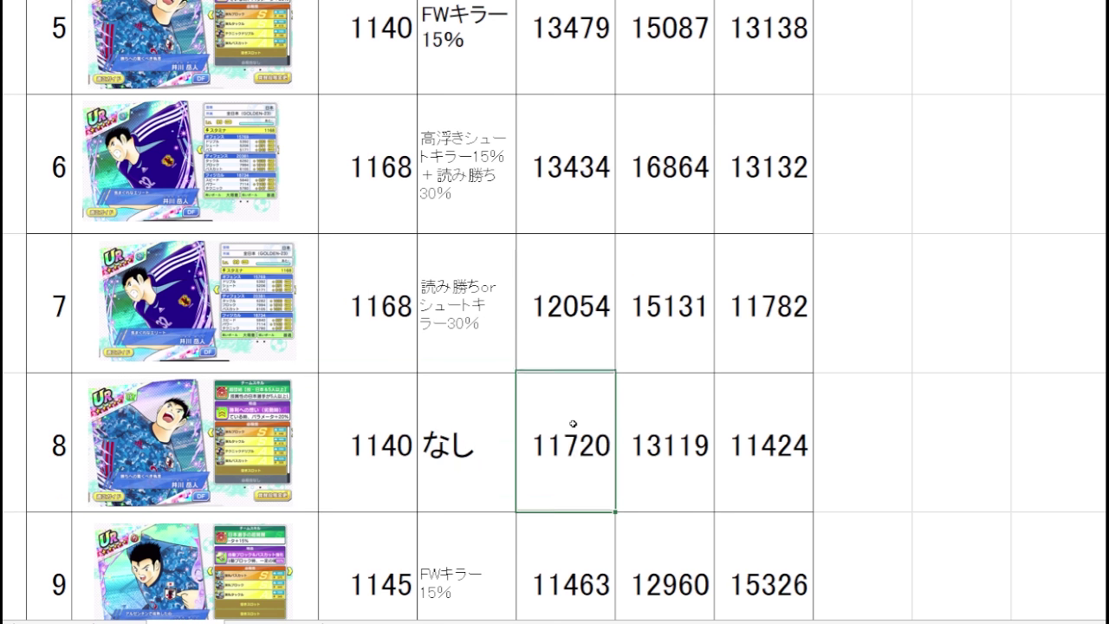
left_click(569, 339)
key("Down")
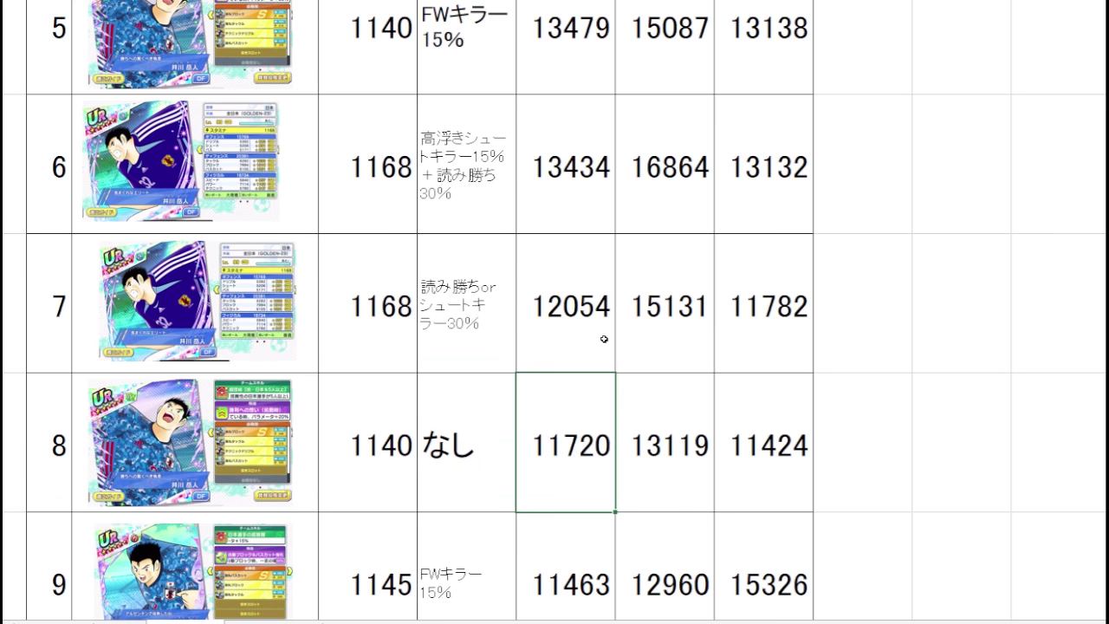
Examine the eighth entry of the タックル ranking, the card with なし as its 備考
key("Left")
key("Left")
key("Left")
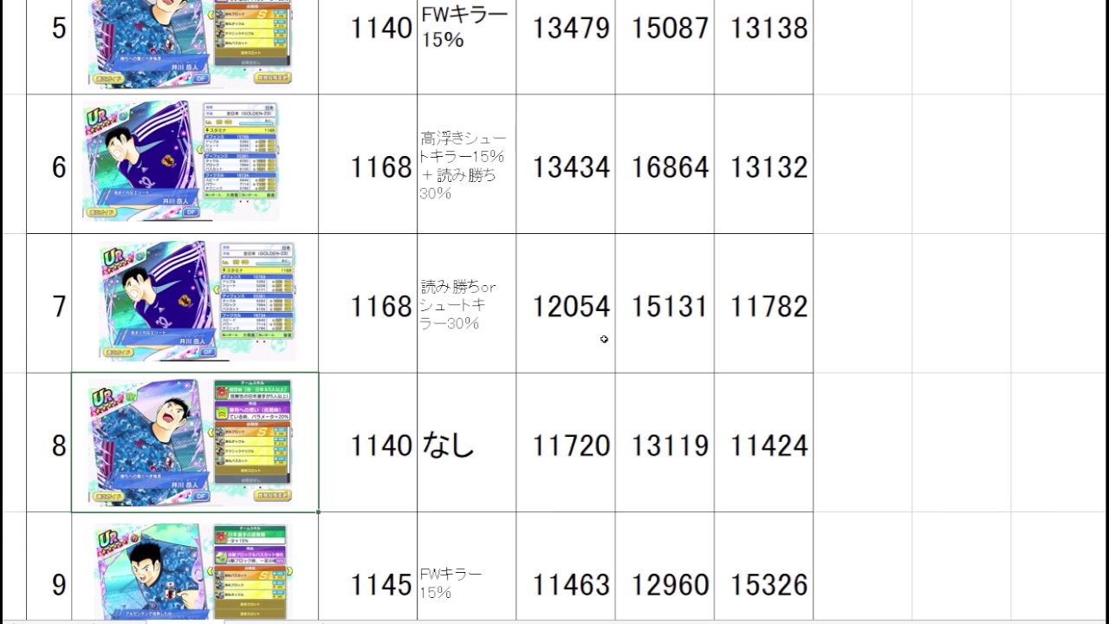
key("Right")
key("Right")
key("Right")
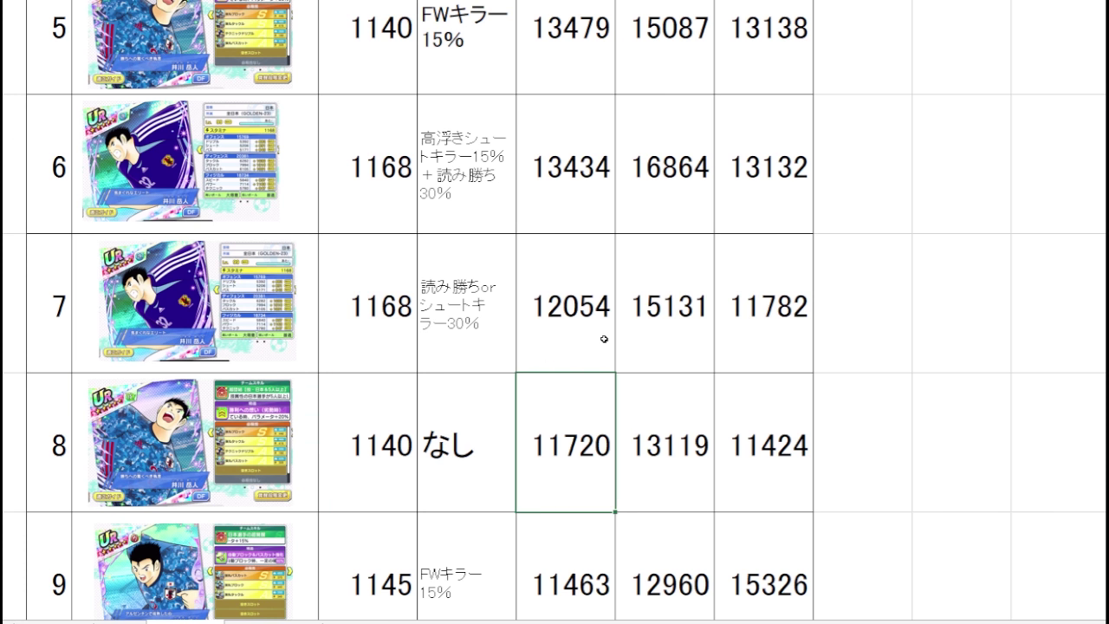
Examine the ninth entry of the タックル ranking, the FWキラー15% card, alongside the eighth
key("shift+Down")
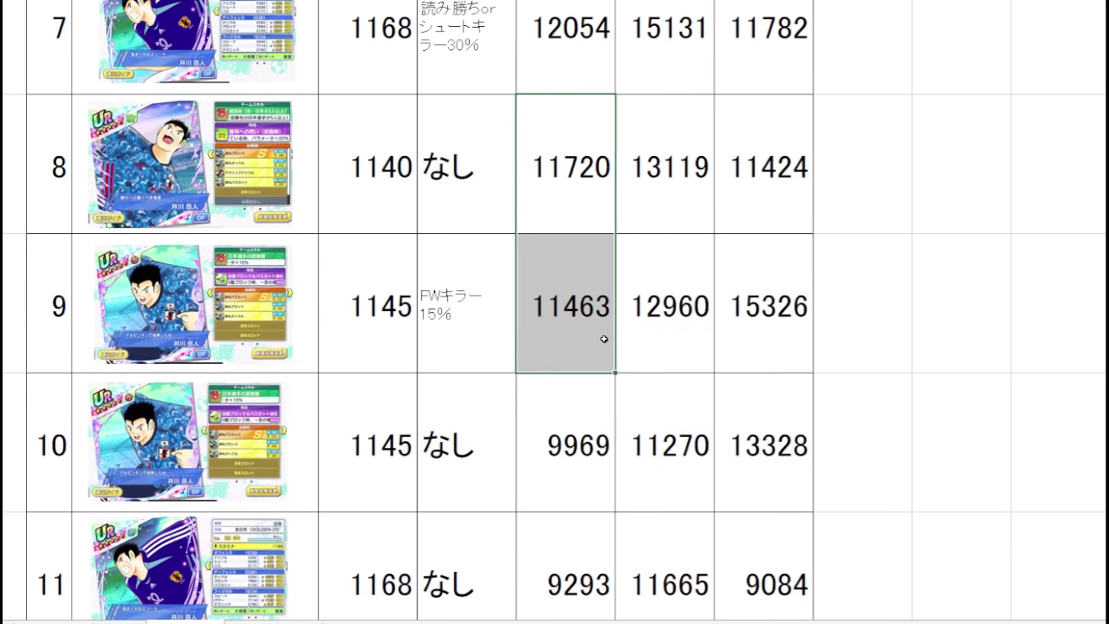
key("shift+Left")
key("shift+Left")
key("shift+Left")
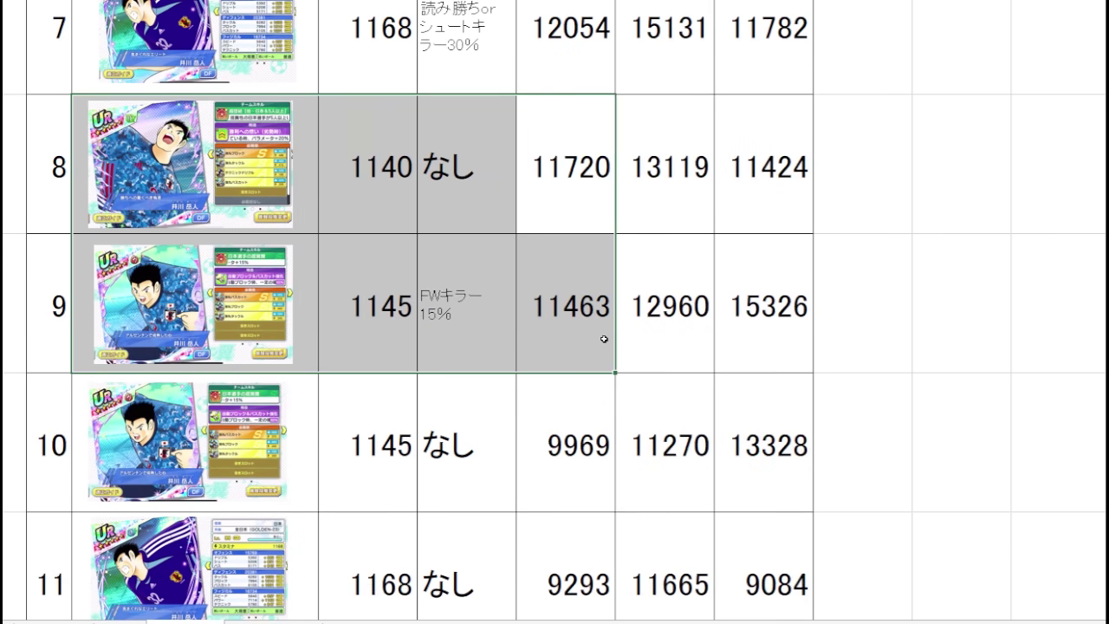
key("Down")
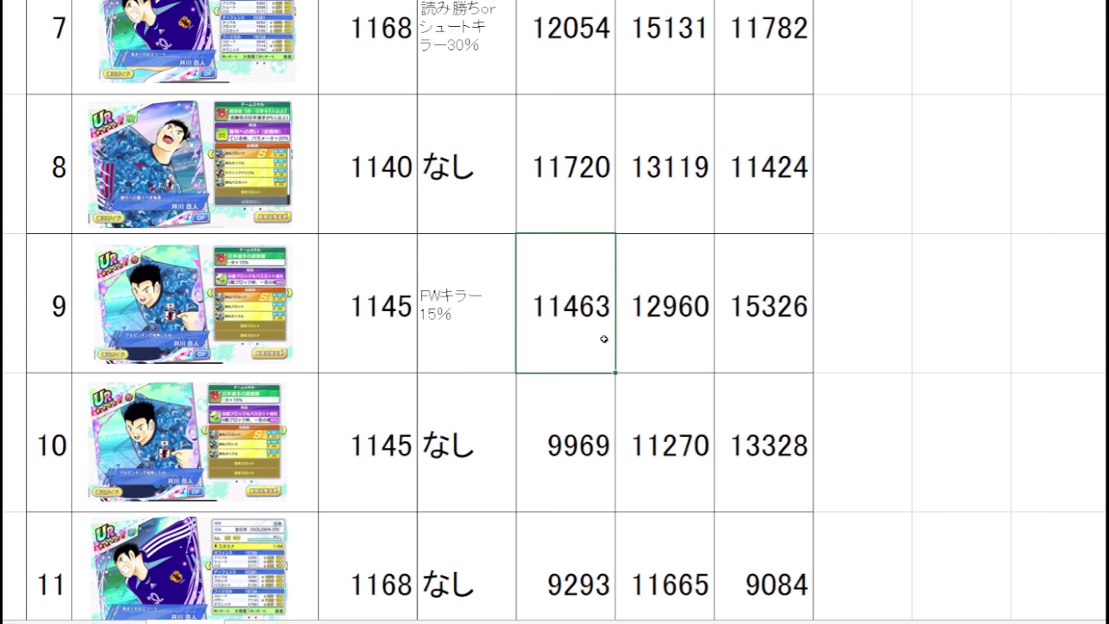
key("shift+Left")
key("shift+Left")
key("shift+Left")
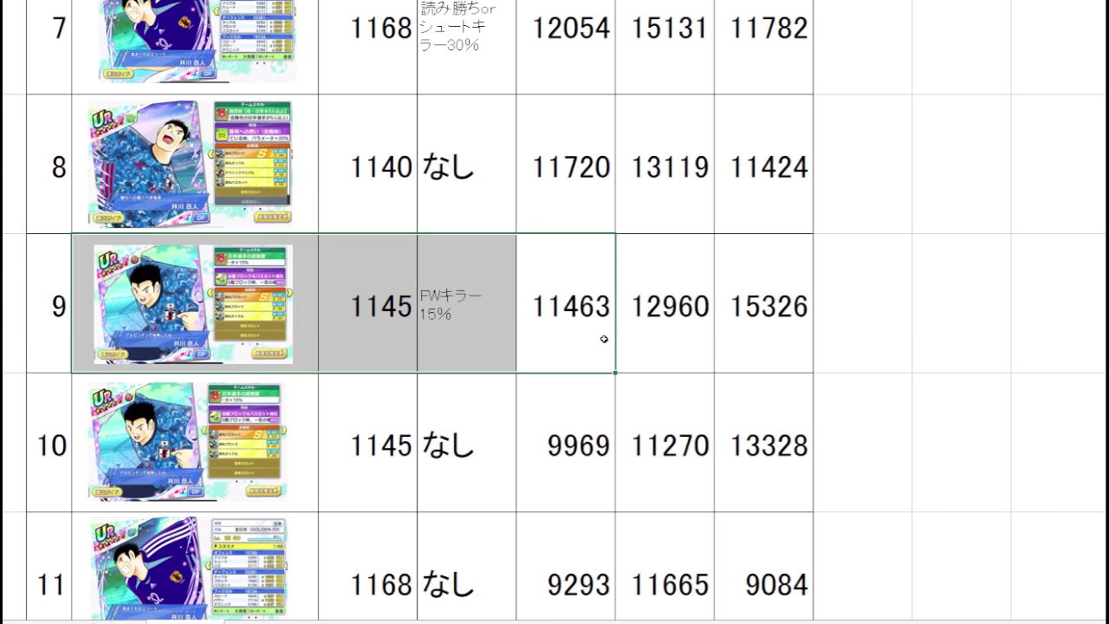
Compare the タックル values of the eighth and ninth entries once more
key("Up")
key("Down")
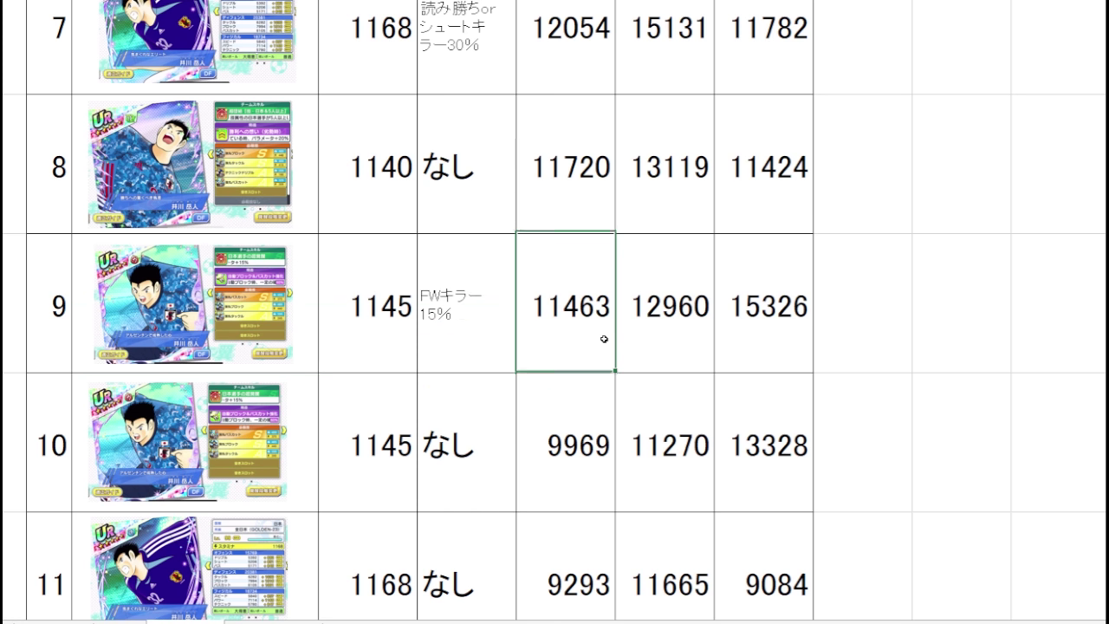
key("Up")
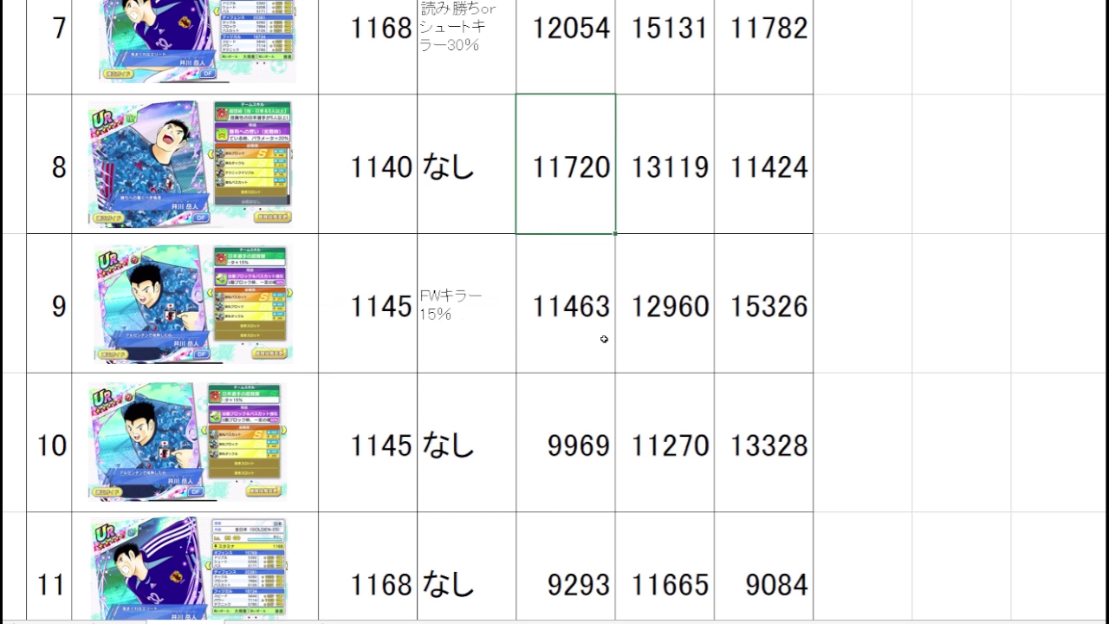
key("Up")
key("Down")
key("Up")
Return to the start of the comparison table and rank the characters by ブロック in descending order
scroll(655, 295, "up", 3)
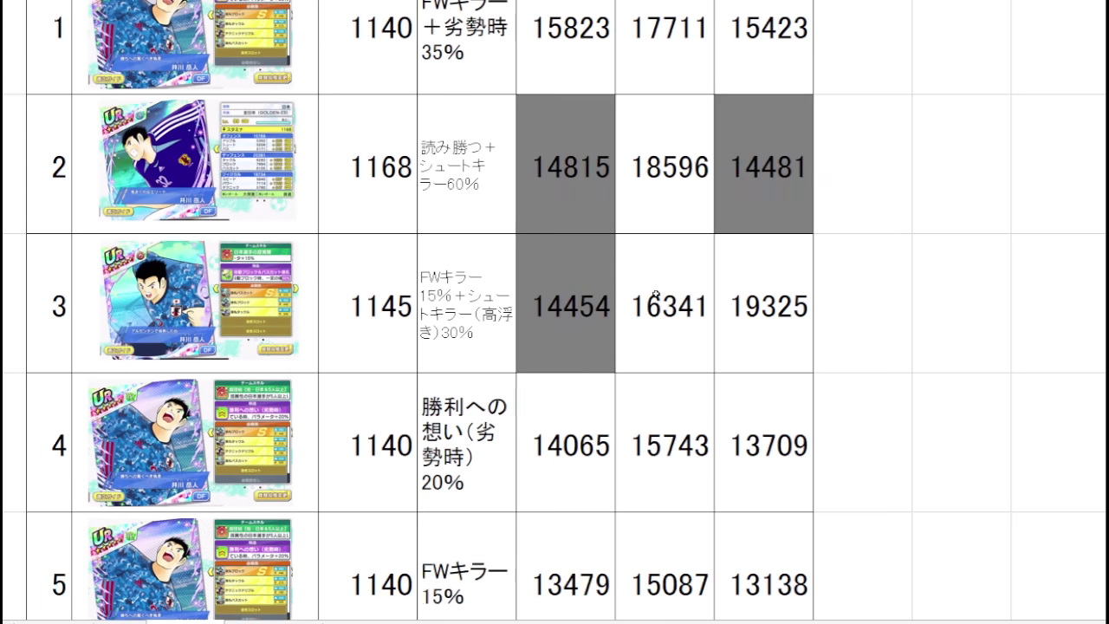
left_click(652, 169)
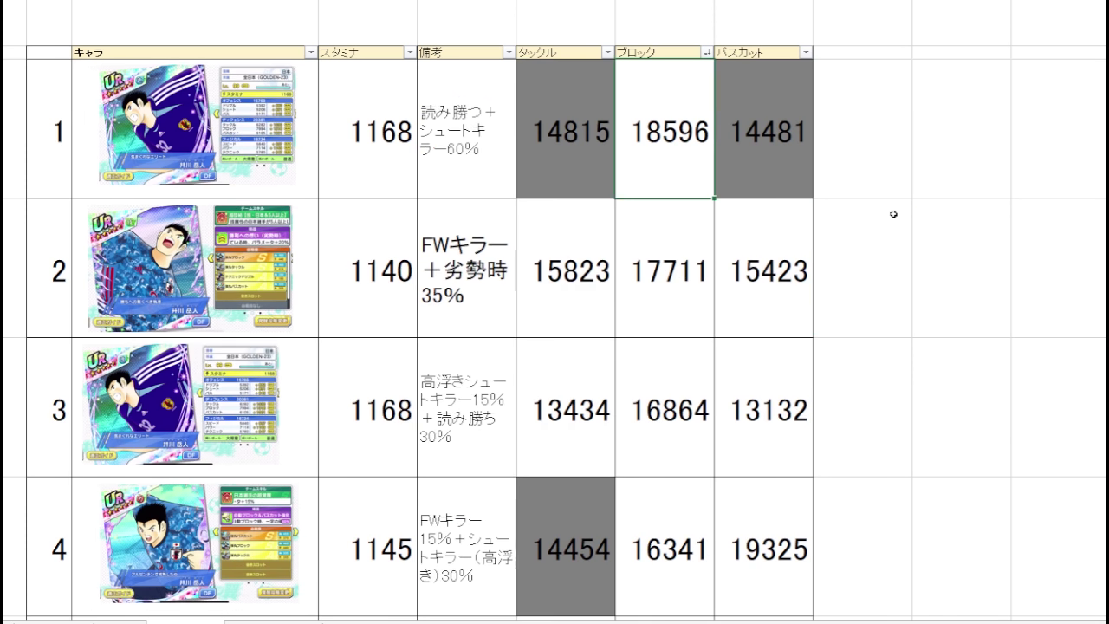
left_click(894, 214)
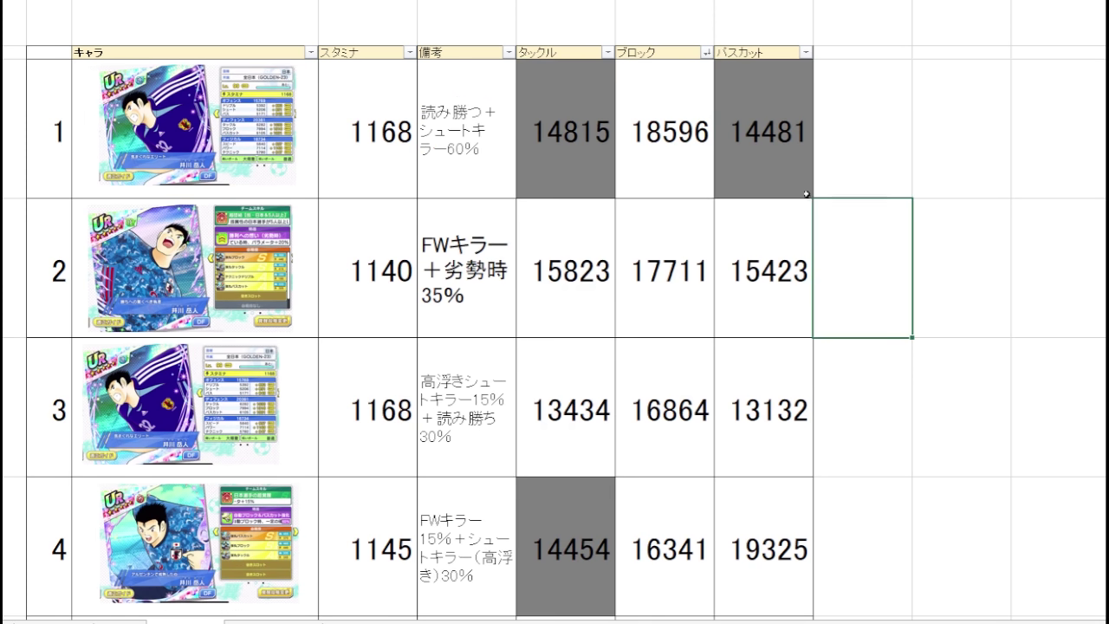
Examine the first entry of the ブロック ranking, the 読み勝つ＋シュートキラー60% card
left_click(698, 159)
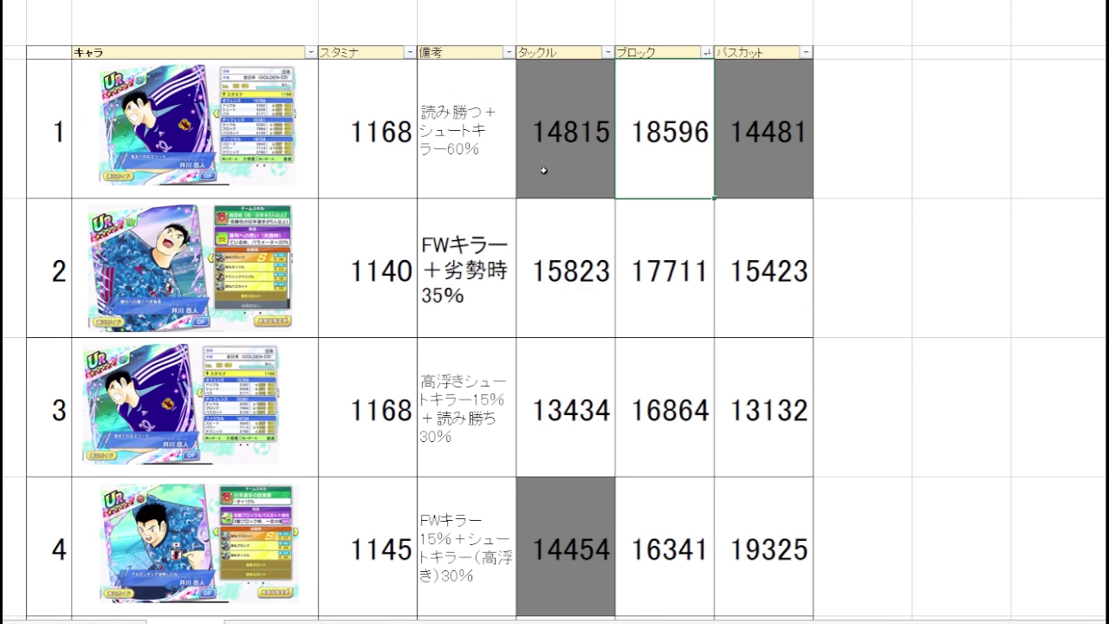
left_click(310, 181)
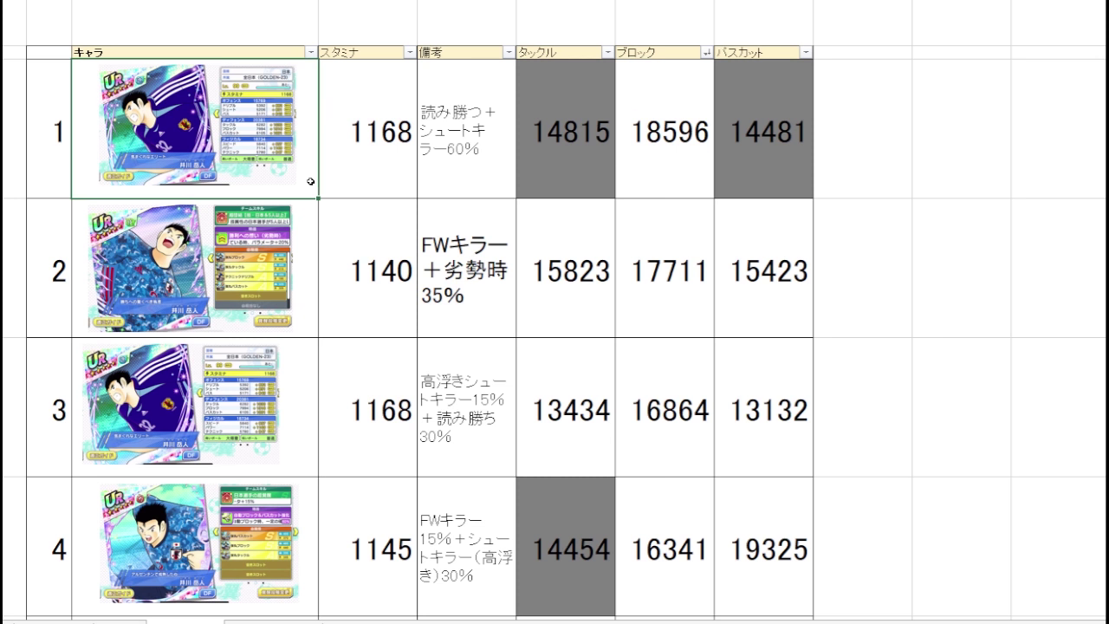
left_click(651, 163)
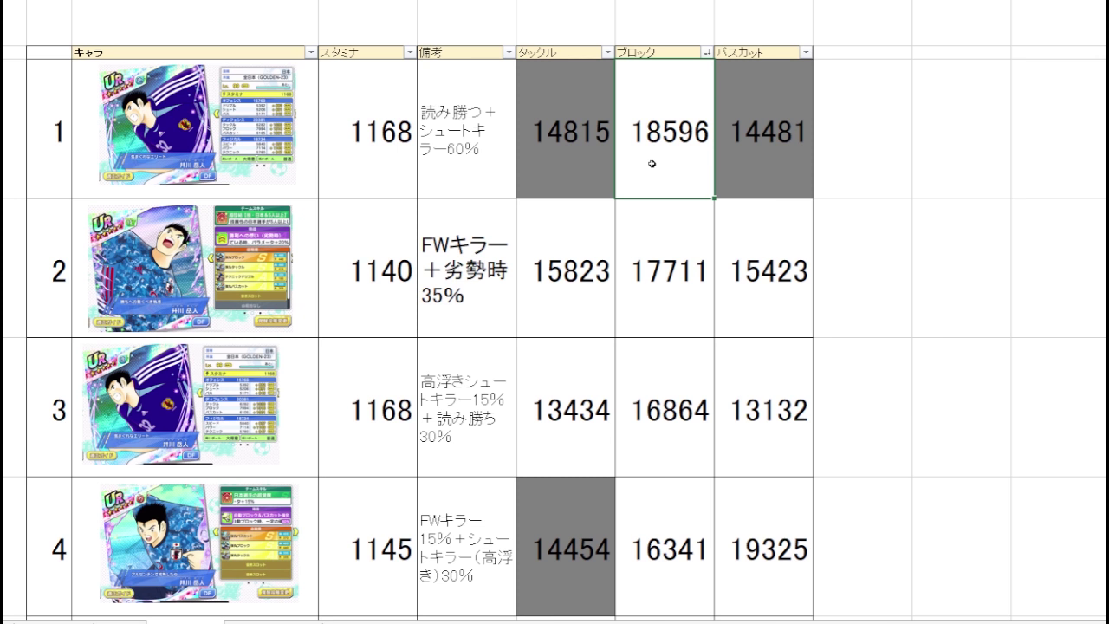
Examine the second and third entries of the ブロック ranking, including the FWキラー＋劣勢時35% card
key("Return")
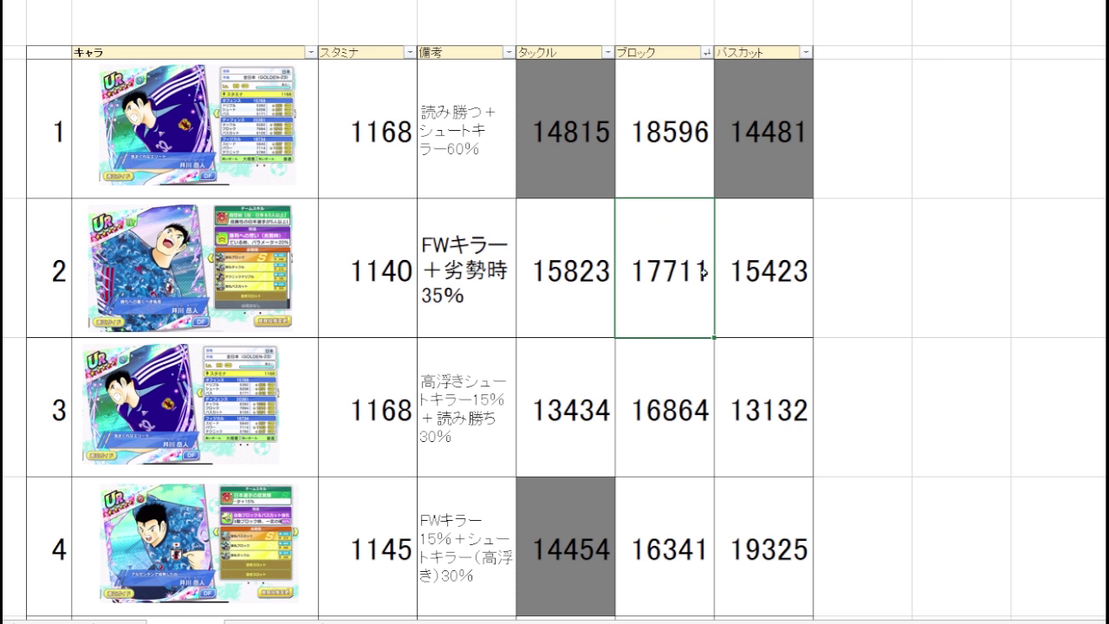
left_click_drag(662, 322, 310, 332)
left_click(659, 394)
key("Return")
key("Up")
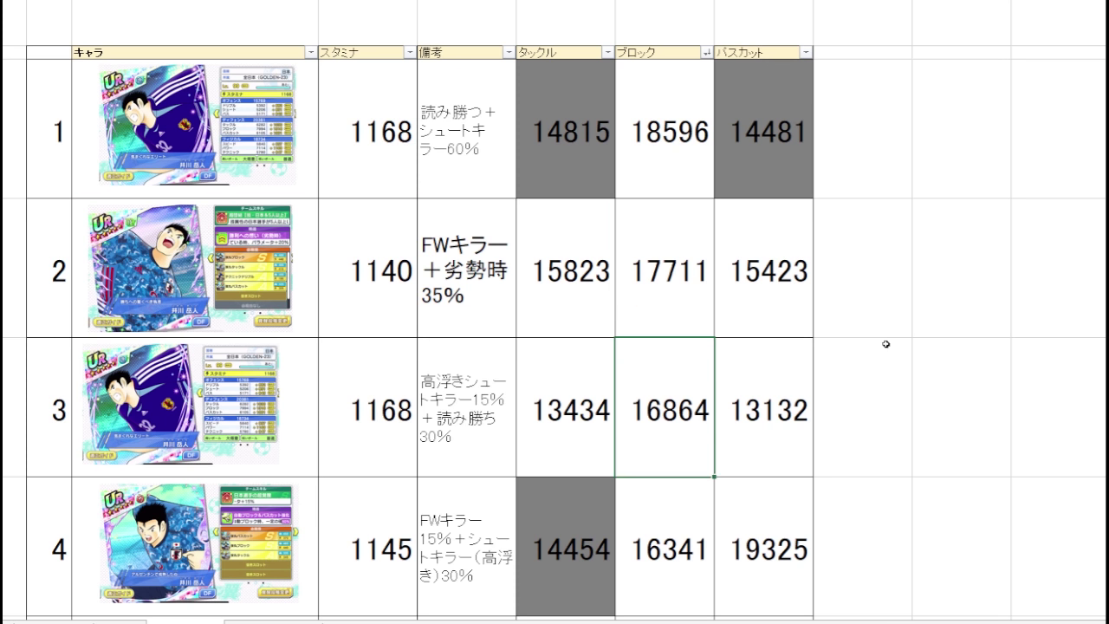
Examine the fourth and fifth entries of the ブロック ranking, including the 勝利への想い(劣勢時)20% card
key("Down")
key("Down")
key("Down")
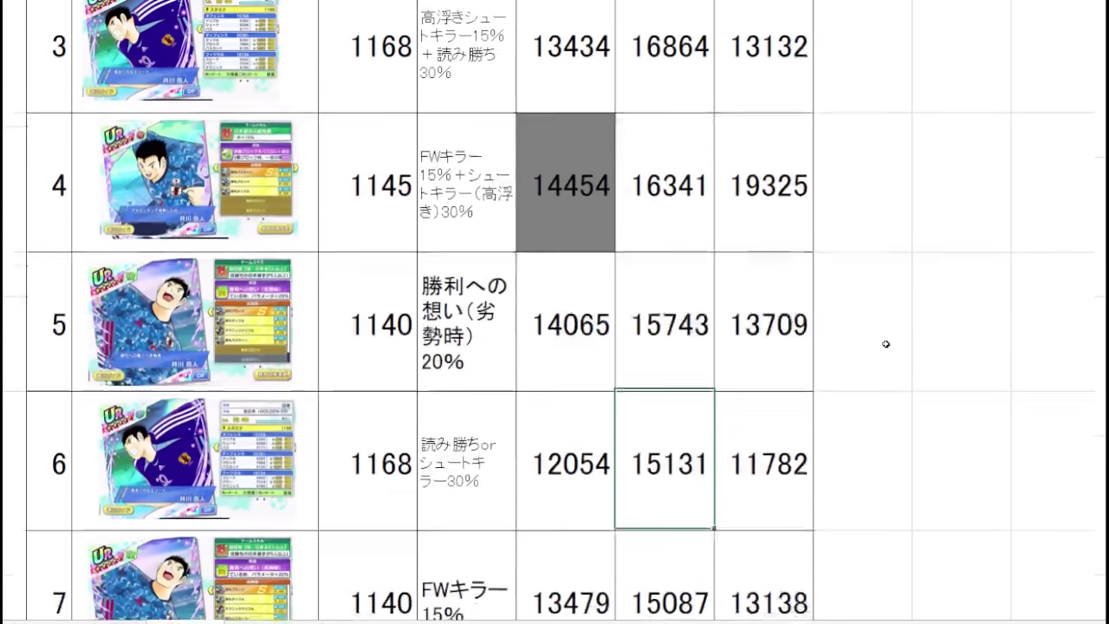
key("Up")
key("Up")
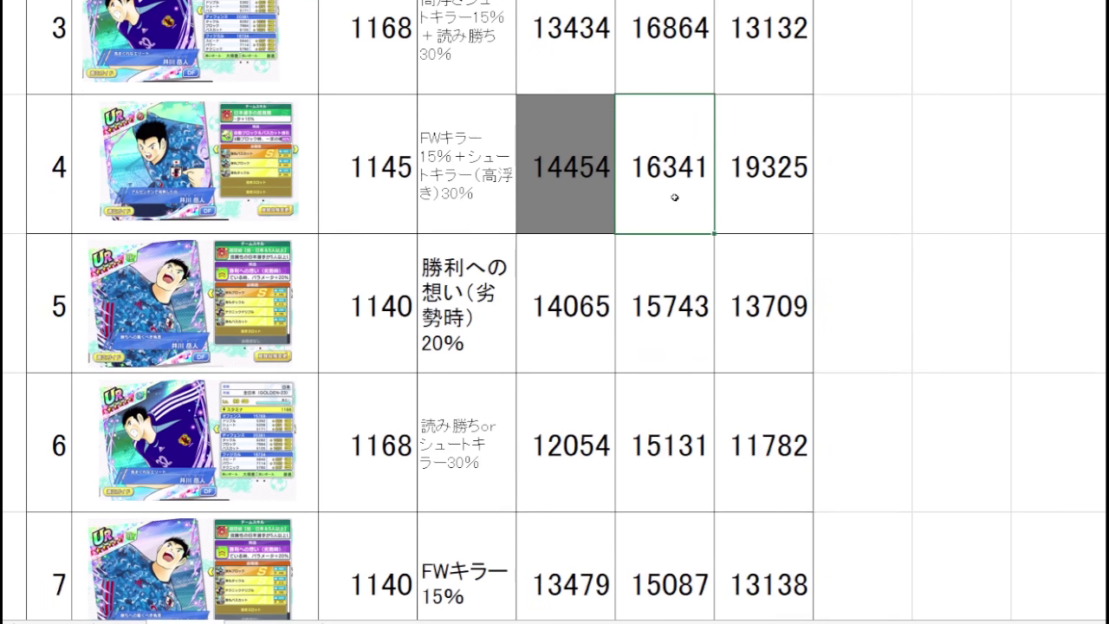
left_click_drag(677, 199, 190, 165)
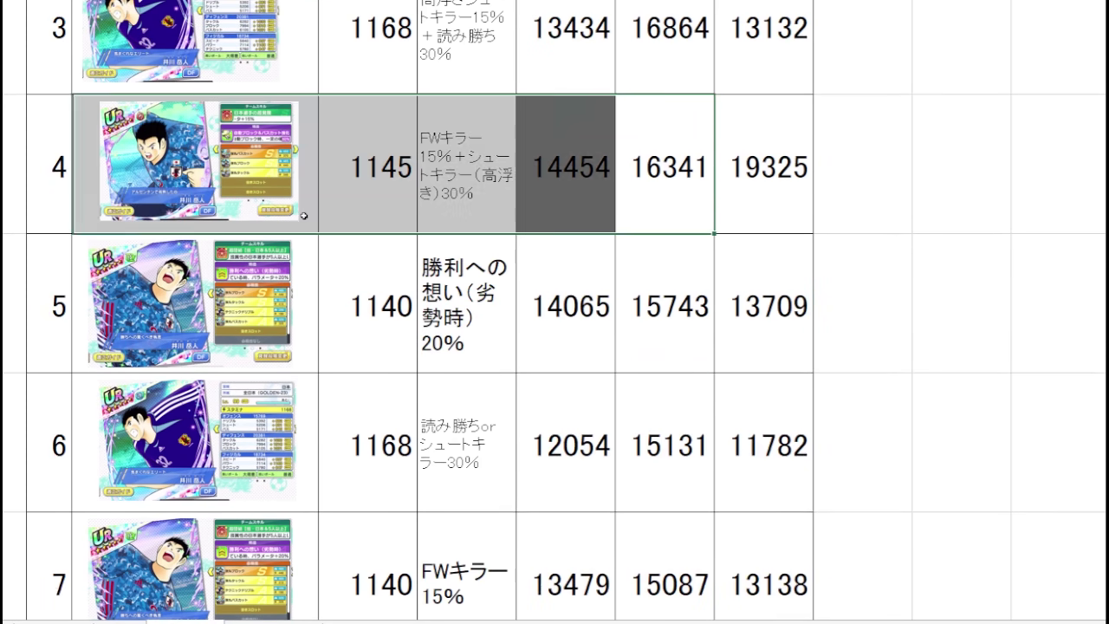
left_click(644, 183)
key("Down")
key("Down")
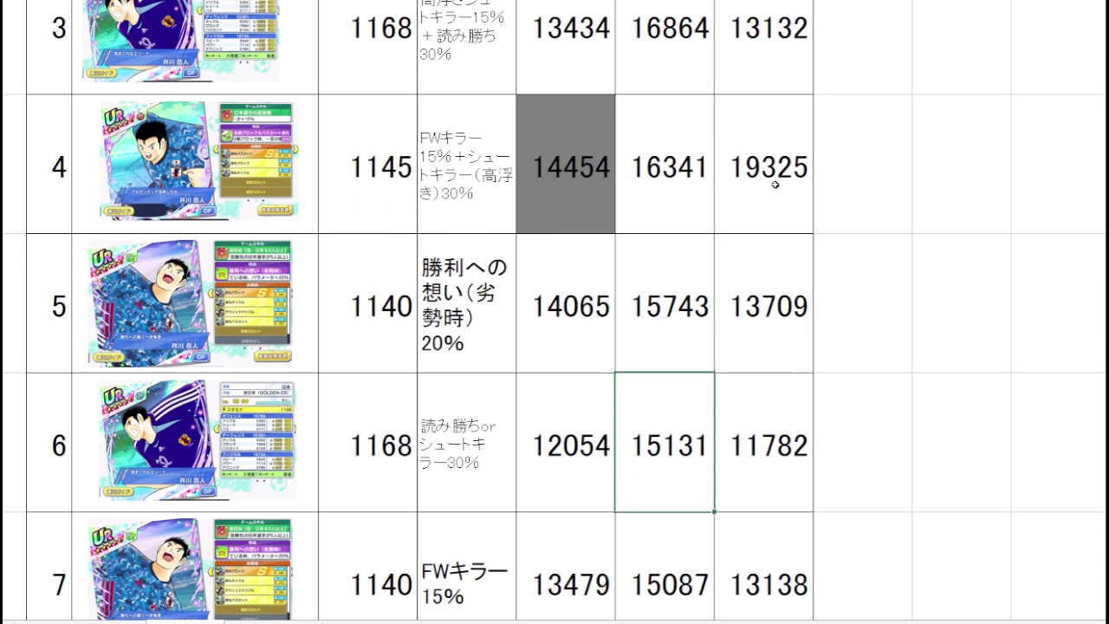
key("Up")
left_click_drag(660, 342, 316, 351)
left_click(656, 325)
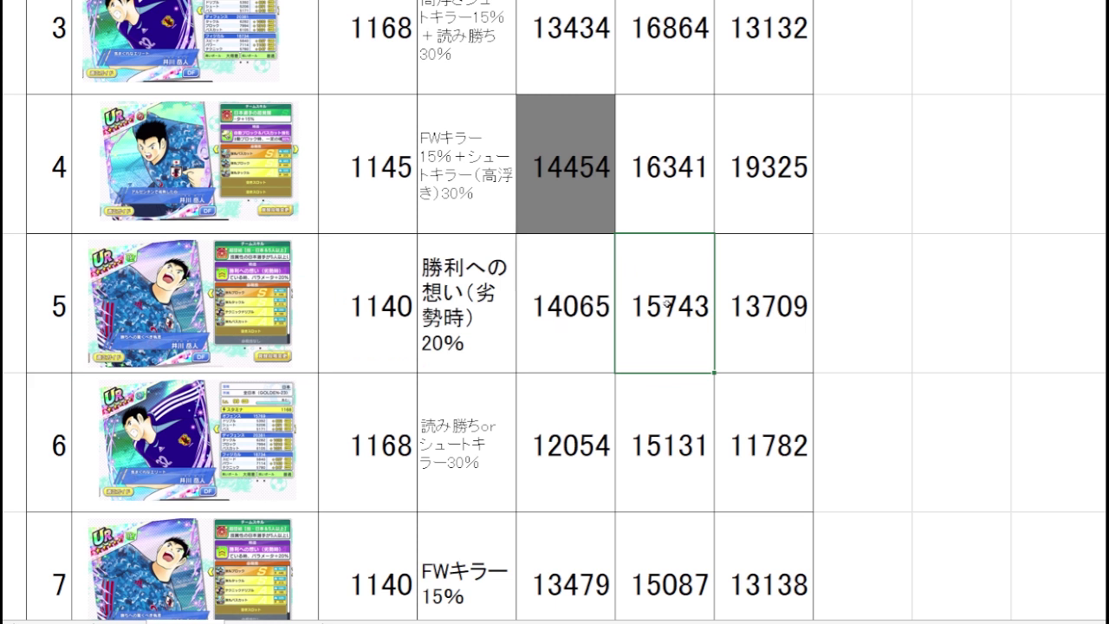
Examine the sixth and seventh entries of the ブロック ranking, the 読み勝ちorシュートキラー30% and FWキラー15% cards
key("Down")
key("Down")
key("Up")
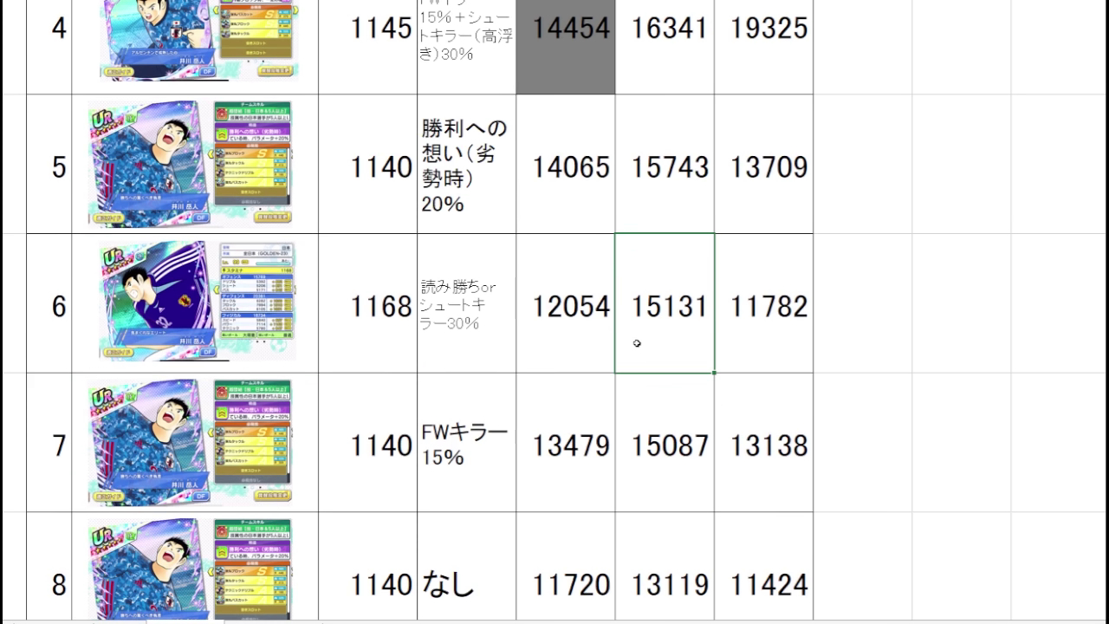
left_click_drag(638, 347, 324, 351)
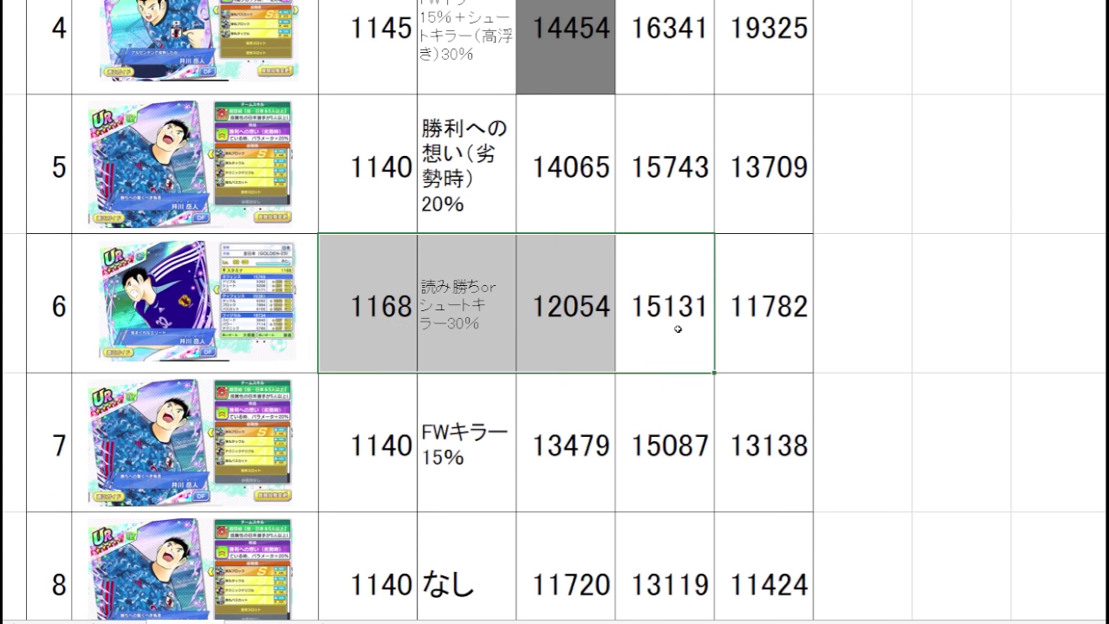
left_click(679, 329)
key("Down")
key("Down")
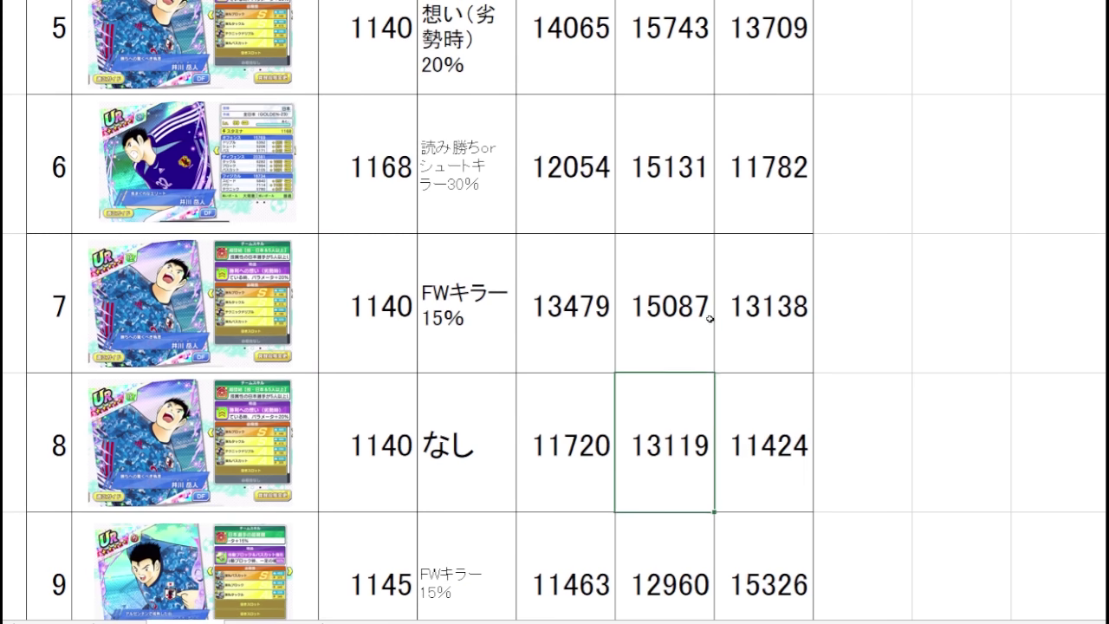
key("Up")
left_click_drag(673, 353, 290, 360)
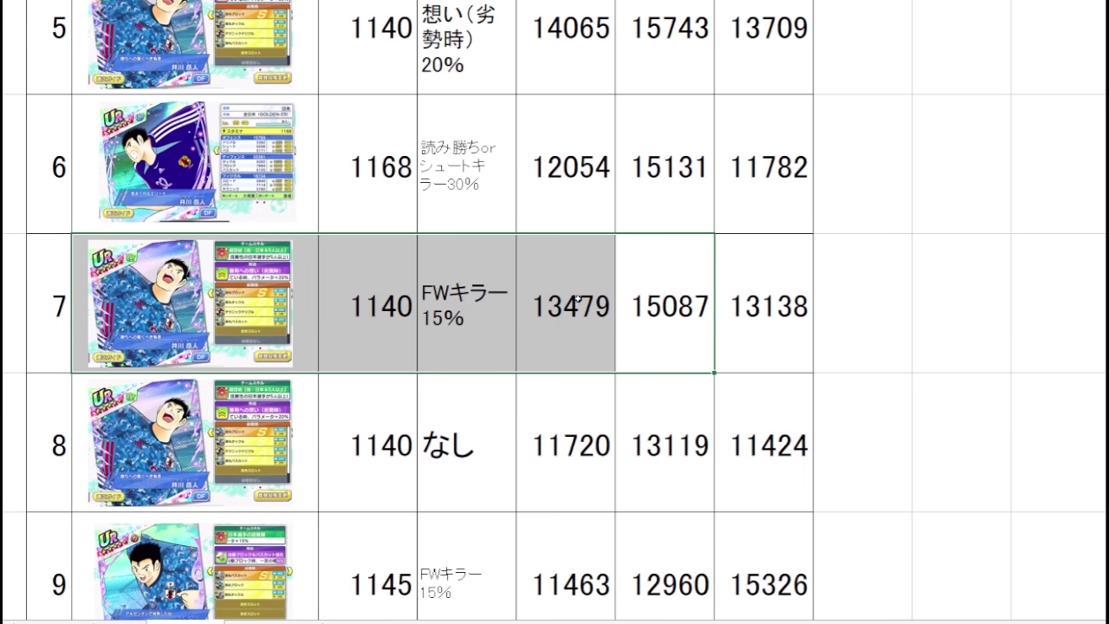
Return to the head of the ブロック ranking and re-examine the first entry's card and ブロック value
left_click(685, 264)
key("Up")
key("Up")
key("Up")
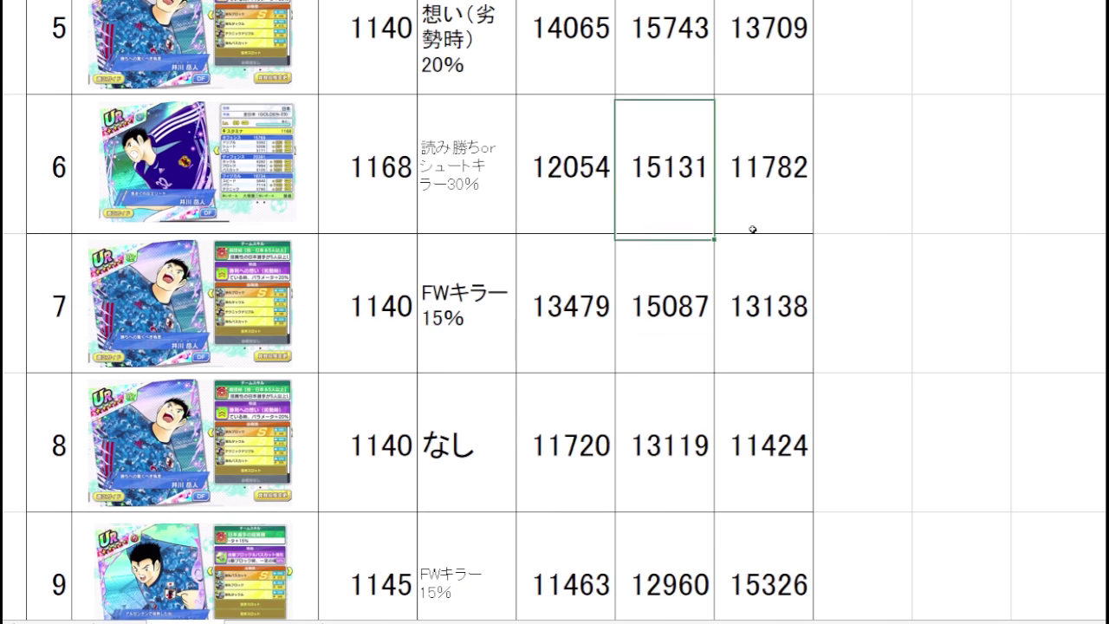
key("Up")
key("Up")
key("Up")
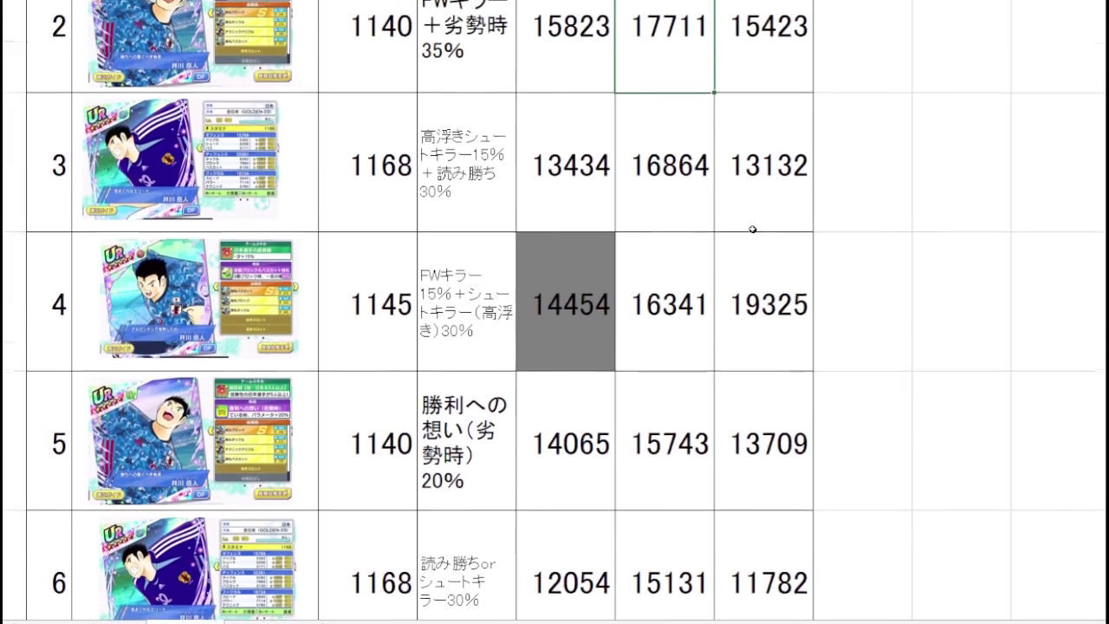
key("Up")
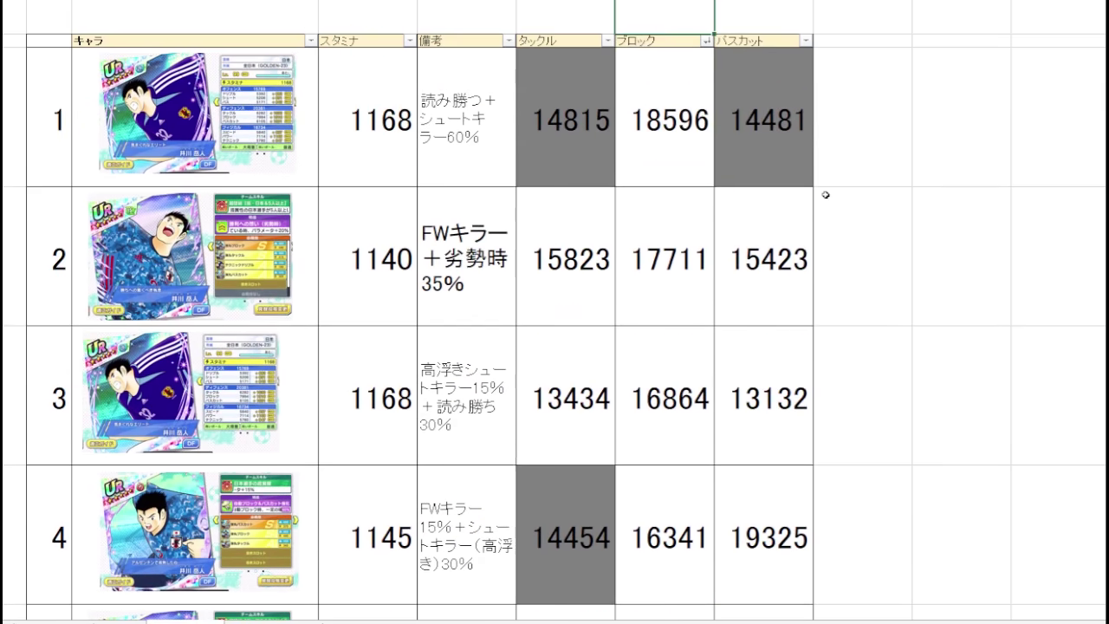
key("Down")
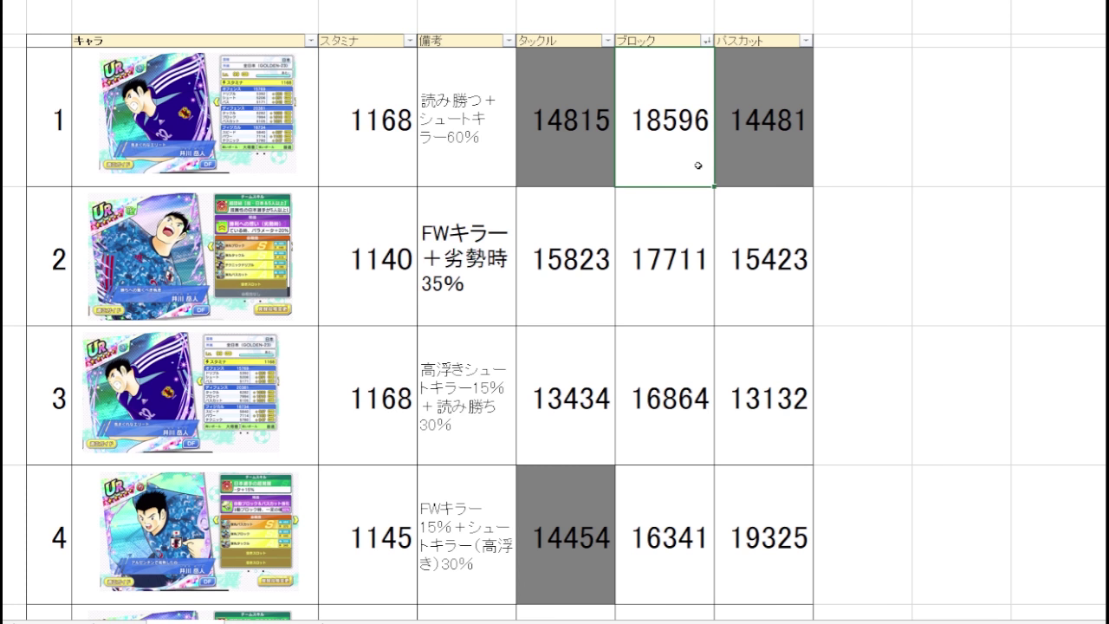
left_click(311, 153)
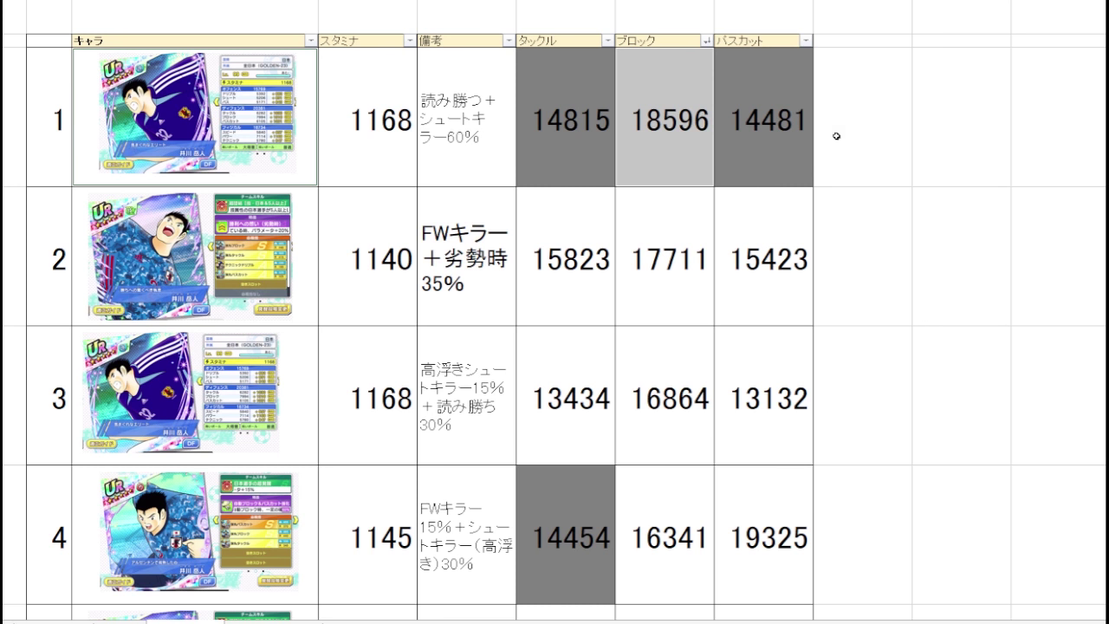
left_click(664, 173)
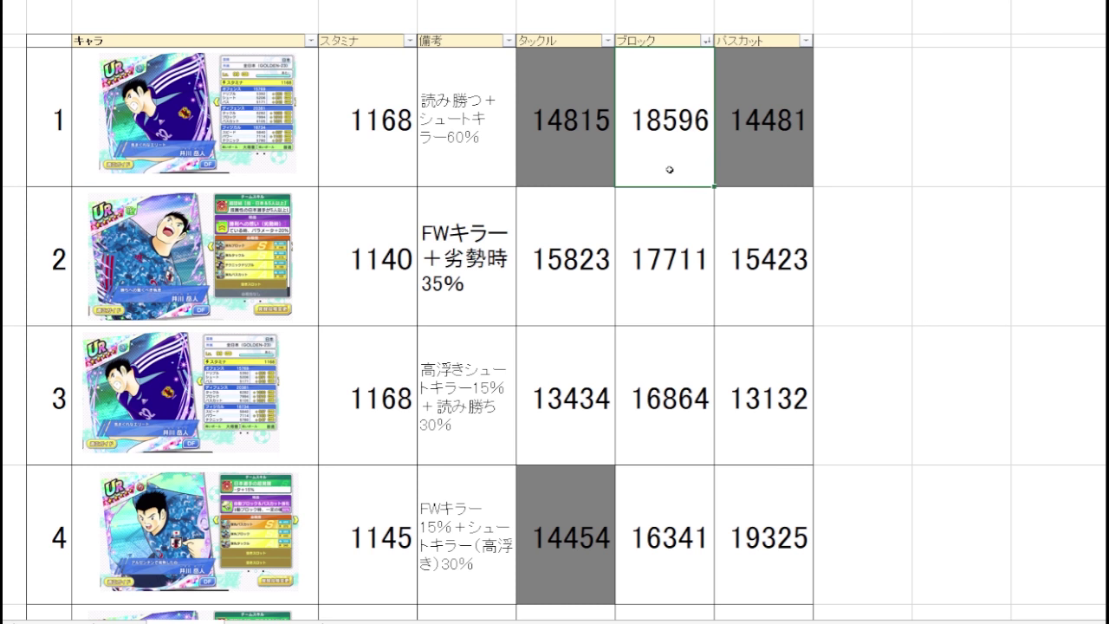
Compare the first and second entries of the ブロック ranking, checking the FWキラー＋劣勢時35% card against the leading card
left_click(656, 251)
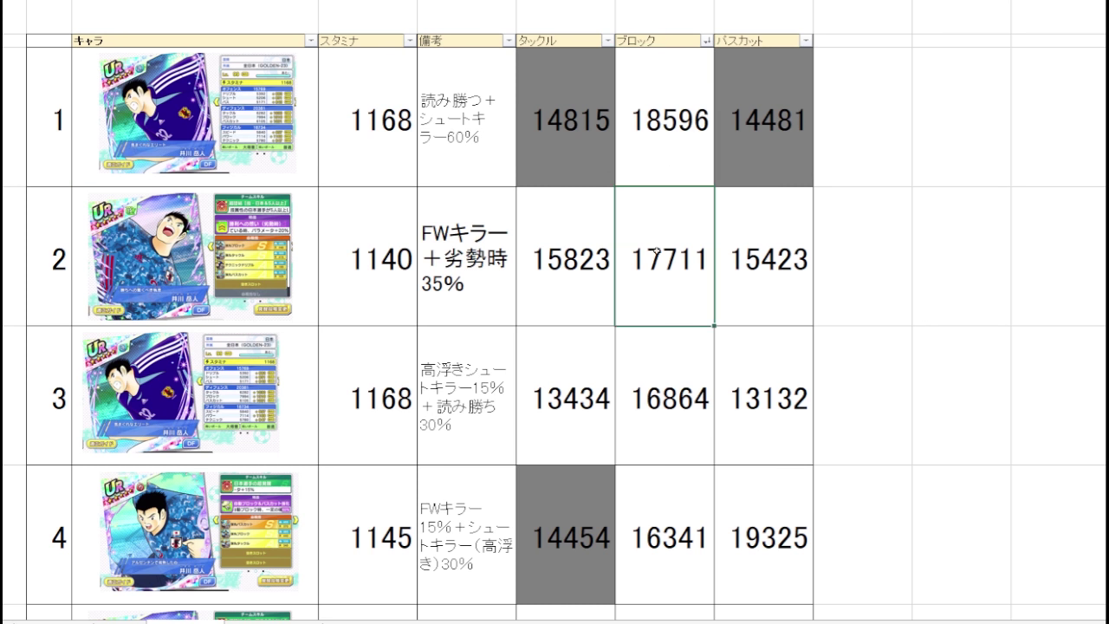
left_click_drag(624, 281, 312, 286)
left_click(649, 150)
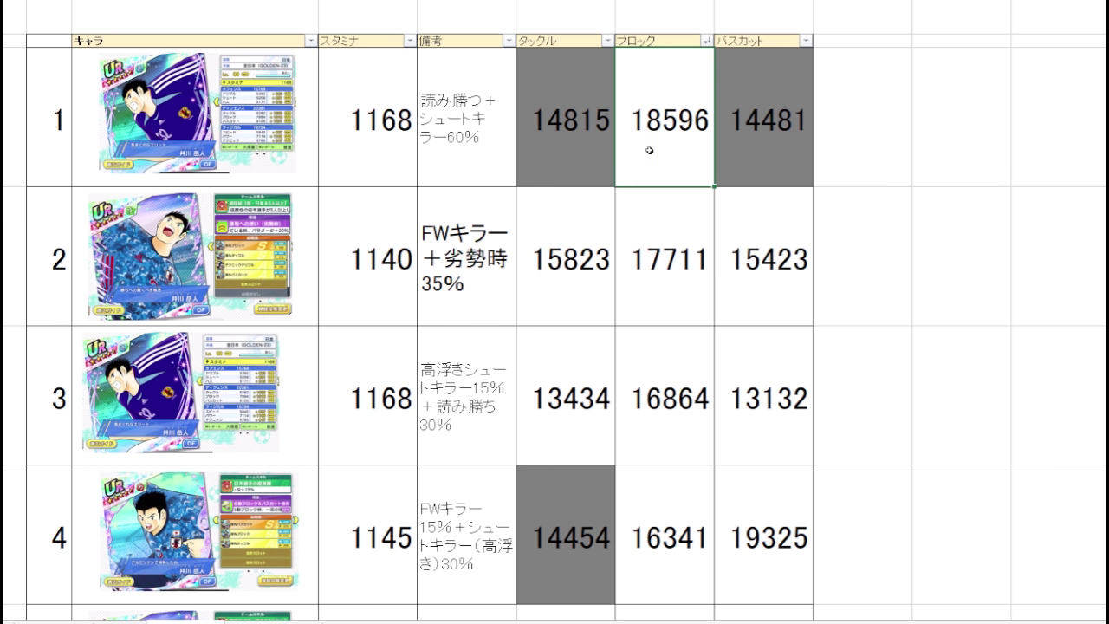
key("Down")
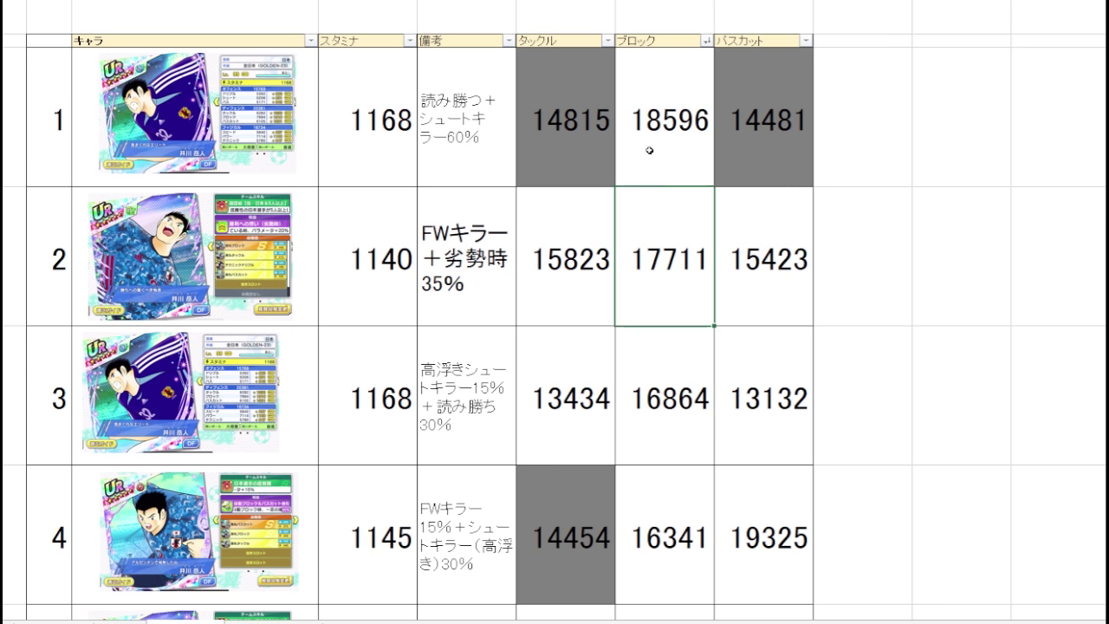
key("Up")
key("Down")
key("Up")
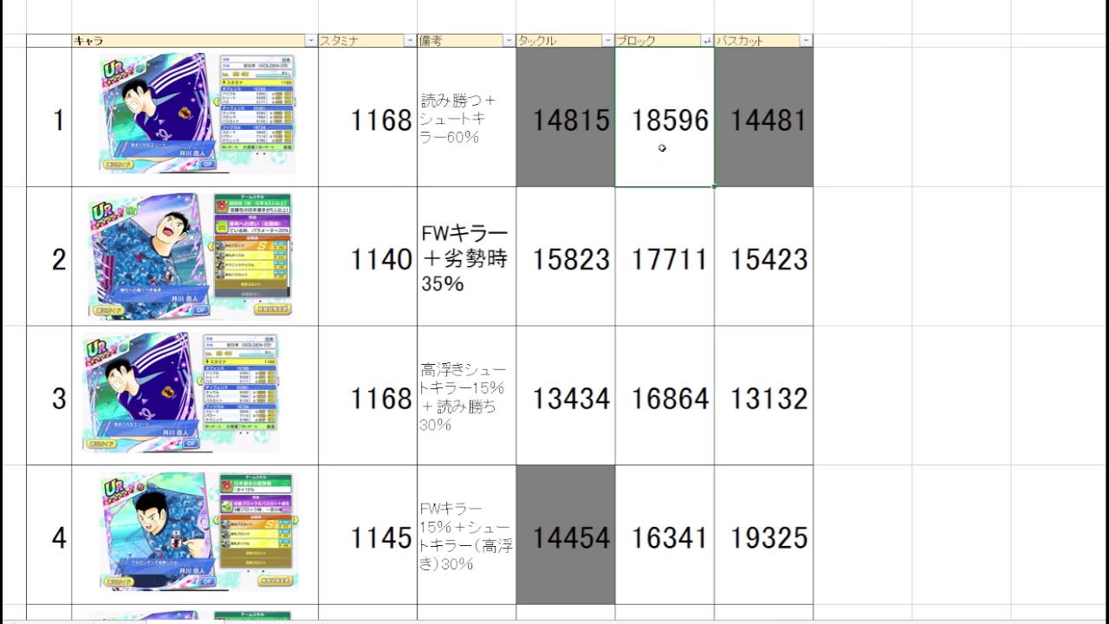
key("Down")
key("Up")
Sort the card table by パスカット in descending order and examine the first entry's row
left_click(783, 213)
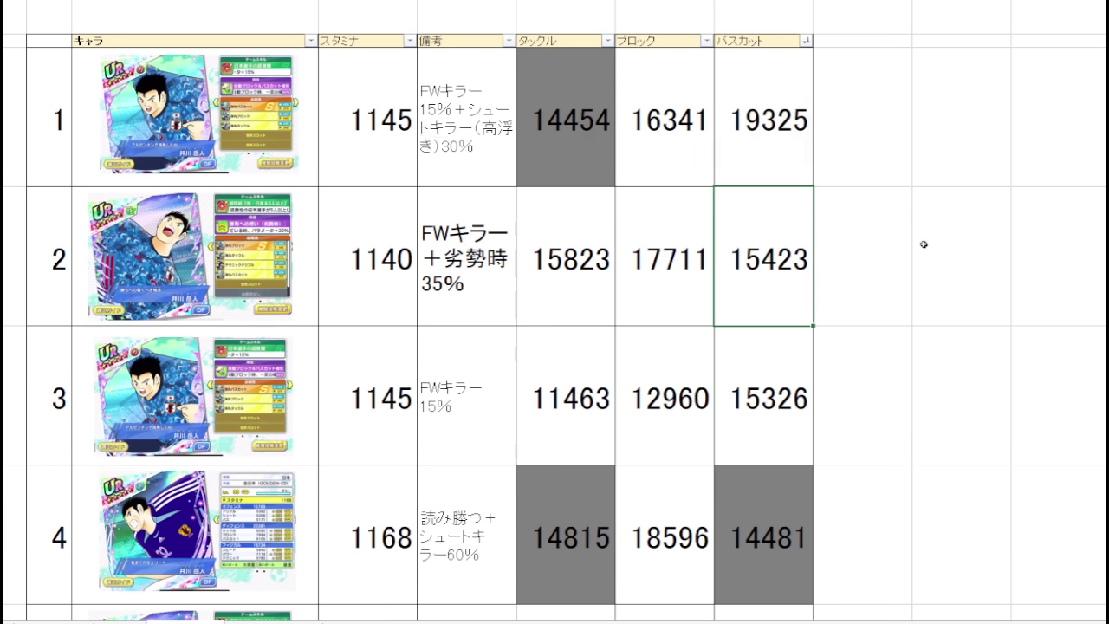
left_click(924, 245)
left_click(934, 142)
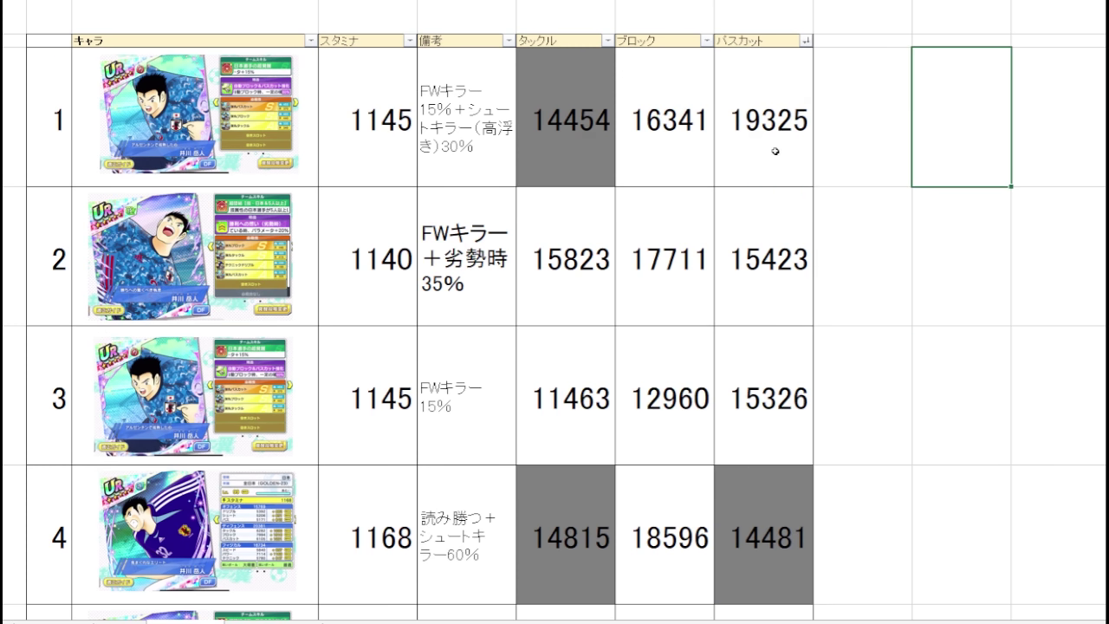
left_click_drag(775, 151, 303, 173)
left_click(801, 147)
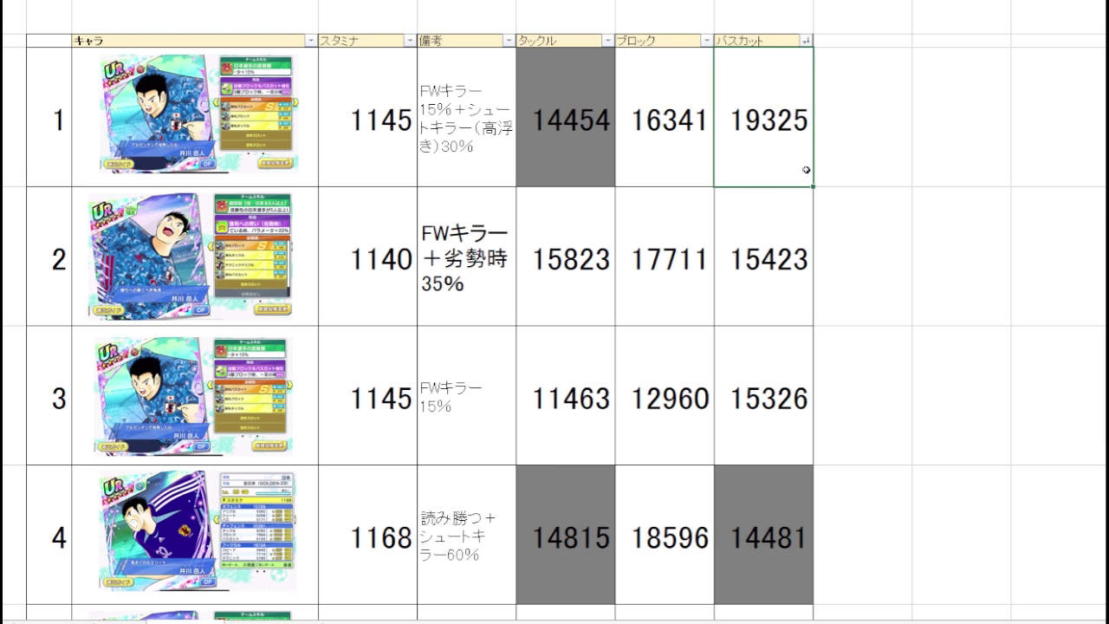
Examine the second and third entries of the パスカット ranking, the FWキラー＋劣勢時35% and FWキラー15% cards
left_click(792, 292)
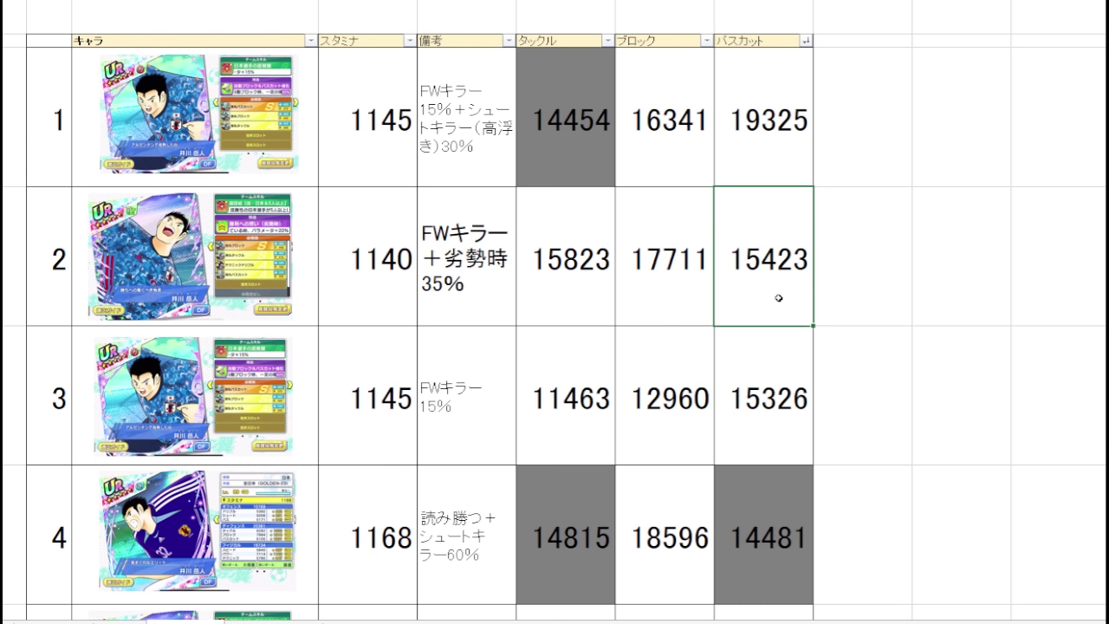
left_click_drag(779, 298, 274, 318)
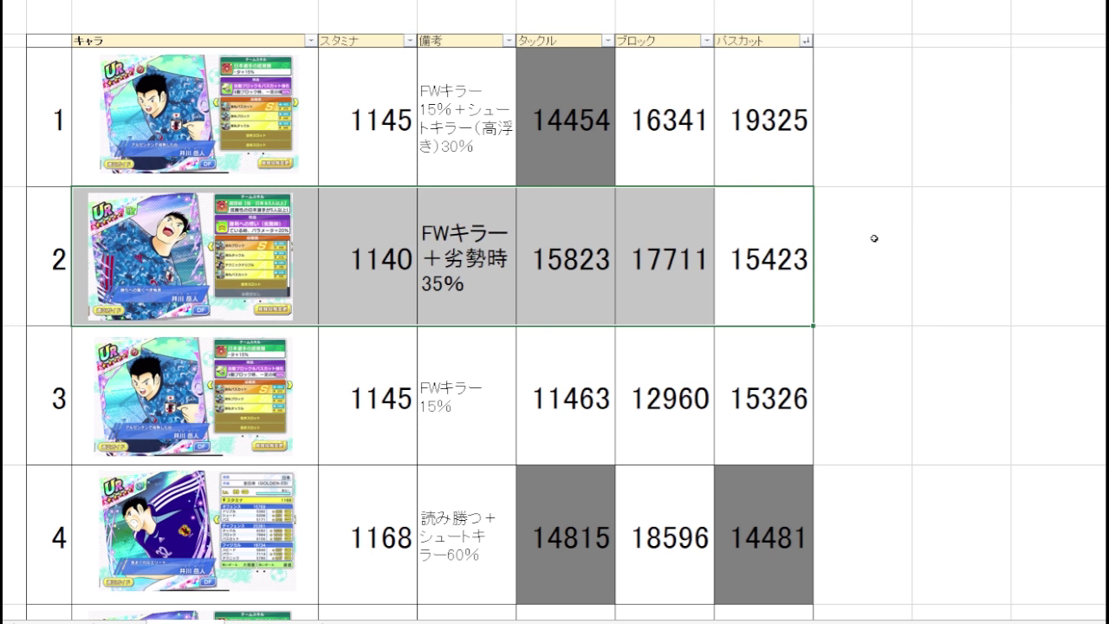
left_click(783, 298)
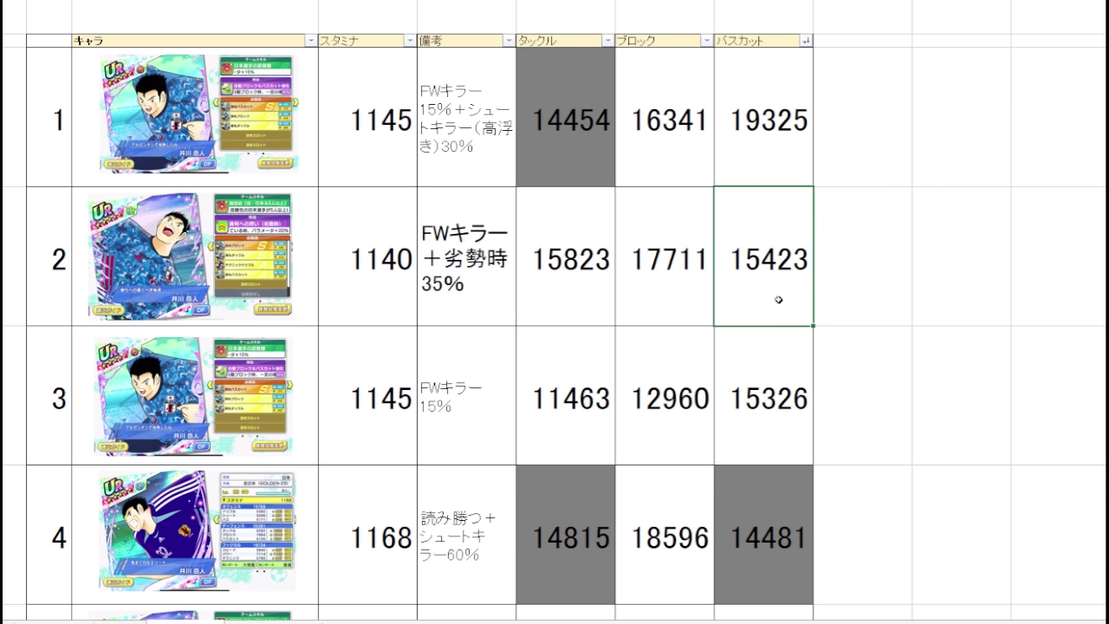
left_click(768, 403)
left_click_drag(768, 431, 303, 439)
left_click_drag(735, 295, 741, 363)
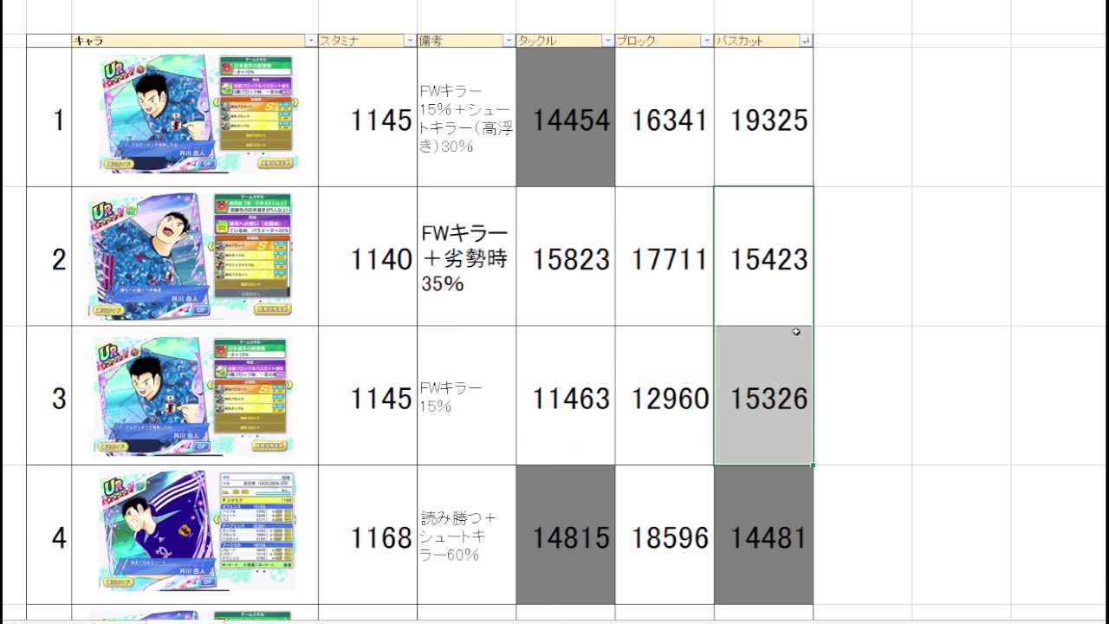
left_click_drag(768, 436, 231, 448)
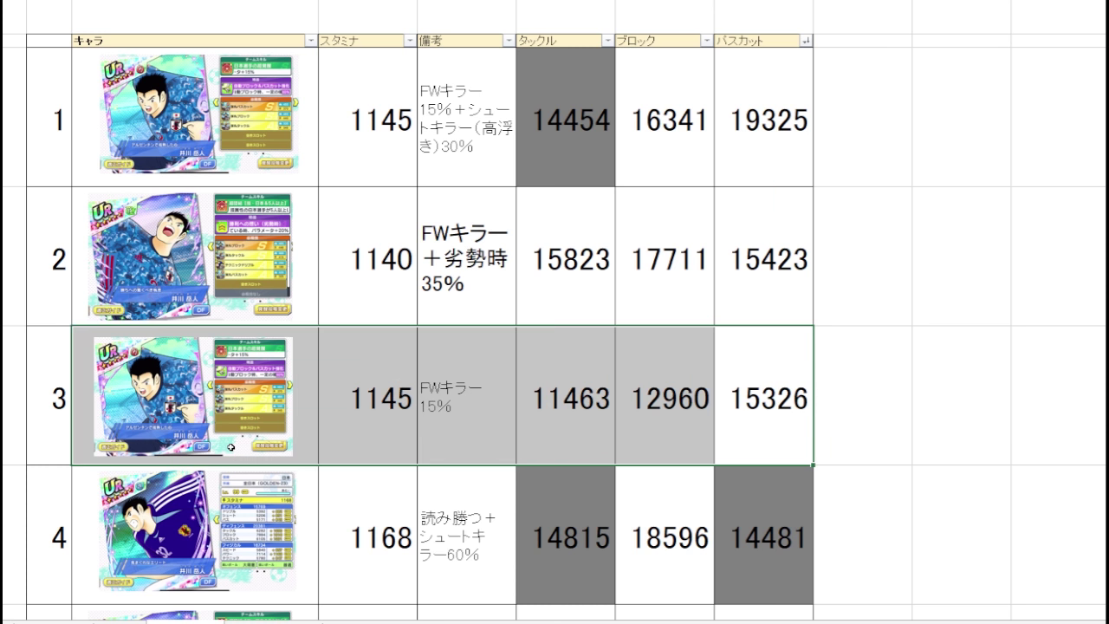
left_click(803, 356)
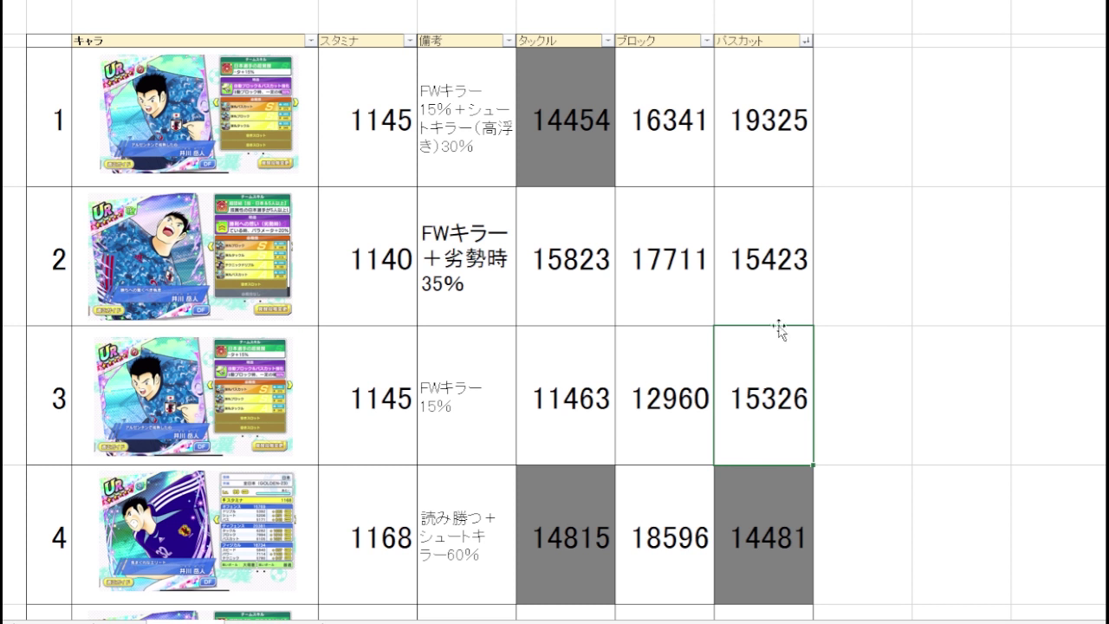
Compare the パスカット values of the second and third entries, including the second entry's タックル and ブロック values
left_click(780, 288)
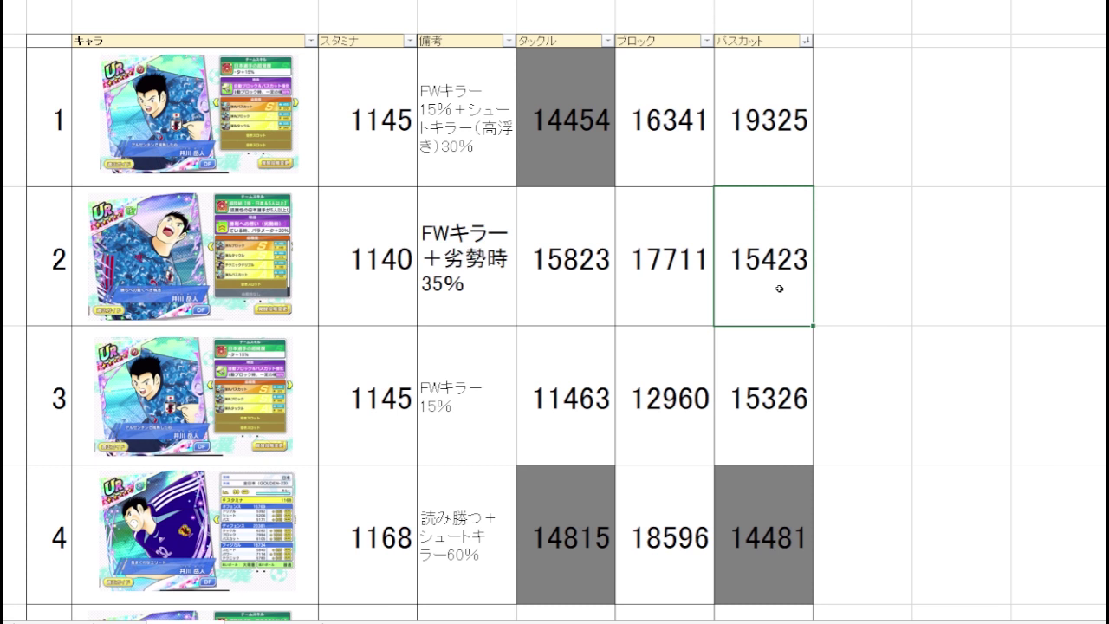
left_click_drag(780, 289, 790, 367)
left_click_drag(822, 321, 780, 309)
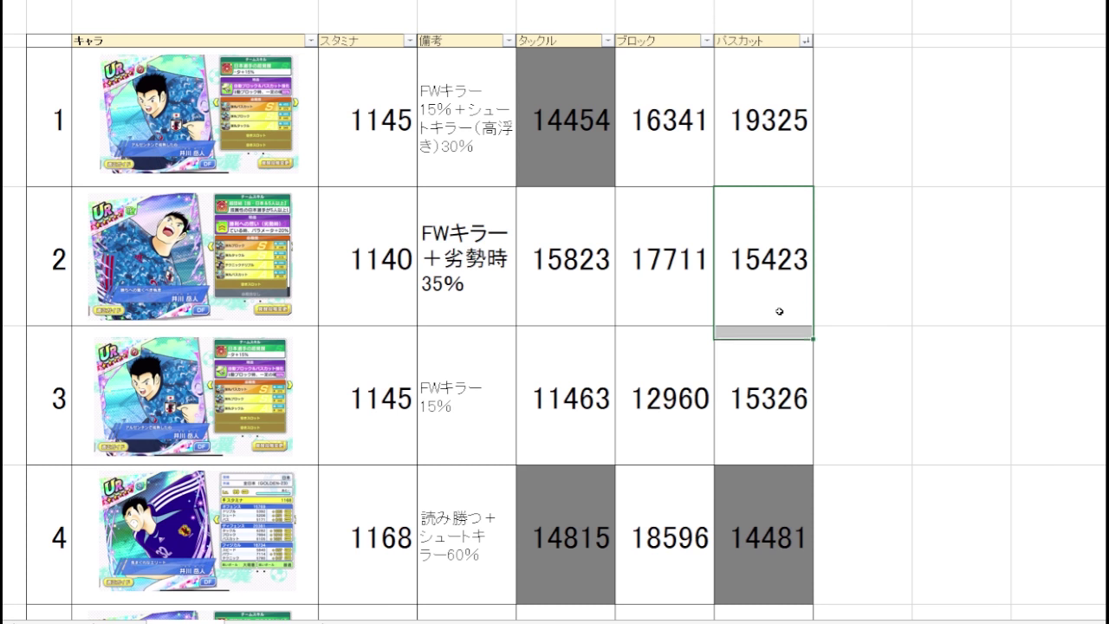
left_click(805, 343)
left_click(794, 321)
left_click(798, 345)
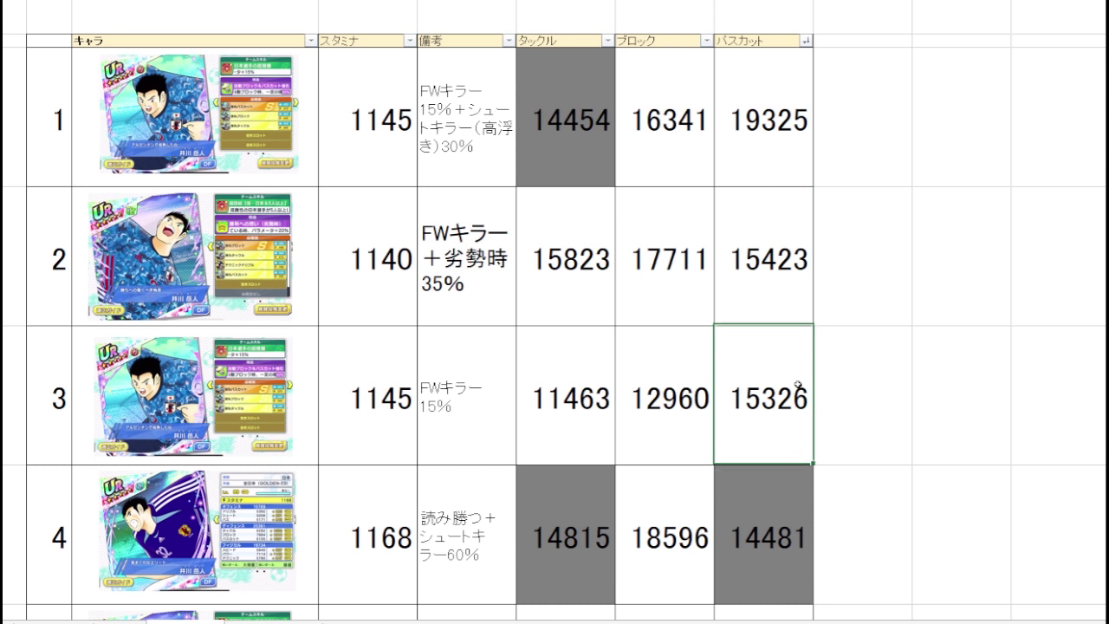
left_click_drag(792, 315, 554, 318)
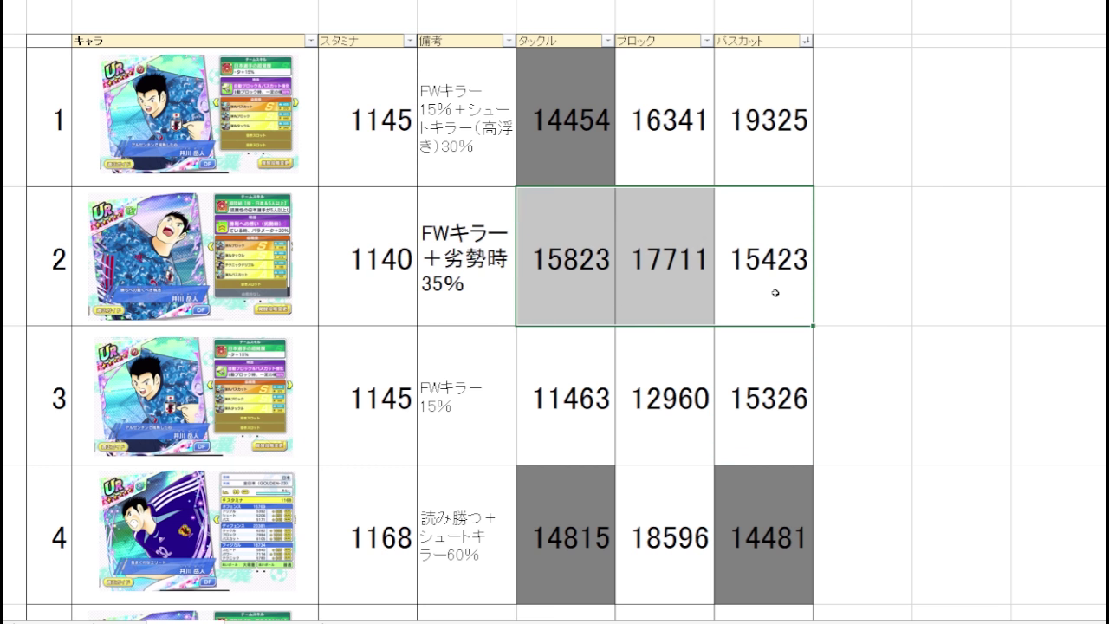
left_click(768, 381)
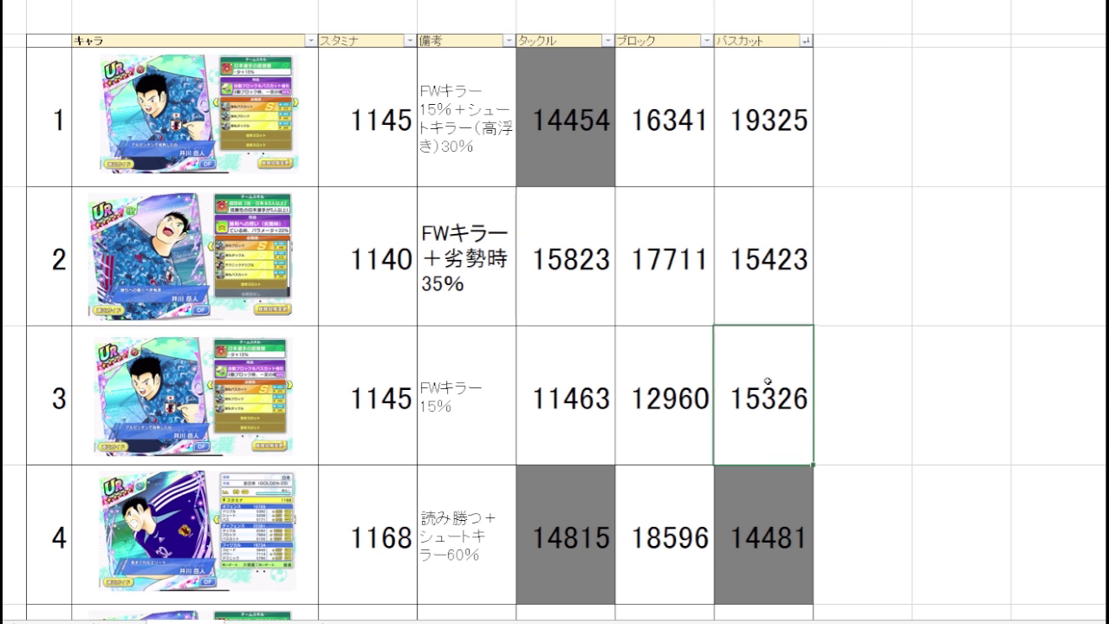
left_click(770, 321)
left_click_drag(770, 321, 782, 359)
left_click(775, 355)
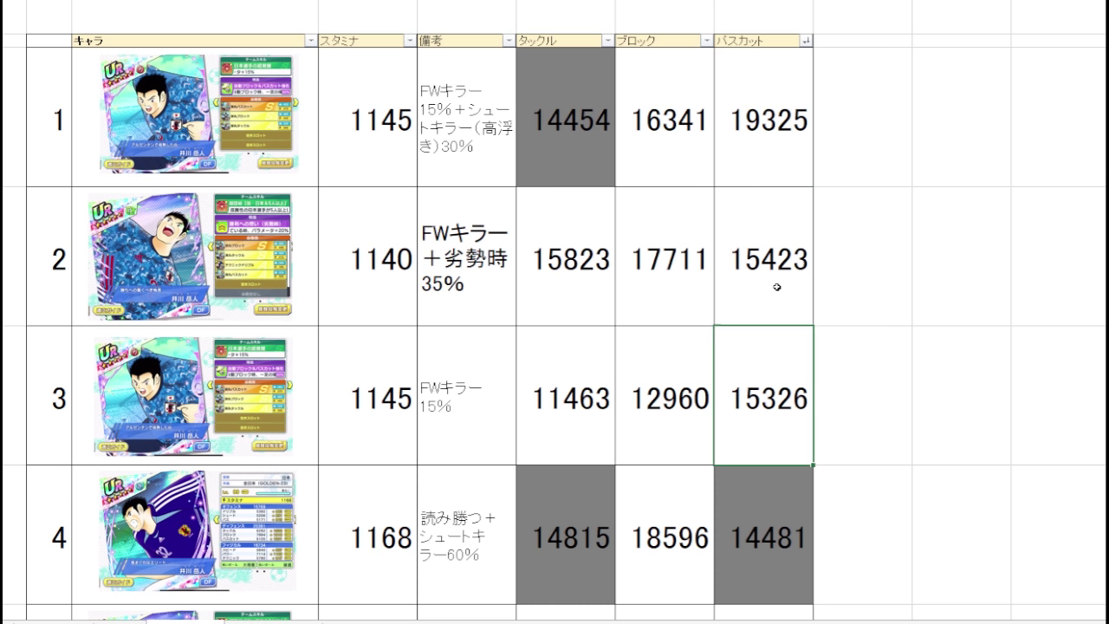
left_click(777, 286)
Look through the lower entries of the パスカット ranking and examine the tenth entry, the card with なし in 備考
scroll(777, 286, "down", 2)
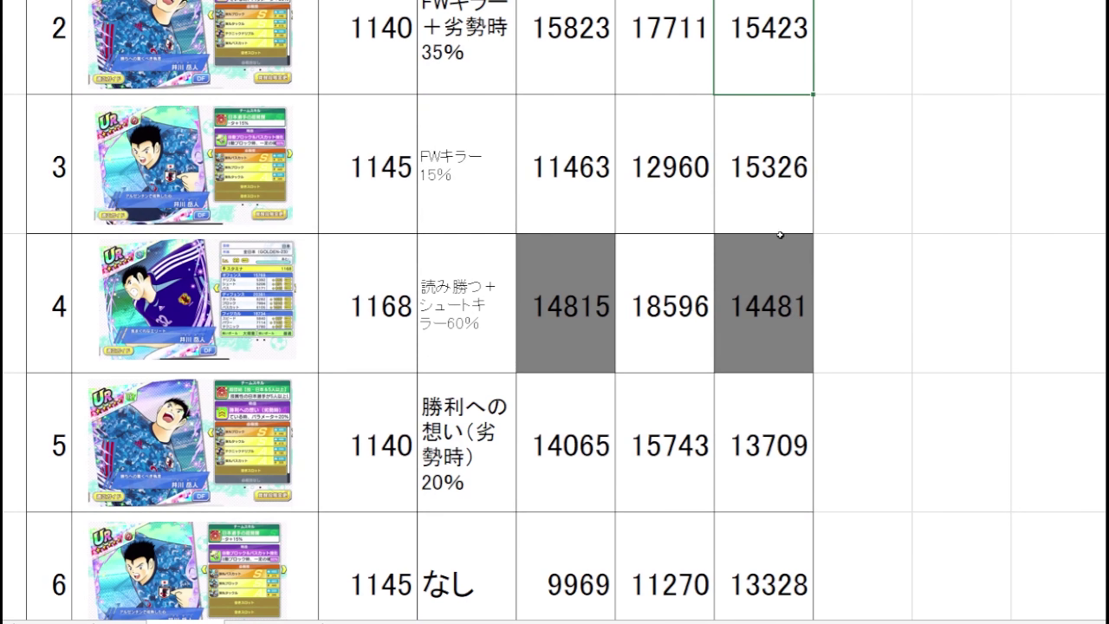
scroll(780, 228, "down", 6)
scroll(783, 221, "up", 2)
scroll(782, 221, "down", 2)
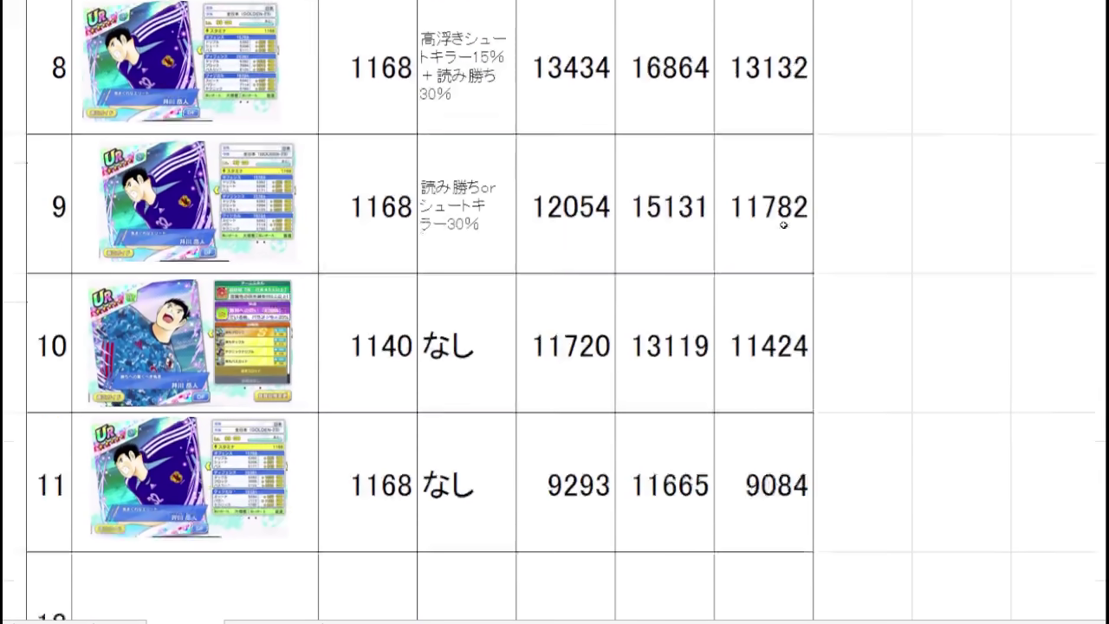
left_click_drag(780, 333, 304, 347)
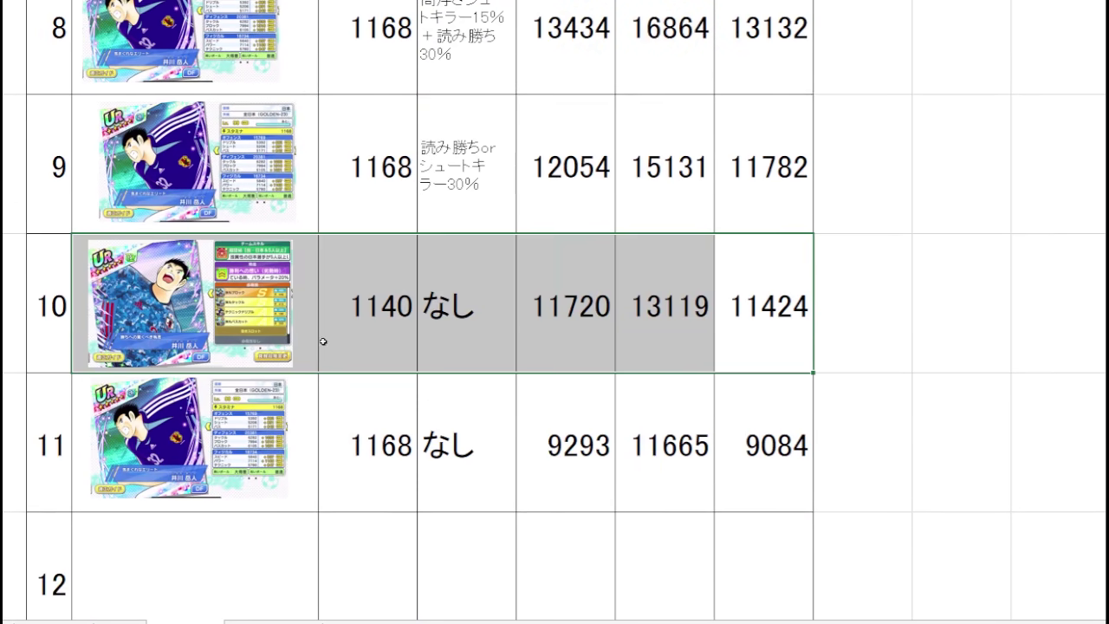
Go back up from the tenth entry of the パスカット ranking and examine the sixth entry's row
left_click(754, 280)
key("Up")
key("Up")
key("Up")
key("Up")
key("Up")
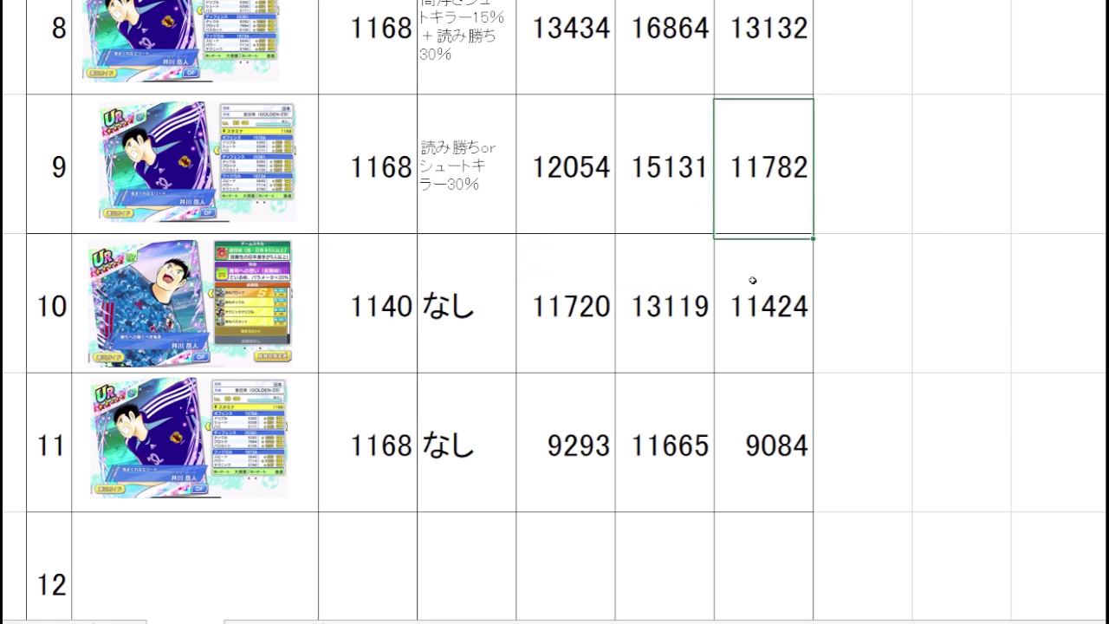
left_click_drag(770, 172, 315, 200)
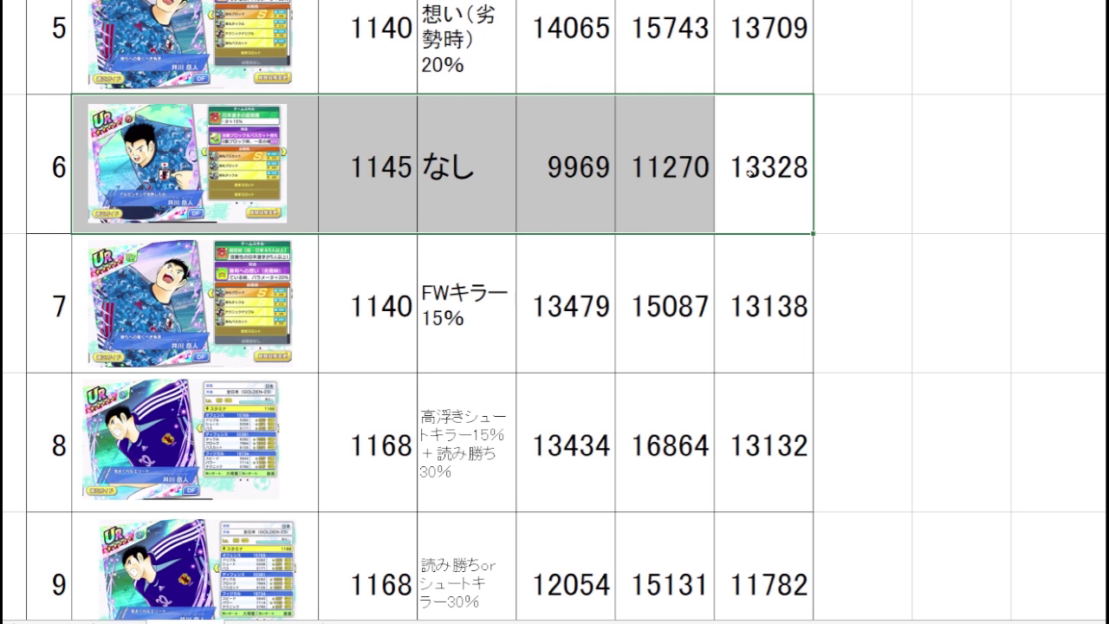
Compare the パスカット values of the fifth and sixth entries
key("Up")
key("Up")
left_click_drag(755, 208, 764, 254)
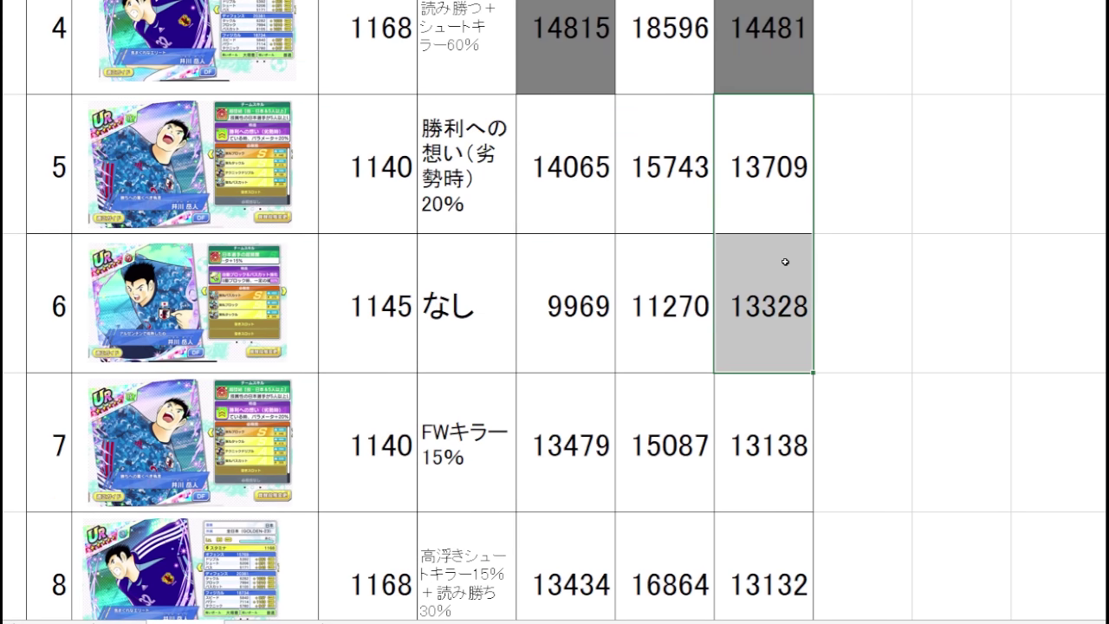
left_click(866, 206)
Check the sixth entry's パスカット value against its card image in the キャラ column
left_click(766, 301)
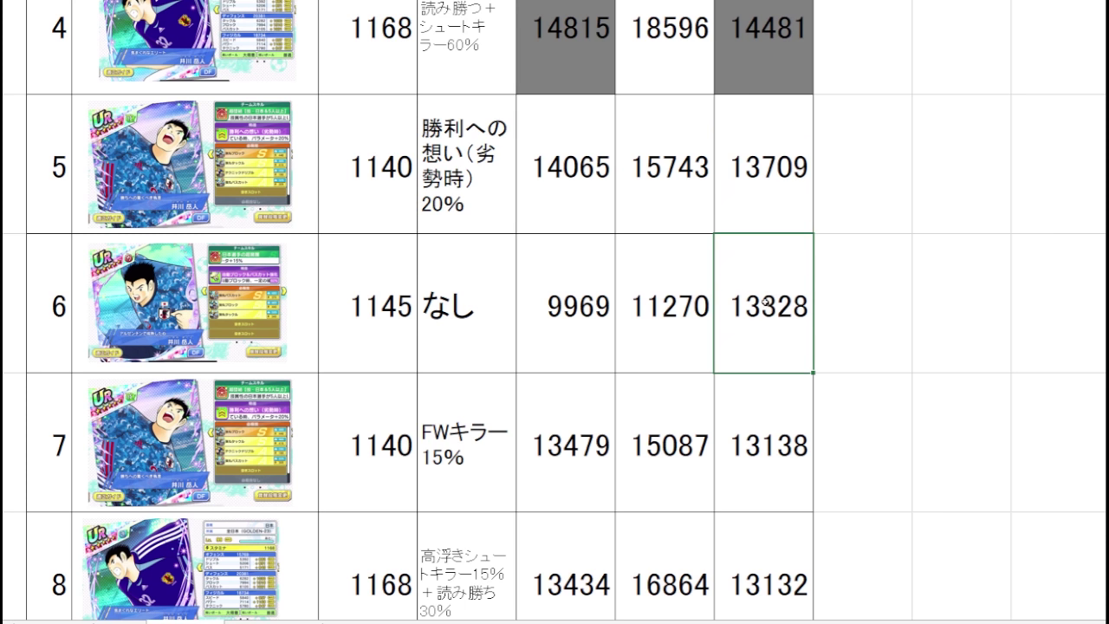
left_click(297, 322)
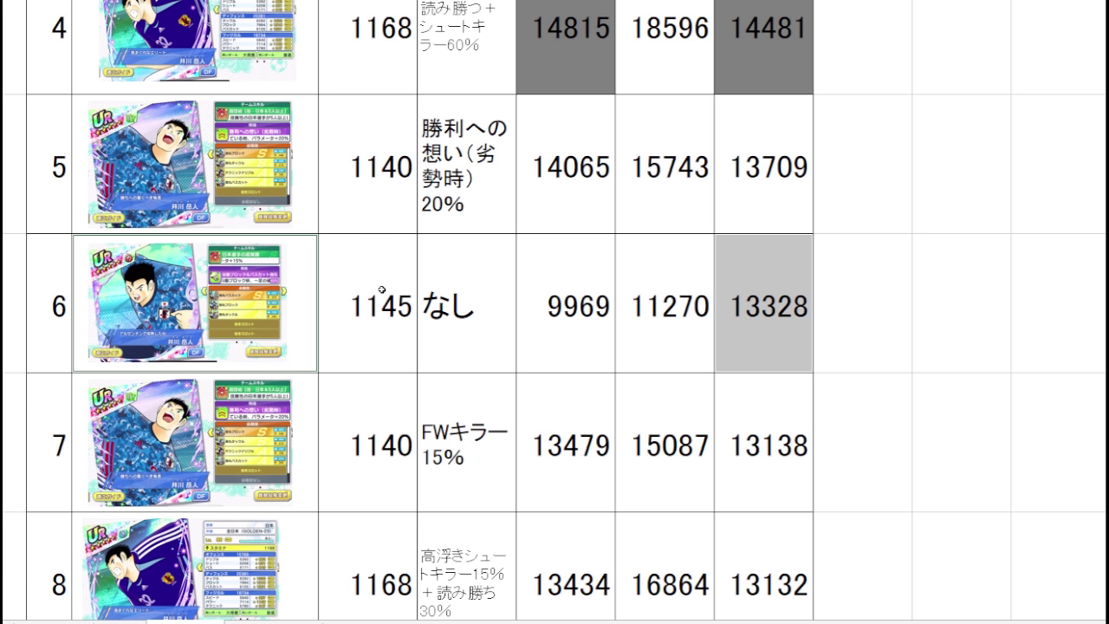
left_click(751, 334)
left_click(300, 340)
left_click(748, 321)
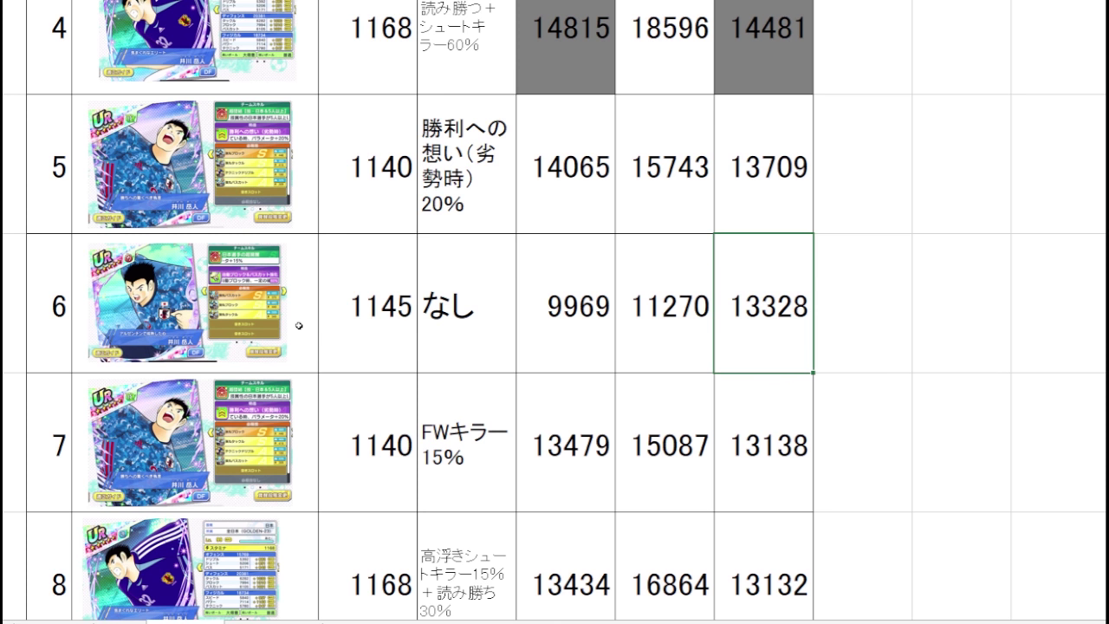
Recheck the fifth entry, the 勝利への想い(劣勢時)20% card, and its パスカット value against the sixth entry
left_click(761, 178)
left_click(768, 277)
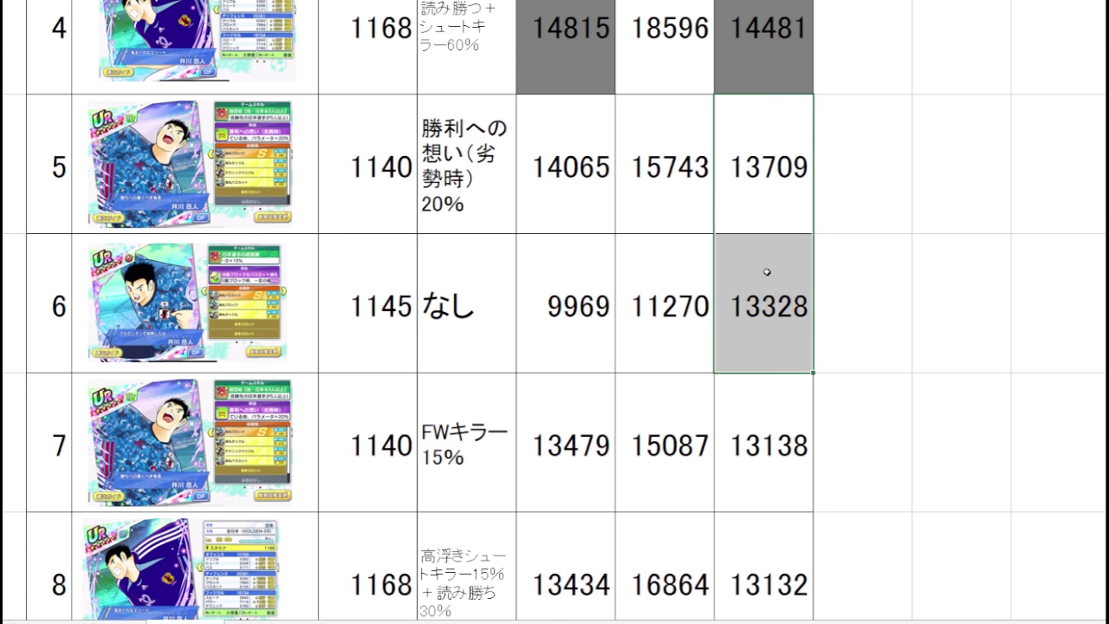
left_click(793, 224)
scroll(875, 230, "up", 2)
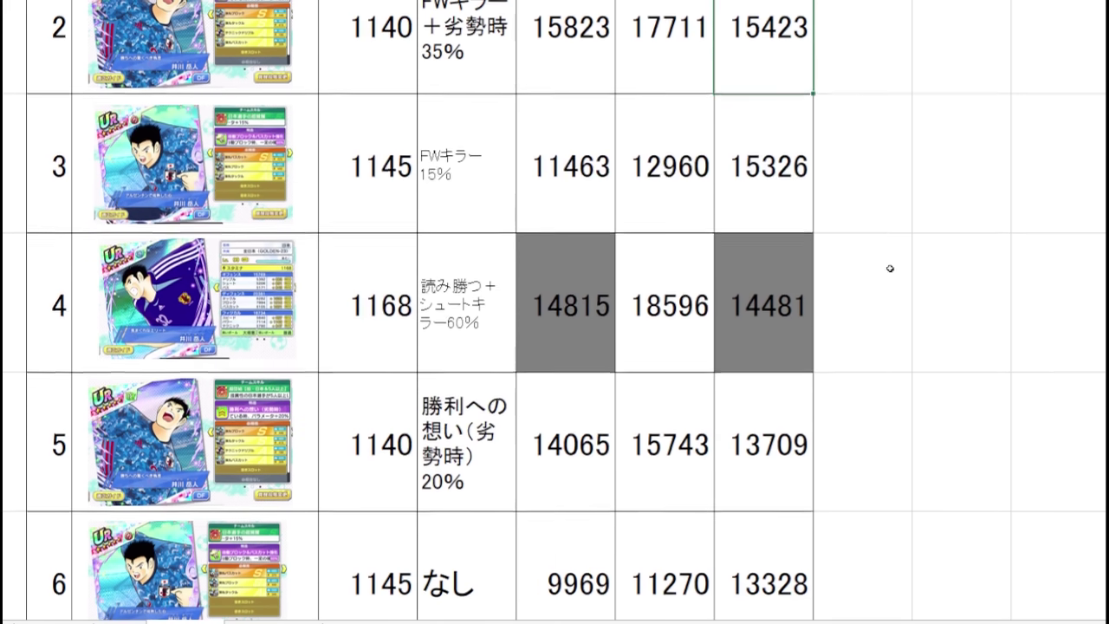
left_click(313, 461)
left_click(788, 436)
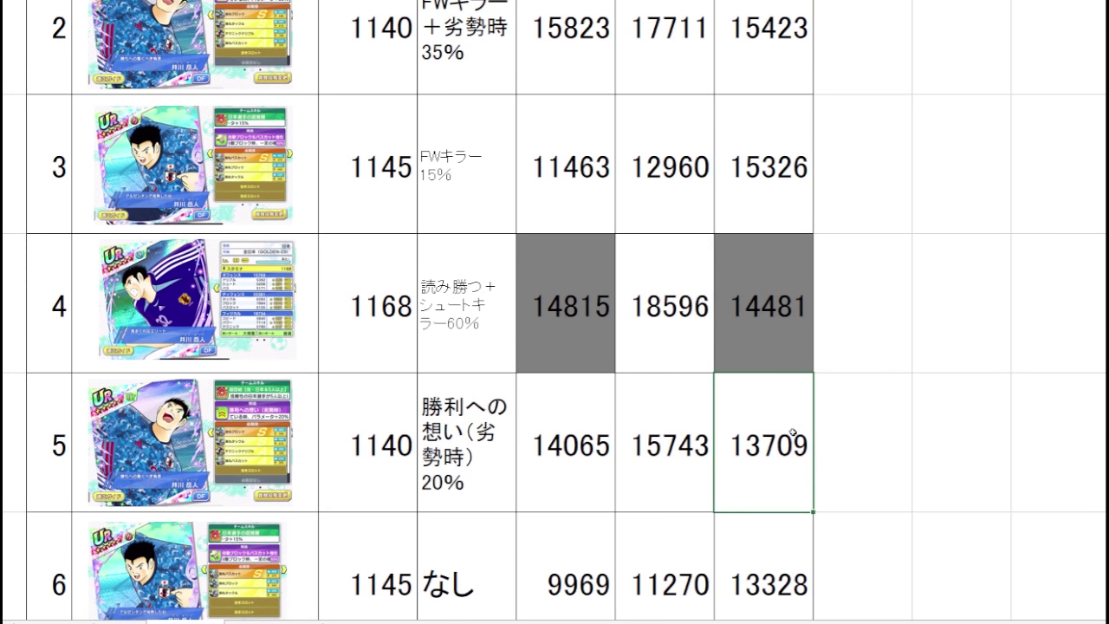
Examine the seventh entry of the パスカット ranking, the FWキラー15% card, and its タックル value
key("Down")
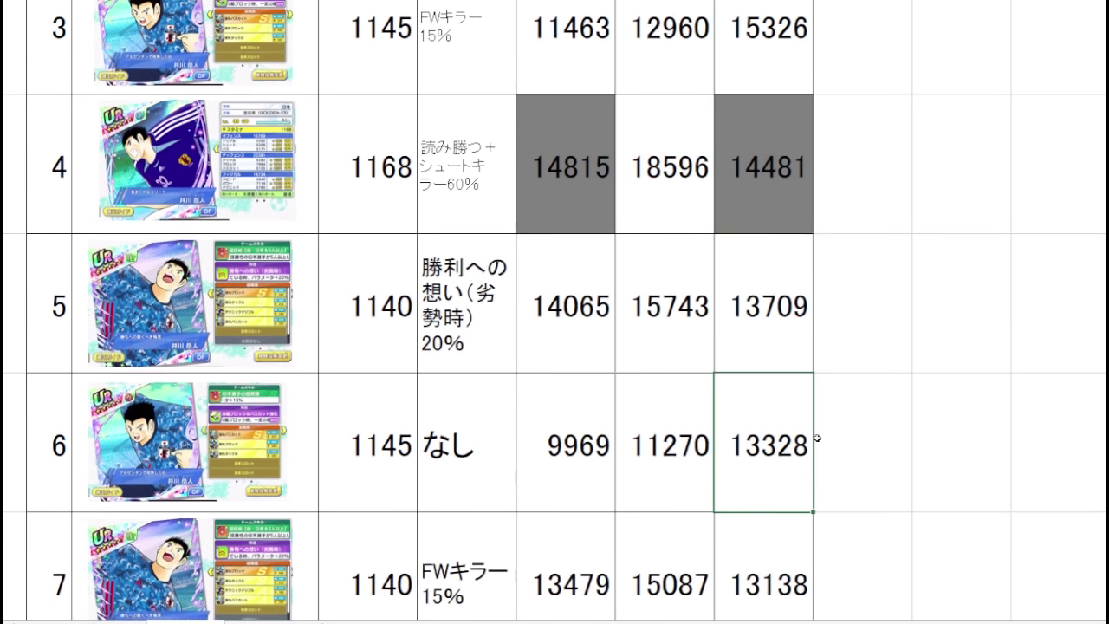
key("Down")
key("Up")
left_click(801, 448)
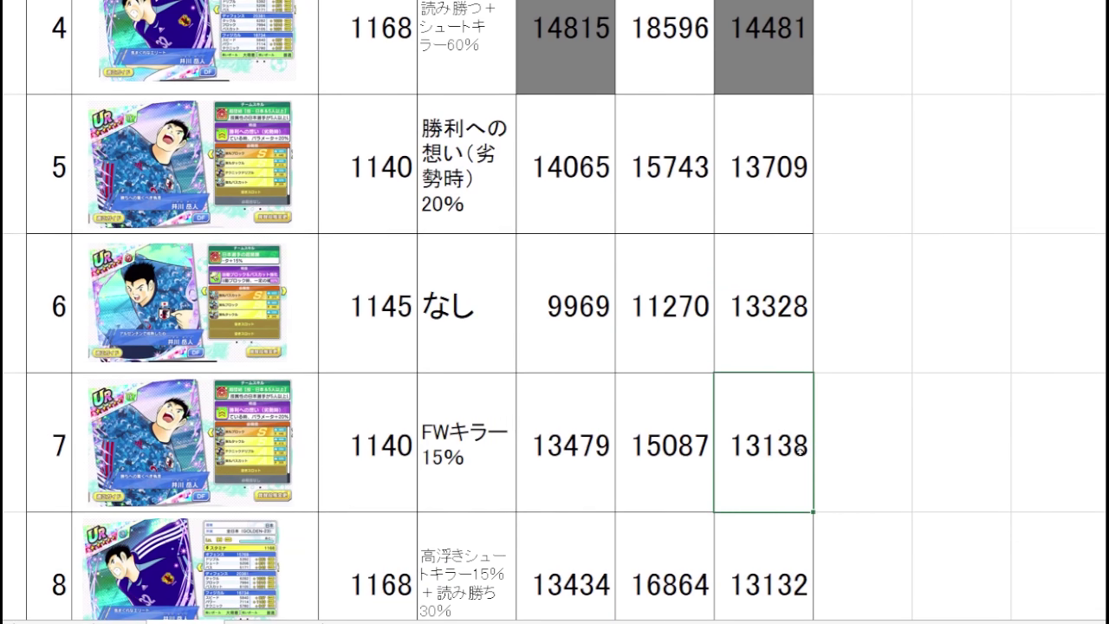
left_click_drag(765, 484, 158, 490)
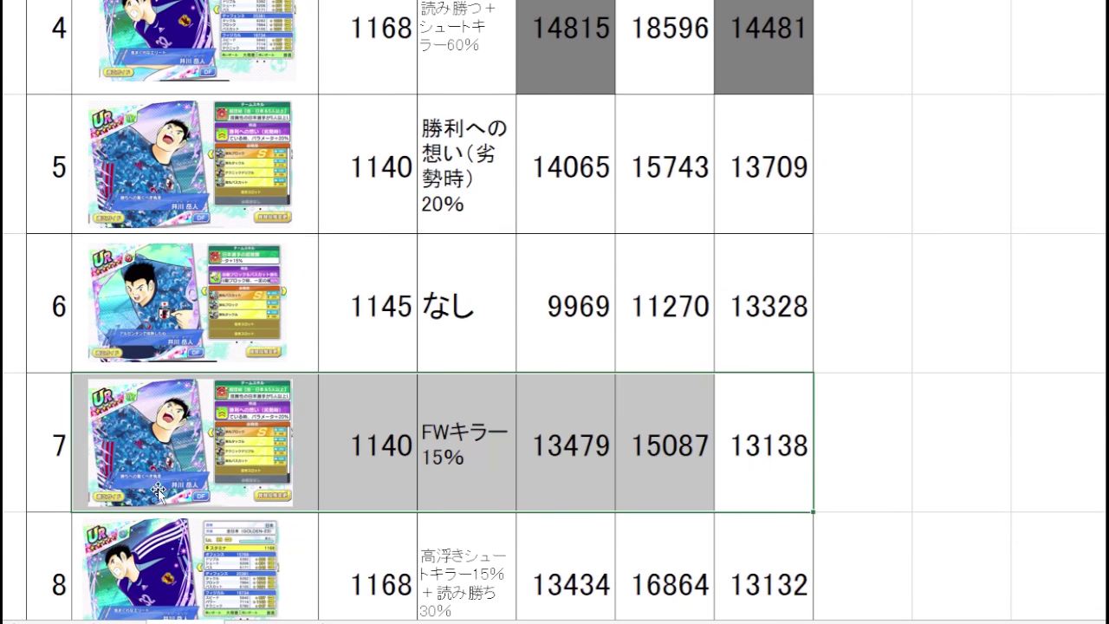
left_click(579, 472)
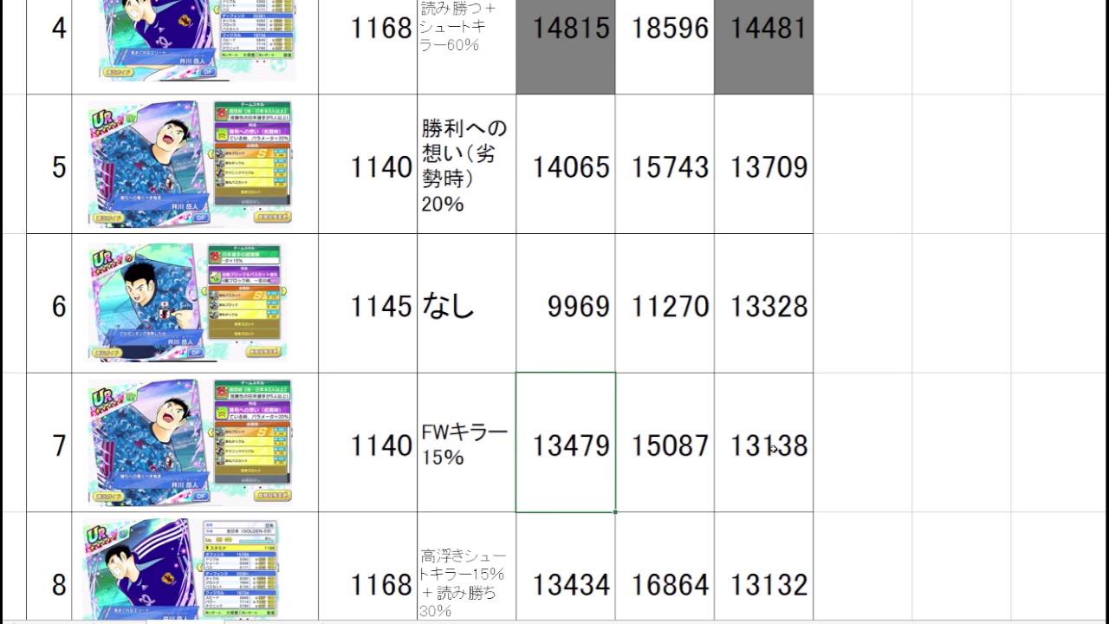
Check the seventh entry's パスカット value and view the sheet listing the card's stats under its four skill conditions
left_click(782, 483)
left_click(242, 615)
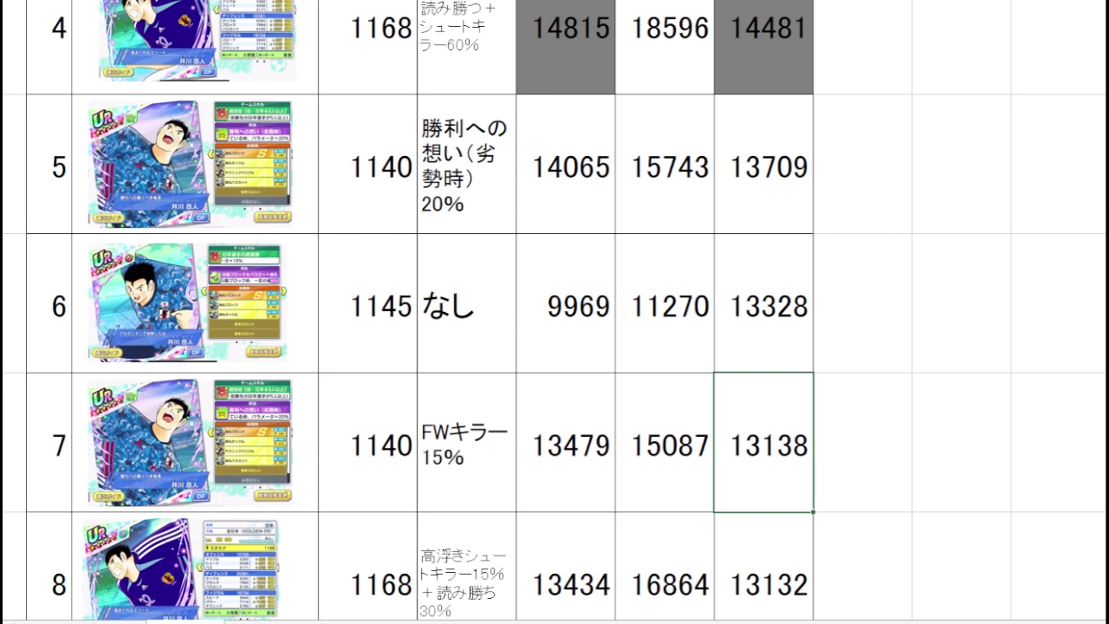
left_click(865, 176)
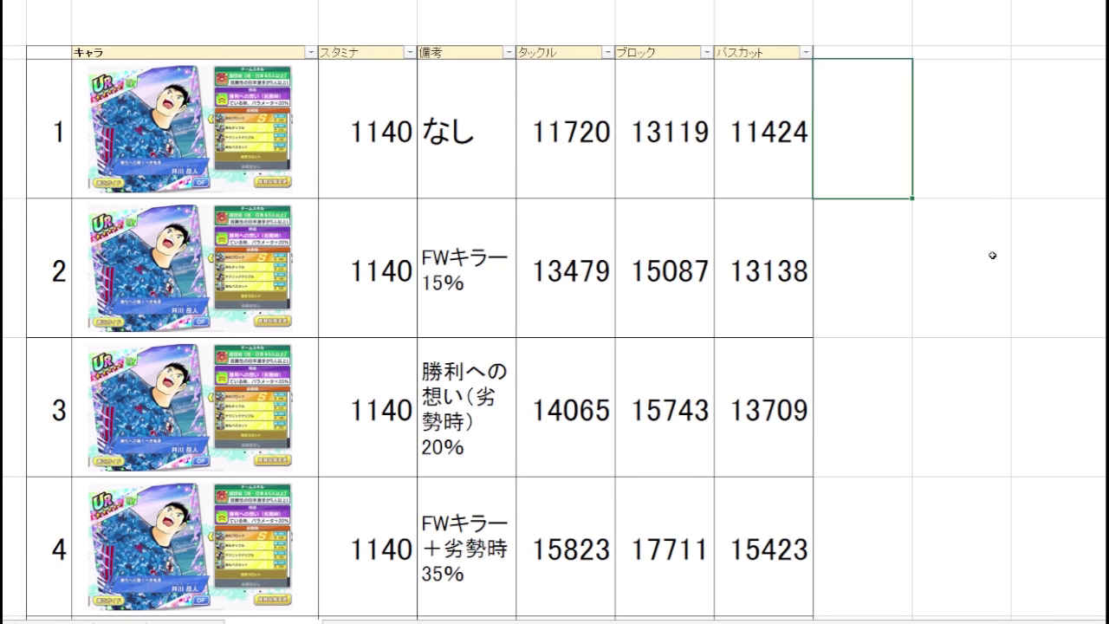
left_click(950, 234)
View the タックル ranking against other characters' cards and examine its entries from first to fifth
left_click(589, 166)
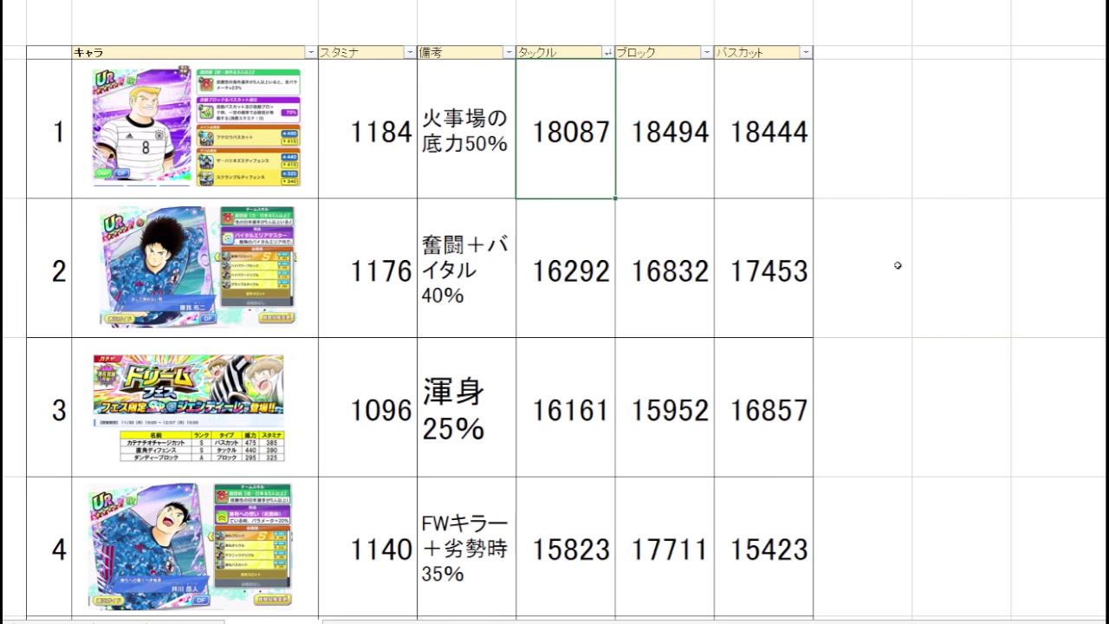
left_click(918, 260)
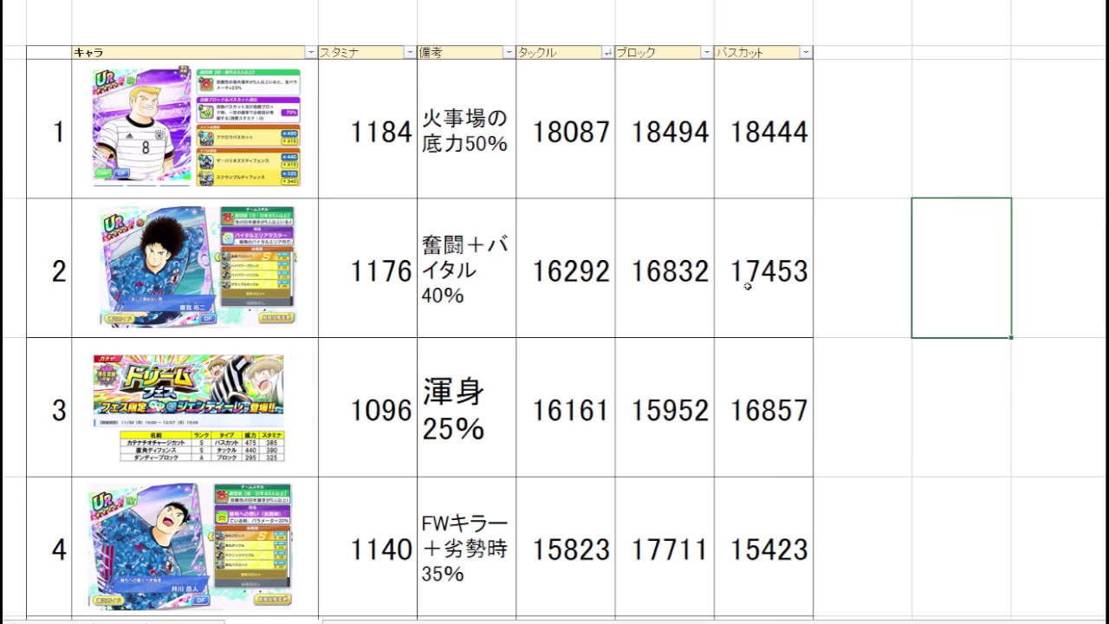
left_click(592, 368)
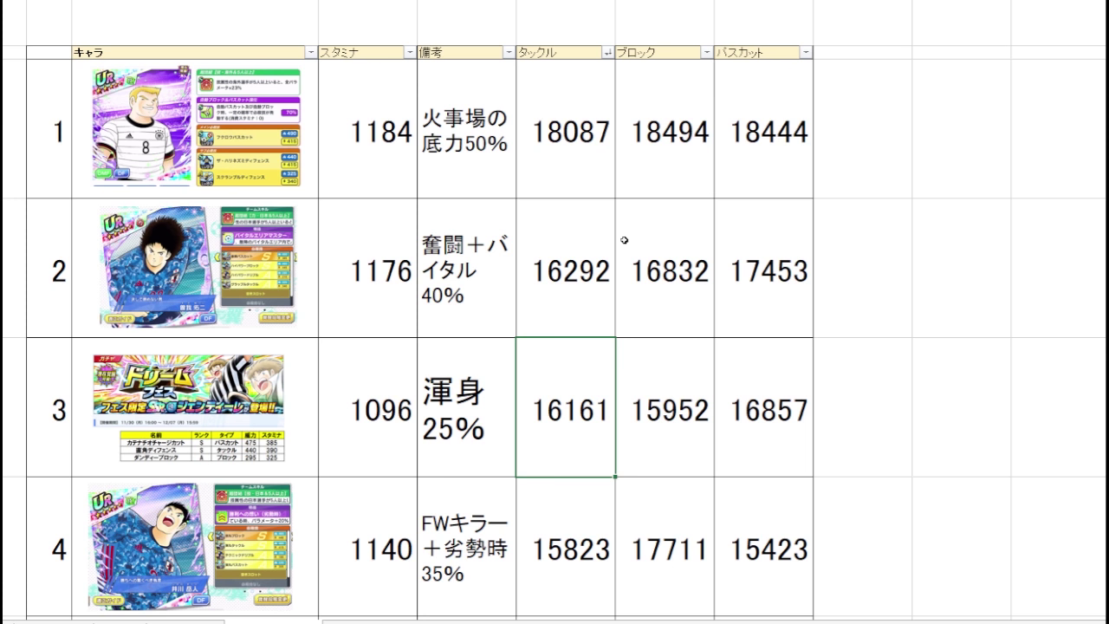
key("Down")
scroll(694, 282, "down", 3)
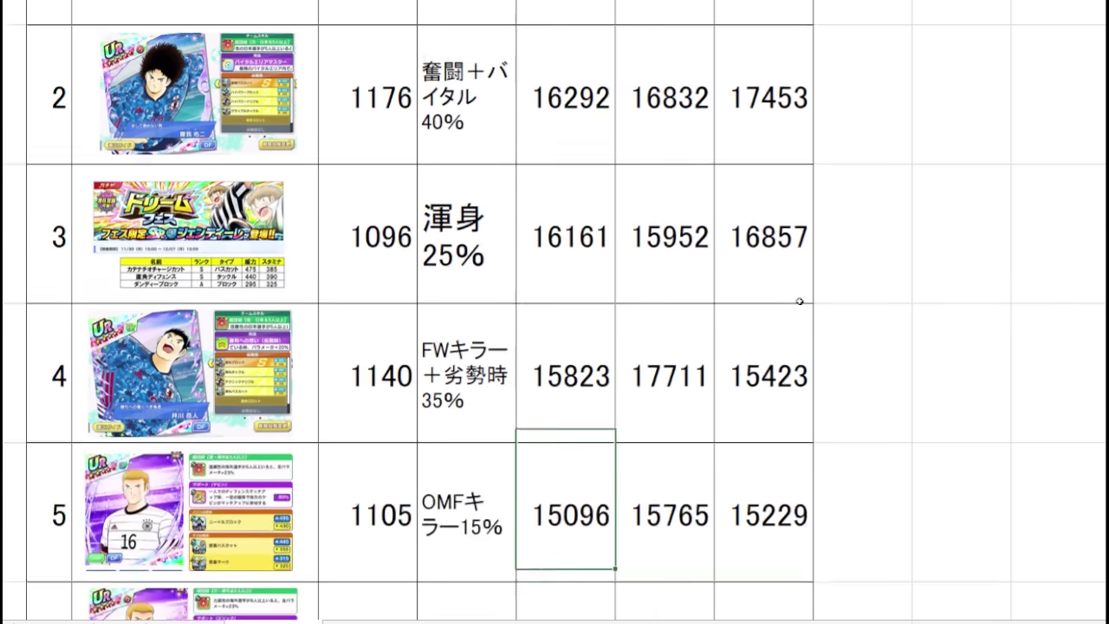
Compare the third entry, the 渾身25% card, with the fourth entry, the FWキラー＋劣勢時35% card, on タックル
left_click_drag(746, 180, 255, 300)
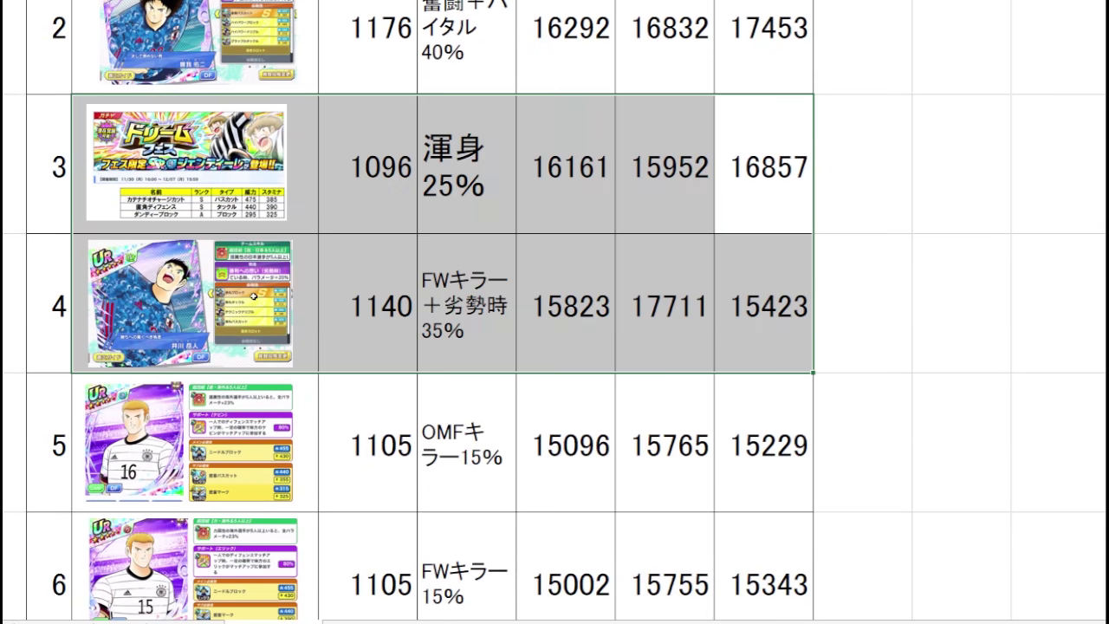
left_click(848, 171)
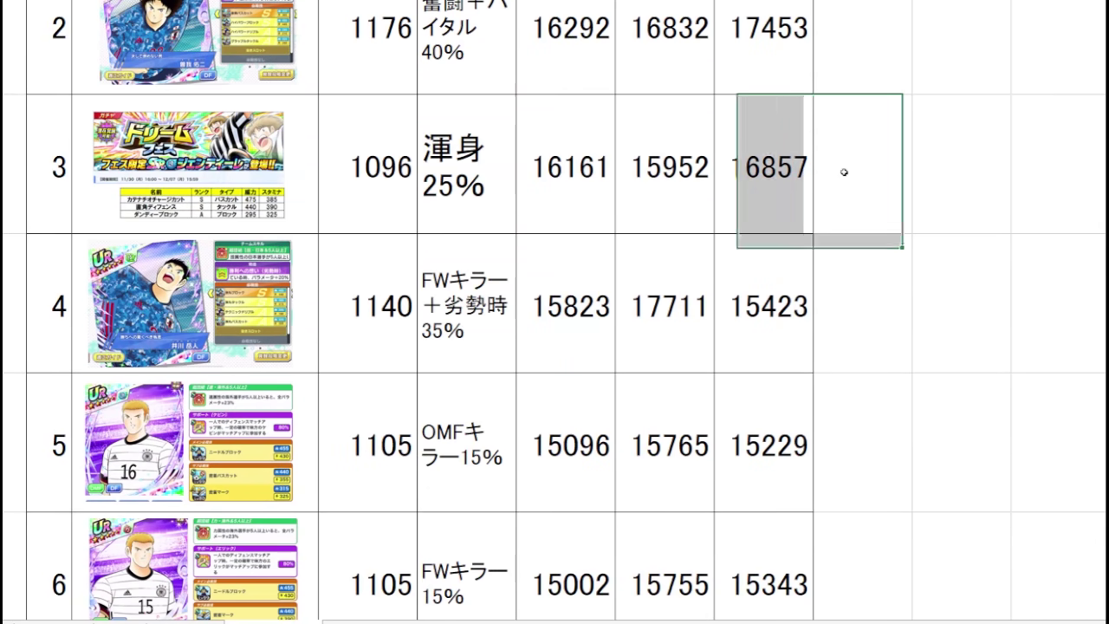
left_click_drag(554, 209, 549, 286)
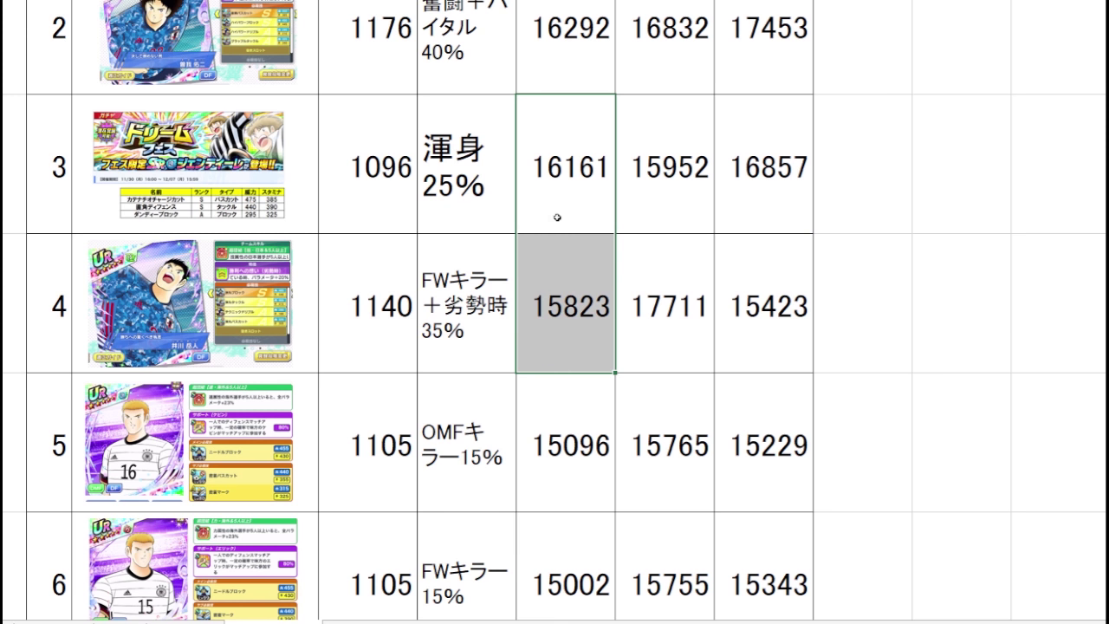
left_click(565, 296)
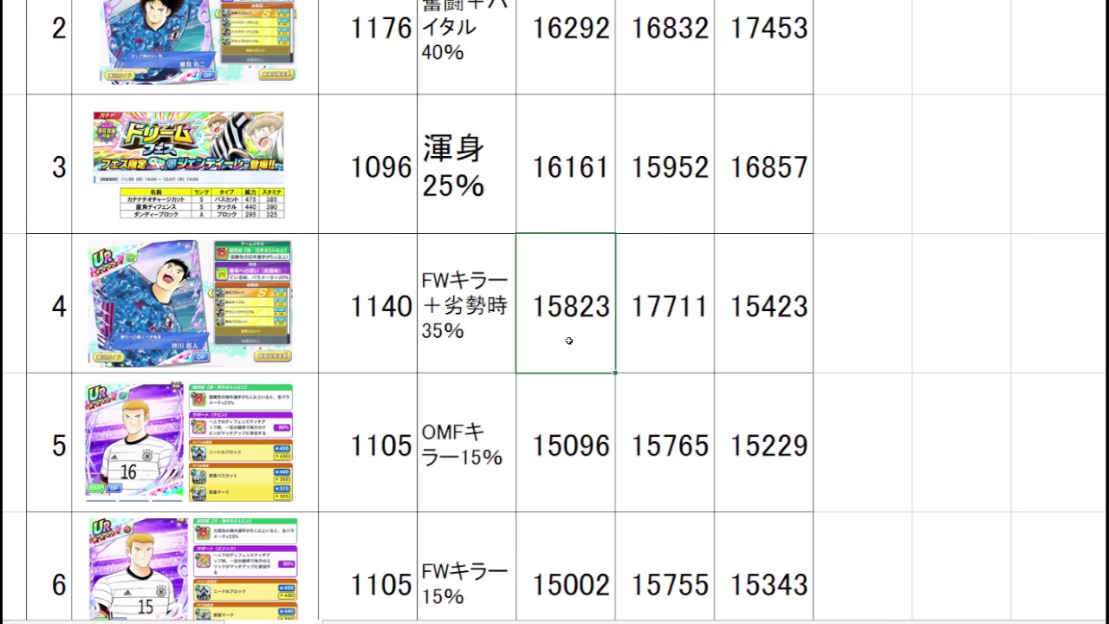
Check the fourth and third entries' タックル values against their card images in the キャラ column
left_click_drag(570, 341, 282, 349)
left_click(586, 290)
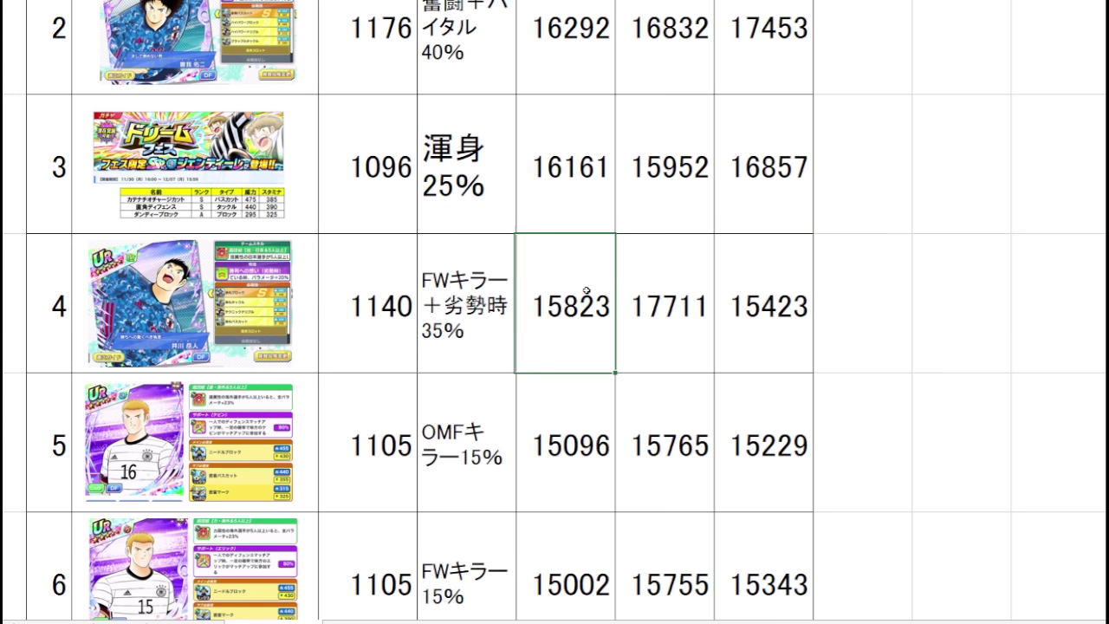
left_click(587, 204)
left_click_drag(586, 208, 272, 212)
left_click(556, 188)
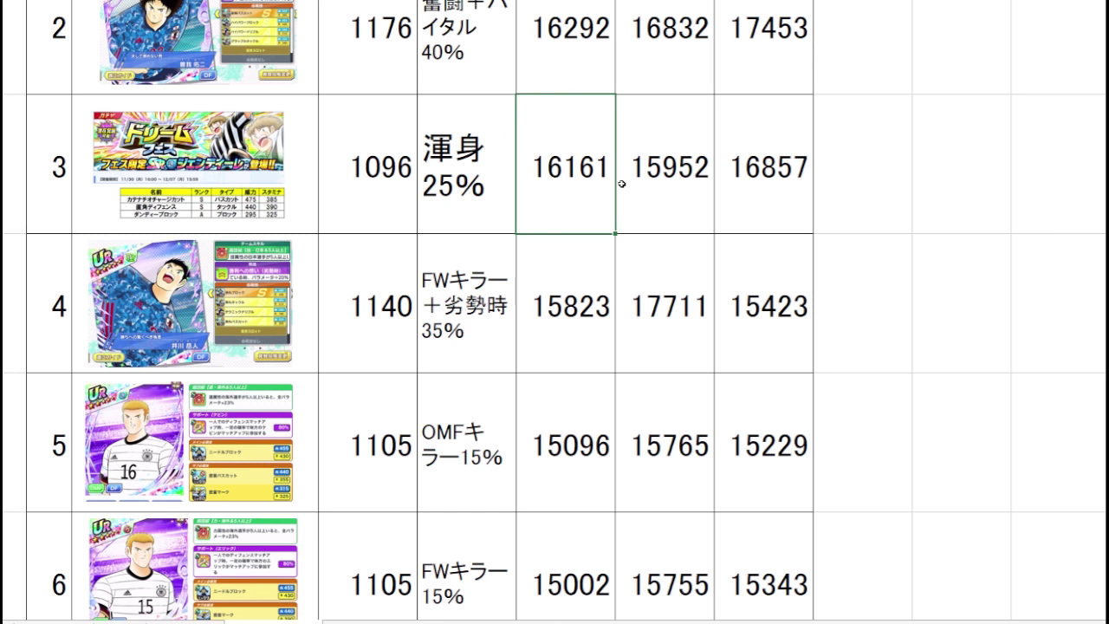
Compare the ブロック values of the third and fourth entries and match the fourth to its card image
left_click_drag(677, 198, 669, 310)
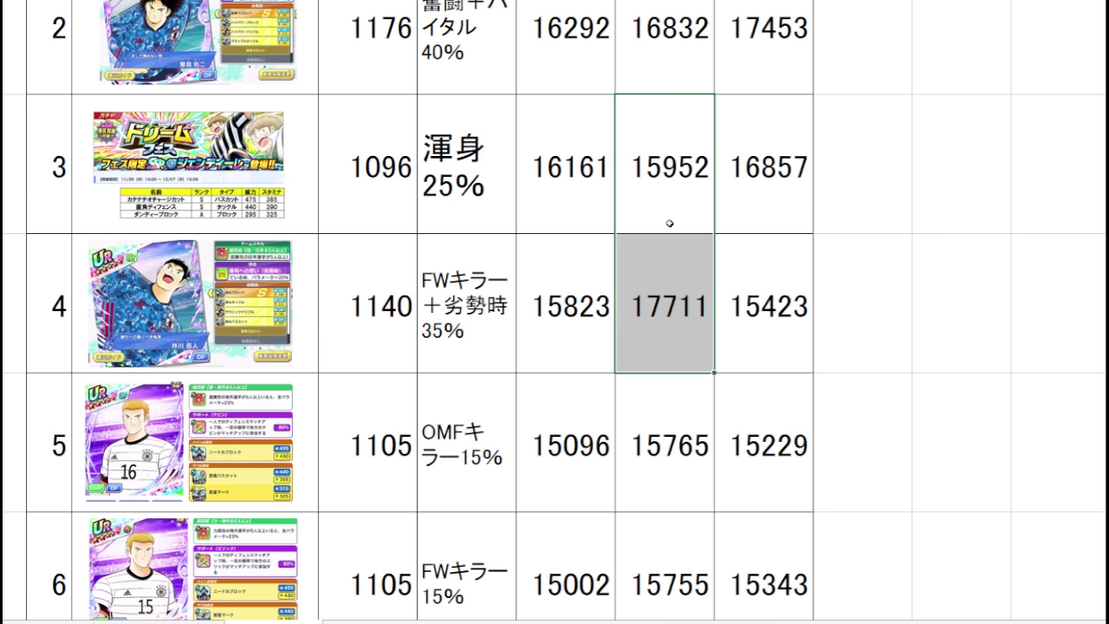
left_click(670, 224)
left_click(662, 337)
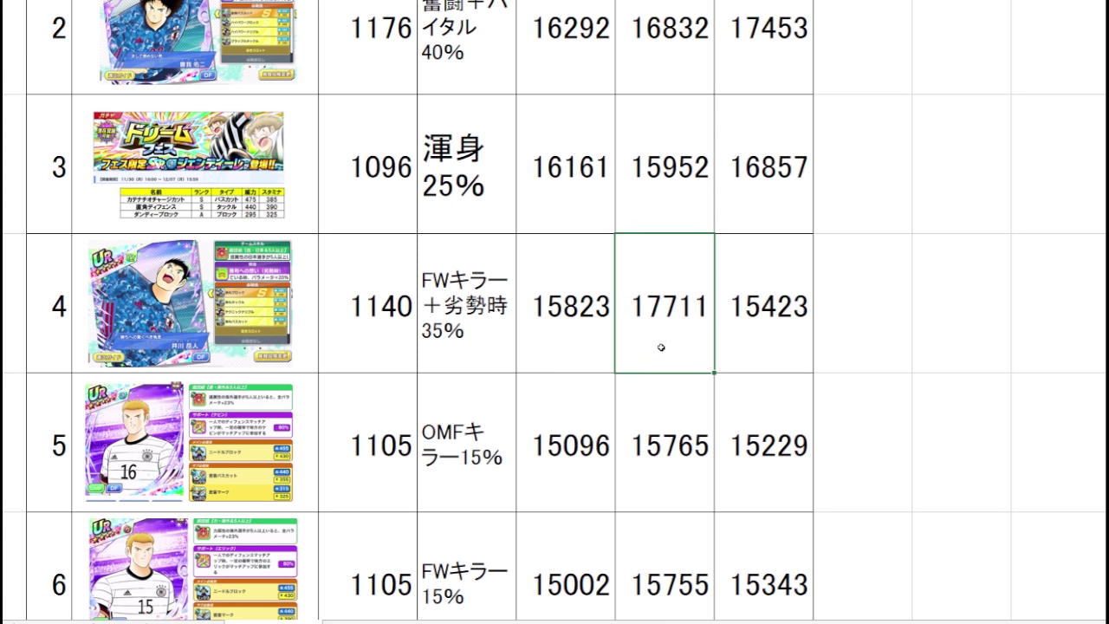
left_click_drag(610, 354, 278, 357)
Check the third entry's パスカット value and compare all three defensive stats of the third and fourth entries
left_click(765, 179)
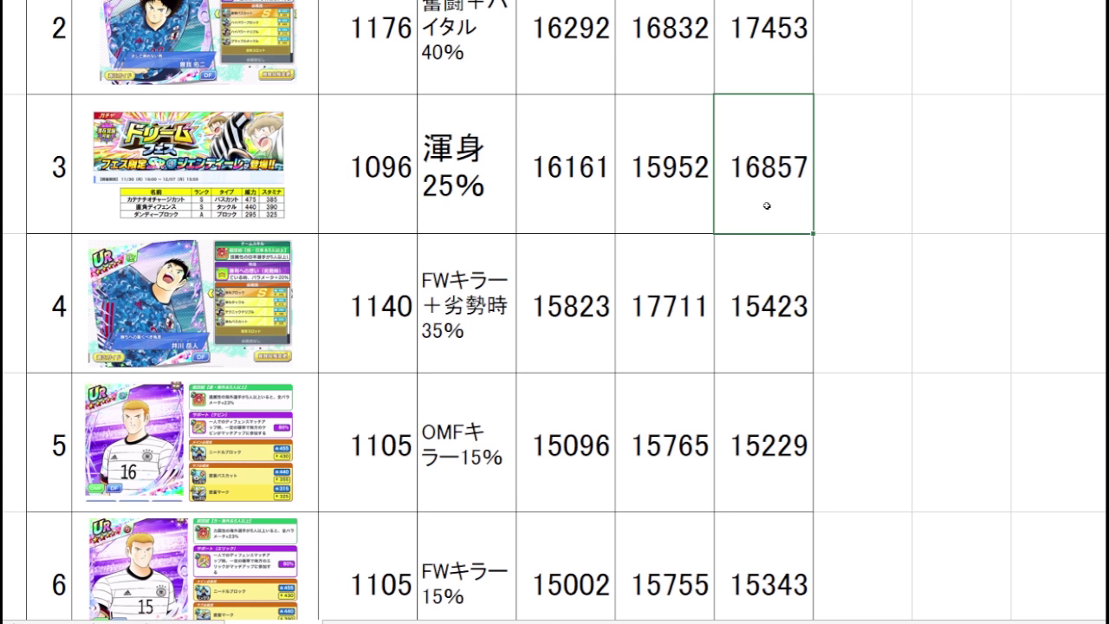
left_click_drag(782, 213, 565, 305)
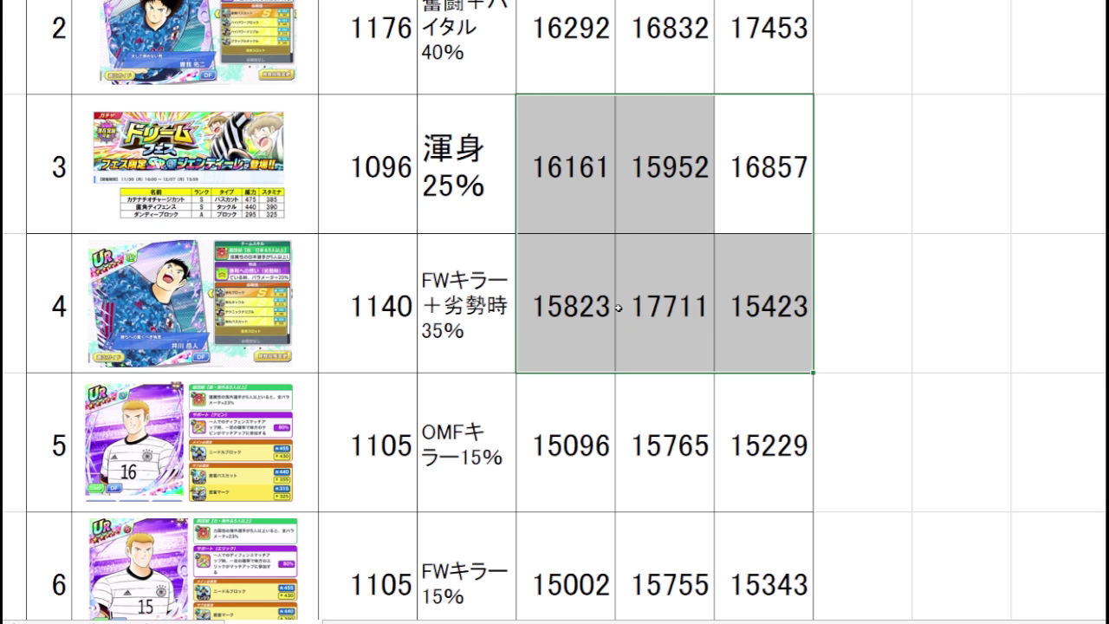
left_click(896, 215)
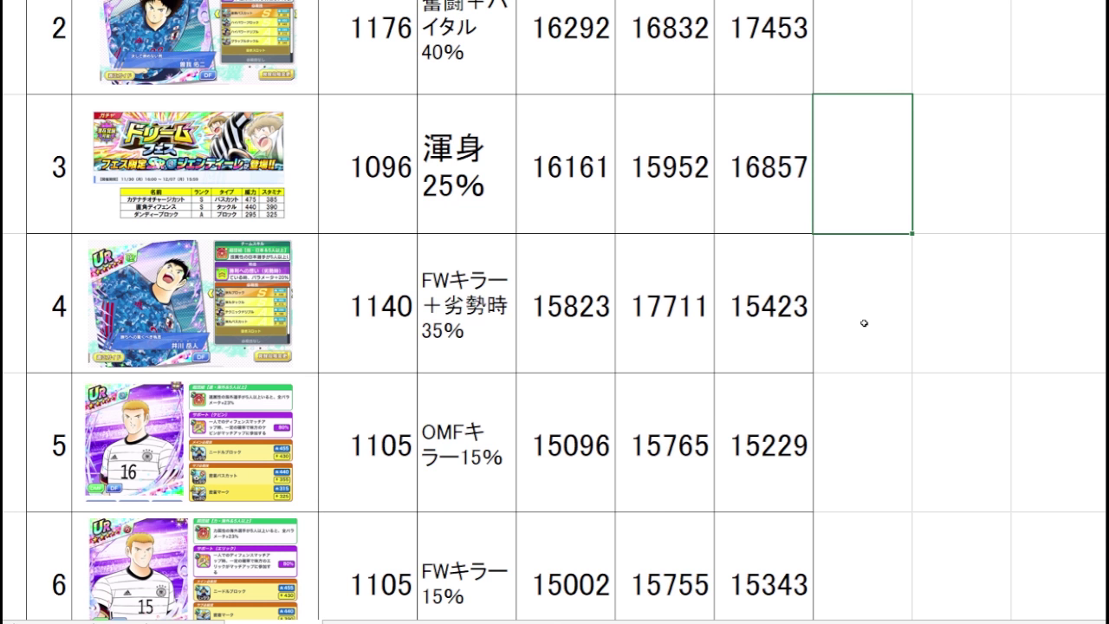
Review the whole row of the fourth entry, the FWキラー＋劣勢時35% card, and its パスカット value
left_click_drag(861, 321, 192, 344)
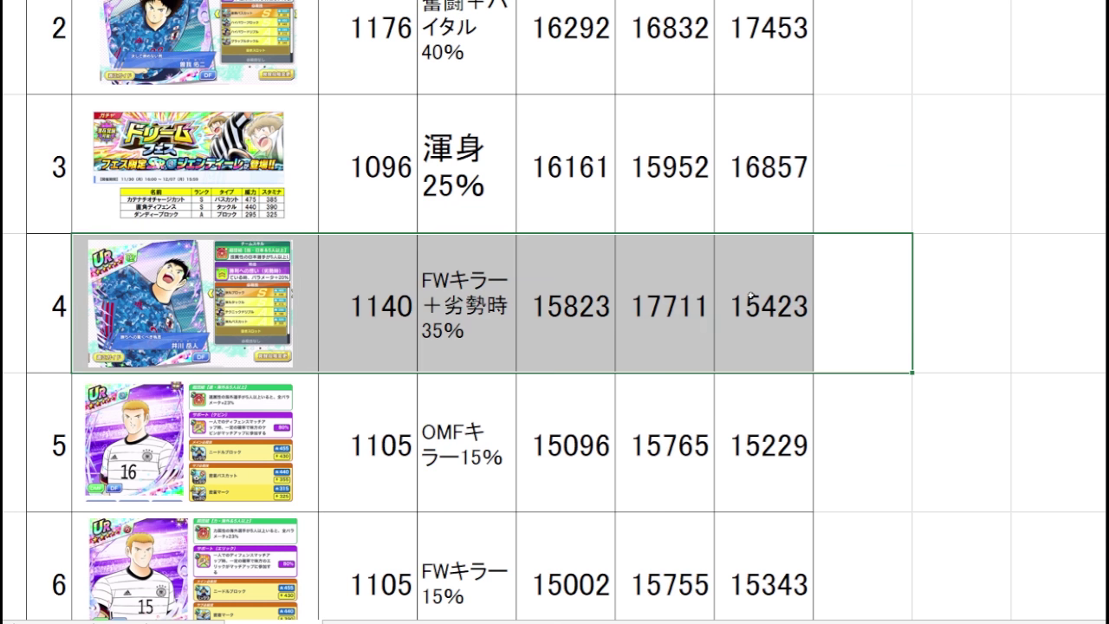
left_click(840, 287)
left_click(802, 268)
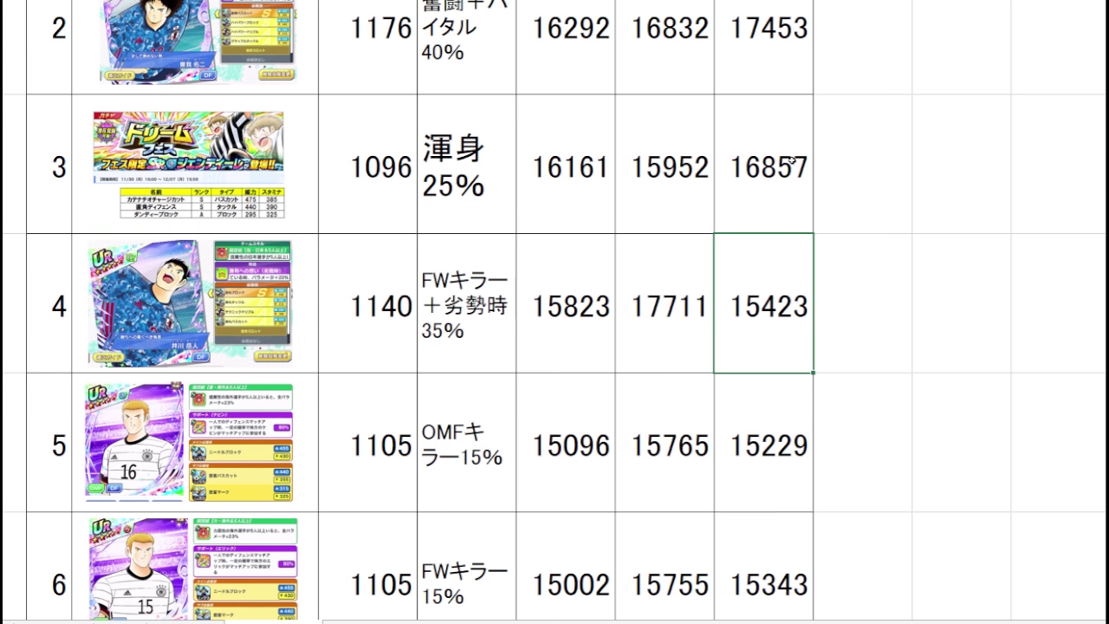
scroll(916, 248, "down", 1)
scroll(928, 136, "up", 1)
Examine the ninth entry, the FWキラー15% card, and its タックル, ブロック and パスカット values
left_click(738, 382)
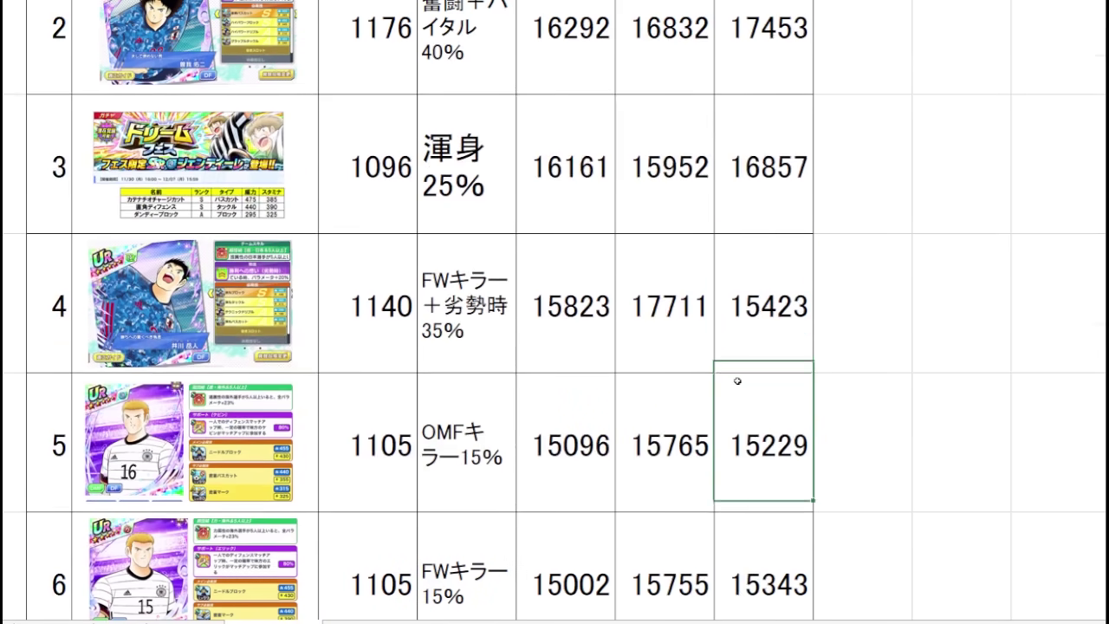
scroll(581, 372, "down", 1)
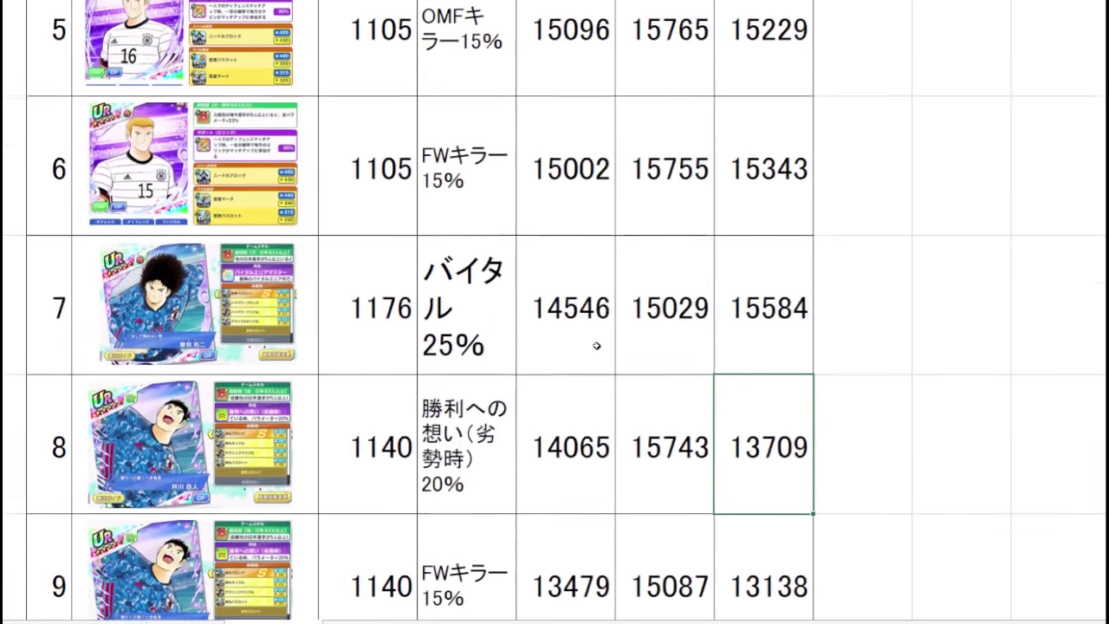
key("Down")
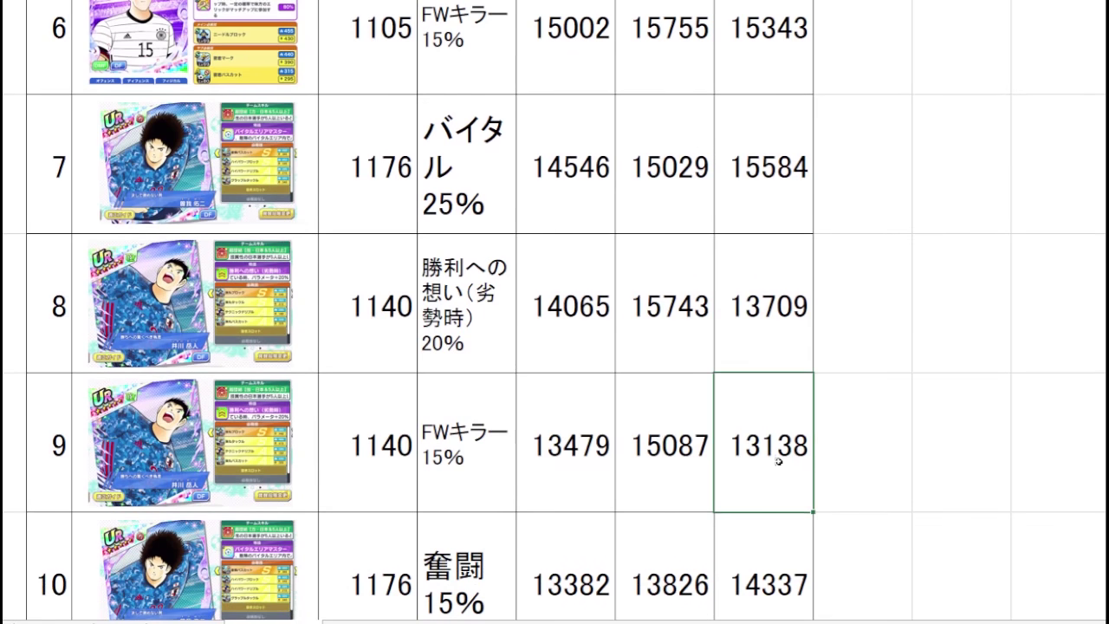
left_click(253, 486, "shift")
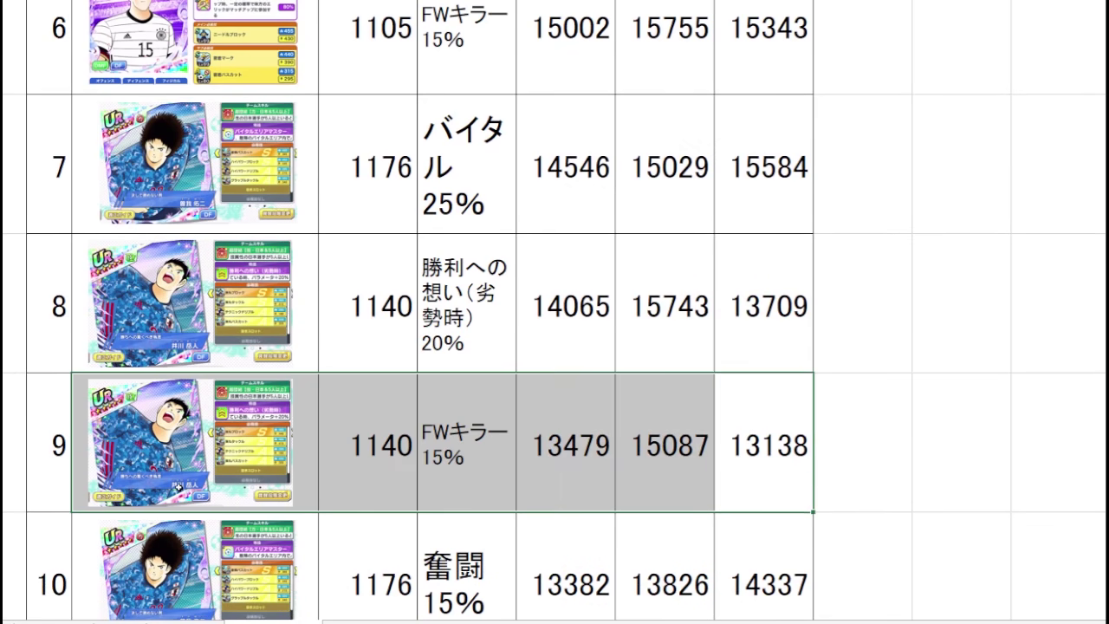
left_click(568, 474)
left_click(660, 456)
left_click(784, 448)
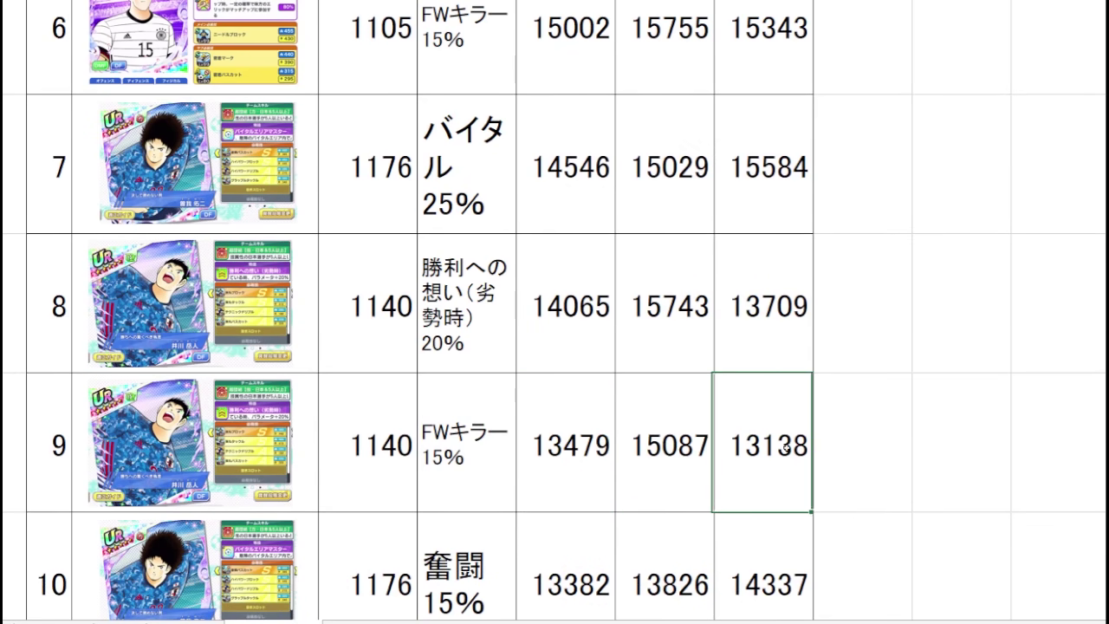
Review the タックル values from the tenth entry back up to the fourth
key("Left")
key("Left")
key("Down")
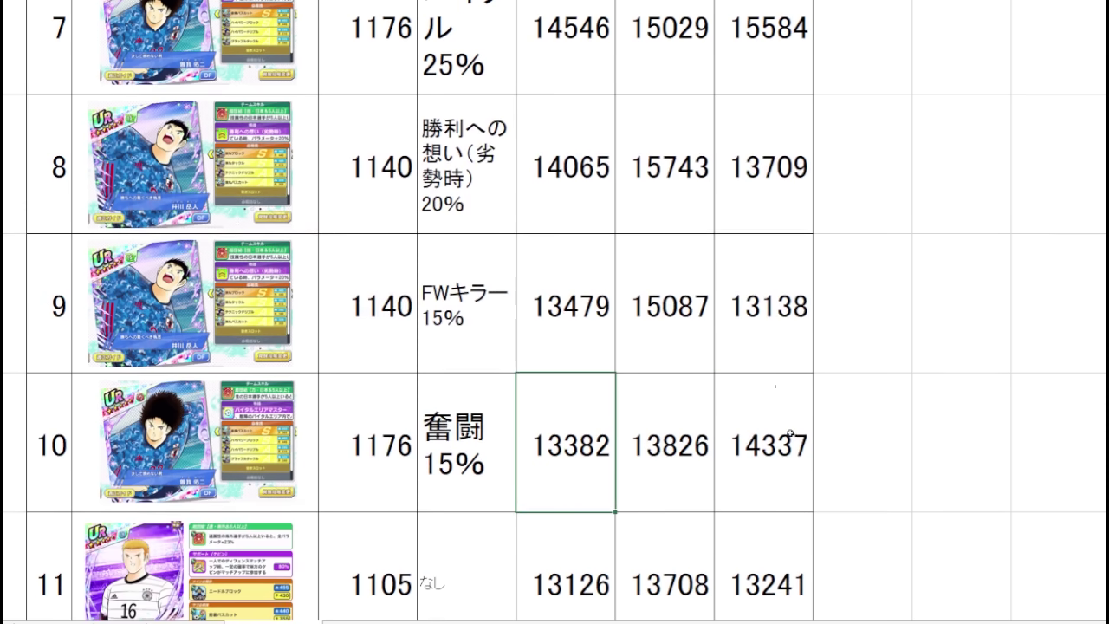
key("Up")
key("Up")
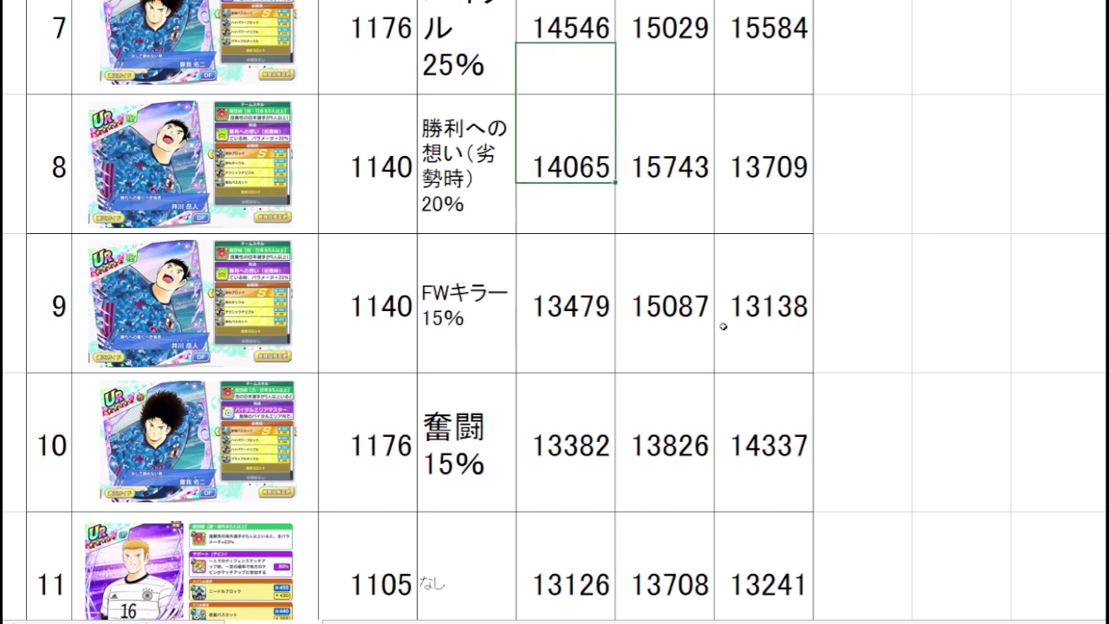
key("Up")
key("Up")
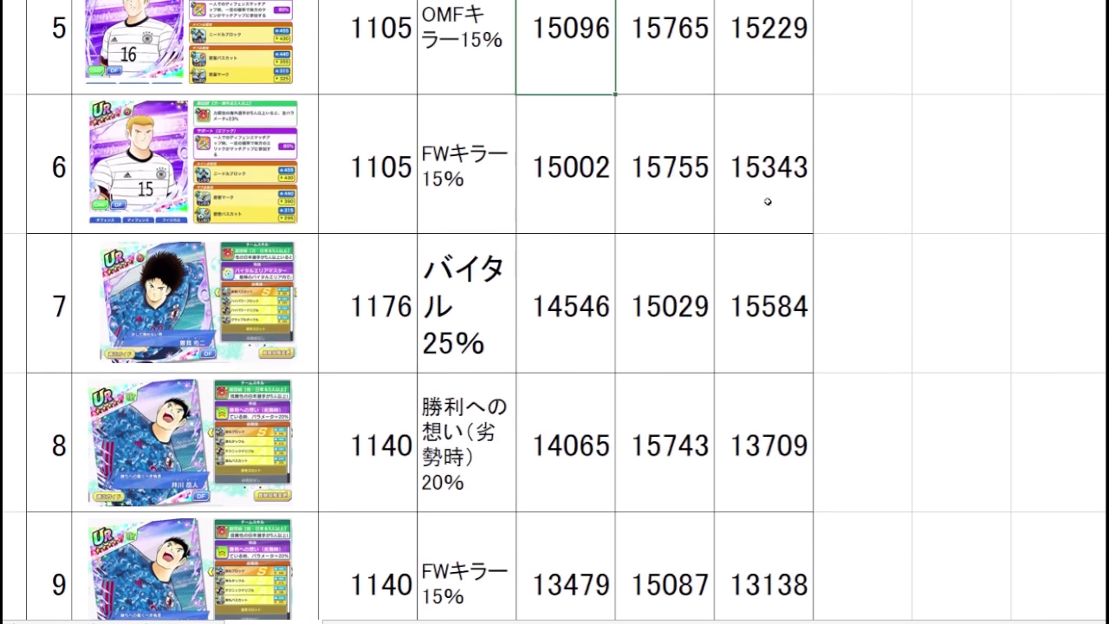
key("Up")
Compare the fifth entry, OMFキラー15%, with the sixth, FWキラー15%, on タックル, ブロック and パスカット
left_click_drag(775, 341, 592, 355)
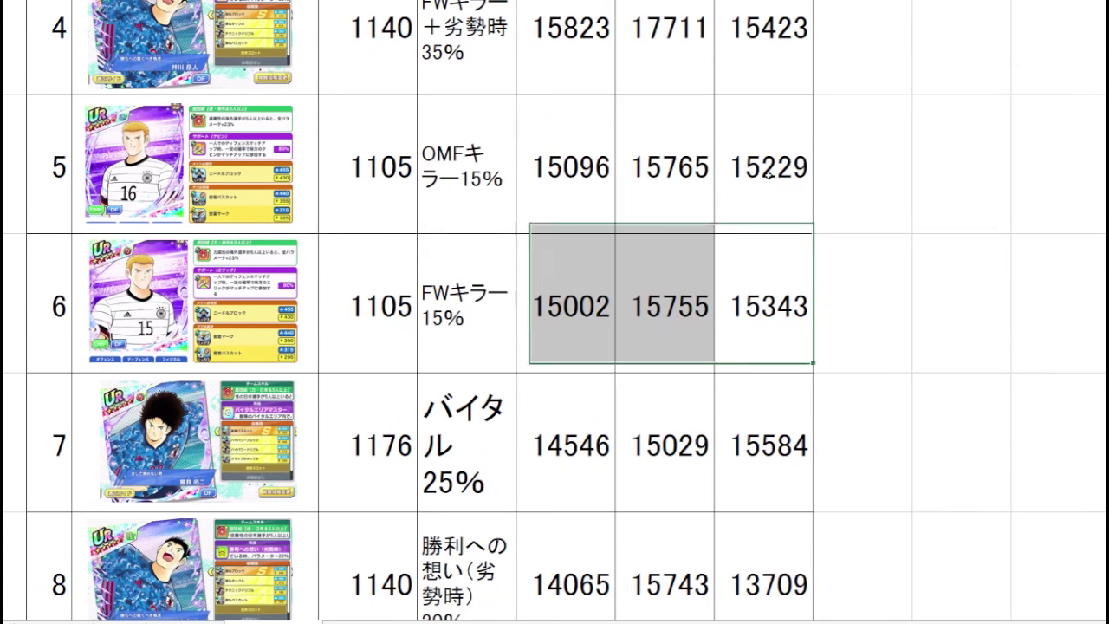
left_click_drag(767, 176, 560, 314)
left_click(565, 314)
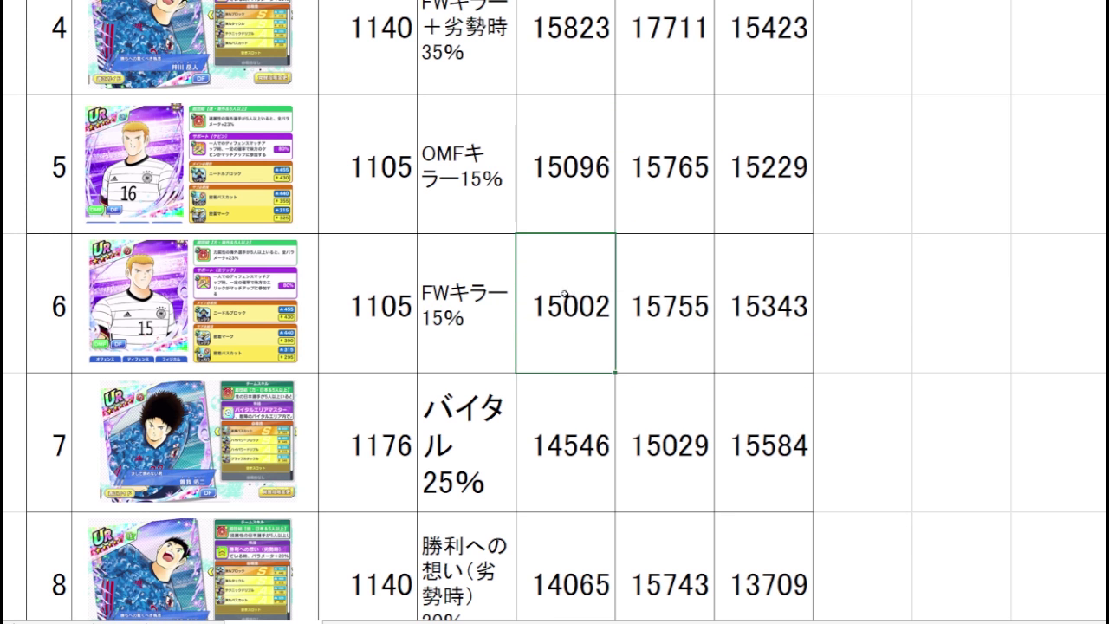
left_click_drag(572, 209, 572, 310)
left_click(573, 301)
left_click(669, 303)
left_click(770, 300)
Recheck the seventh to ninth entries, comparing the ninth entry's タックル, ブロック and パスカット values with those above
left_click(771, 442)
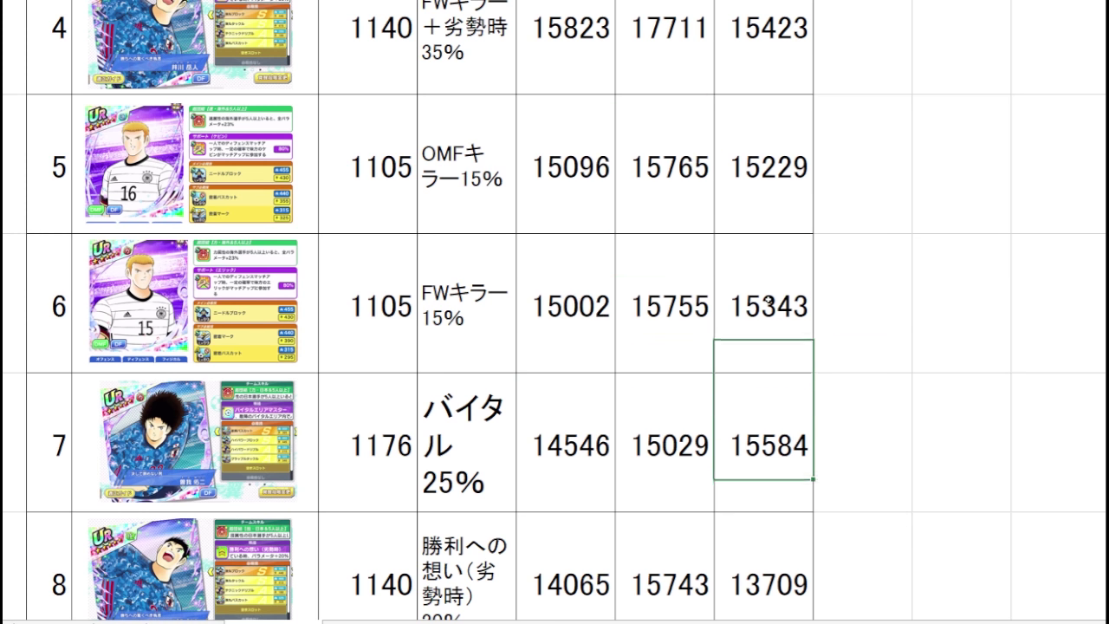
left_click(780, 530)
left_click(790, 530)
left_click_drag(772, 484, 564, 495)
left_click(565, 495)
left_click(656, 483)
left_click(782, 474)
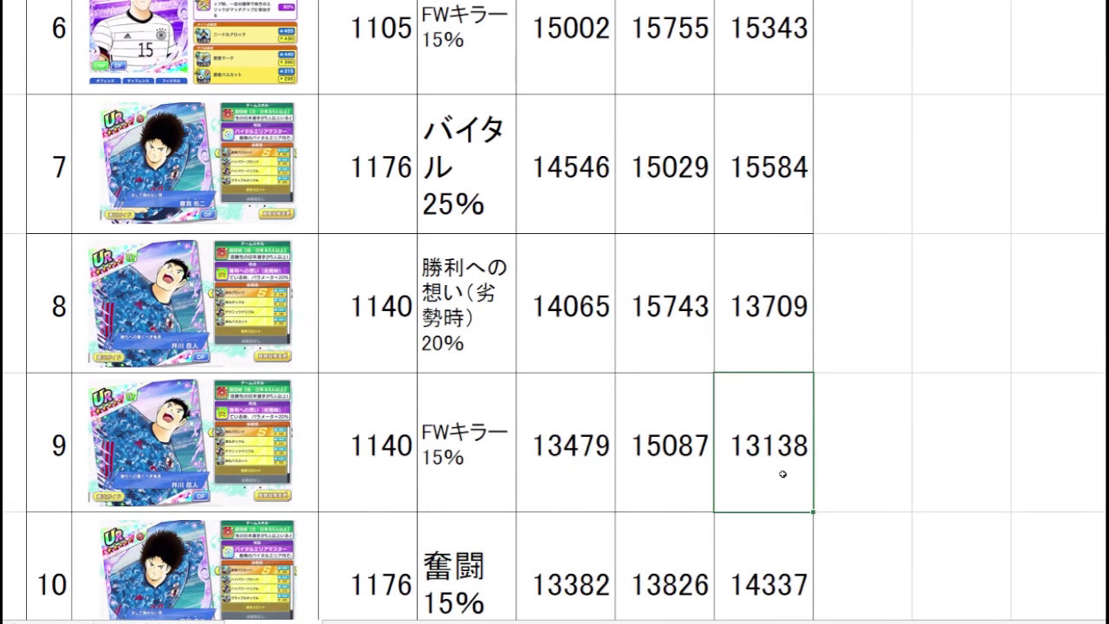
key("Left")
key("Left")
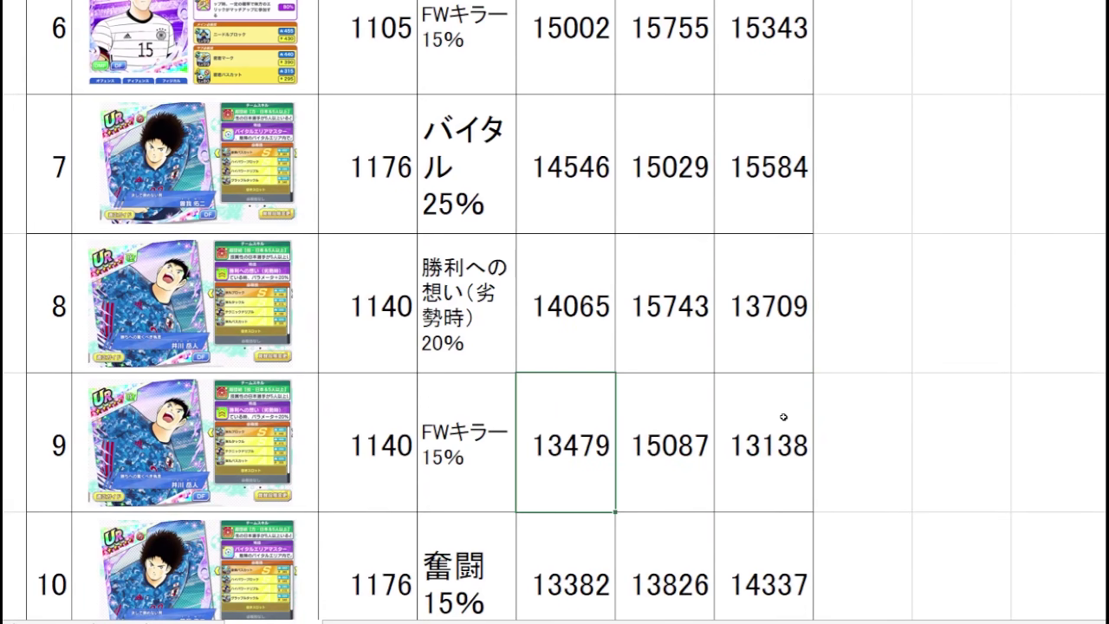
Go back and forth through the タックル values of the middle-ranked entries, ending at the fourth entry
key("Up")
key("Up")
key("Up")
key("Up")
key("Down")
key("Down")
key("Down")
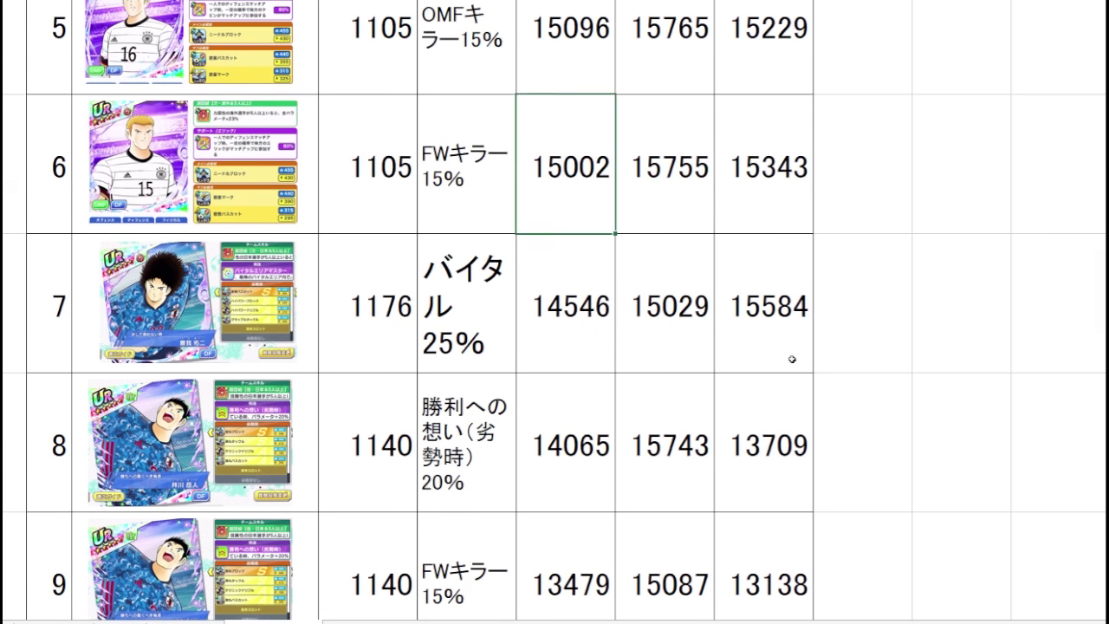
key("Down")
key("Up")
key("Up")
key("Up")
key("Up")
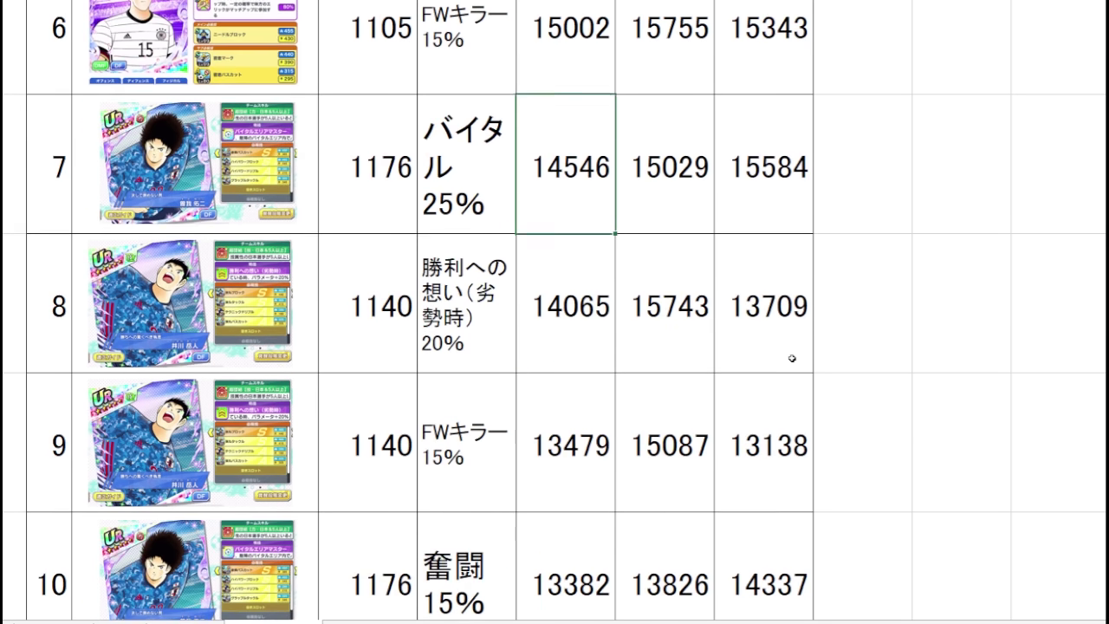
scroll(791, 346, "up", 1)
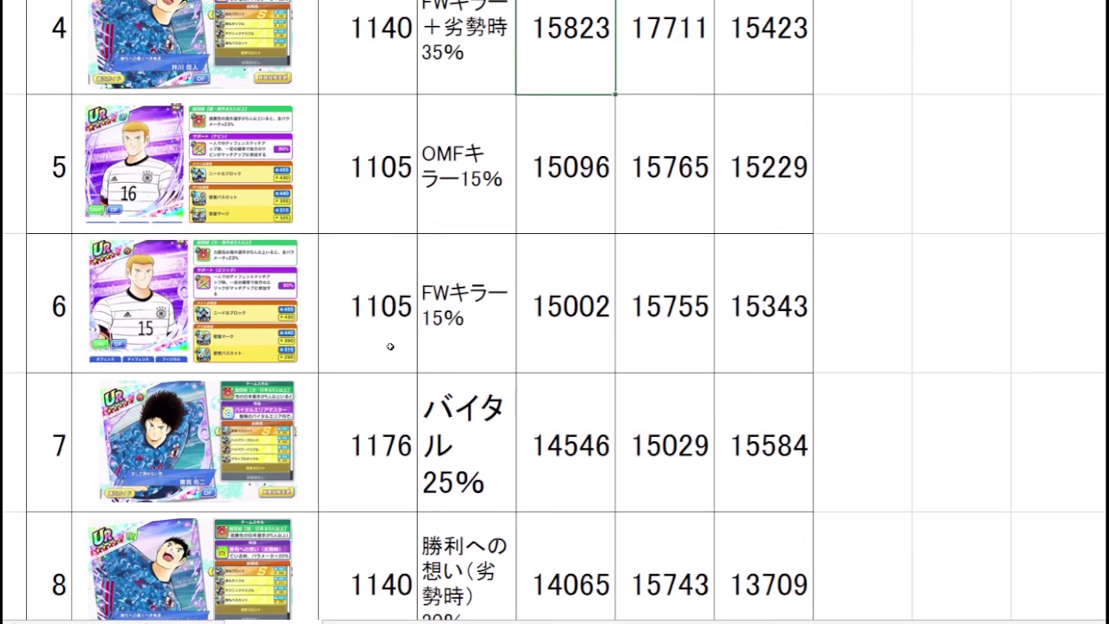
Compare the sixth entry's タックル and パスカット values with the eighth entry's three defensive values
left_click_drag(391, 346, 735, 340)
left_click(735, 339)
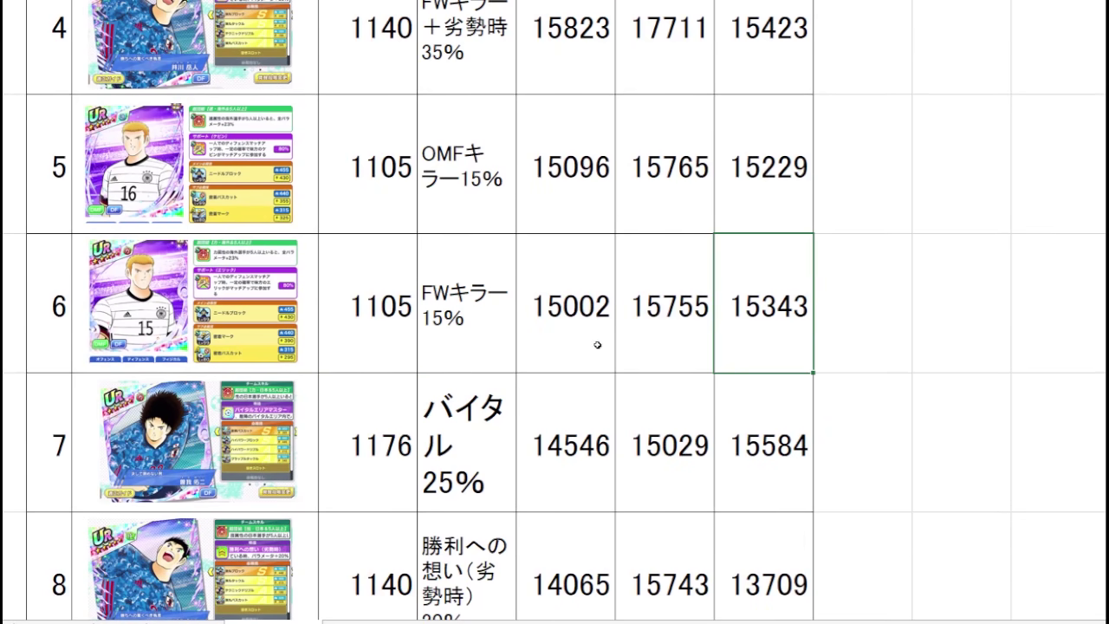
left_click(553, 347)
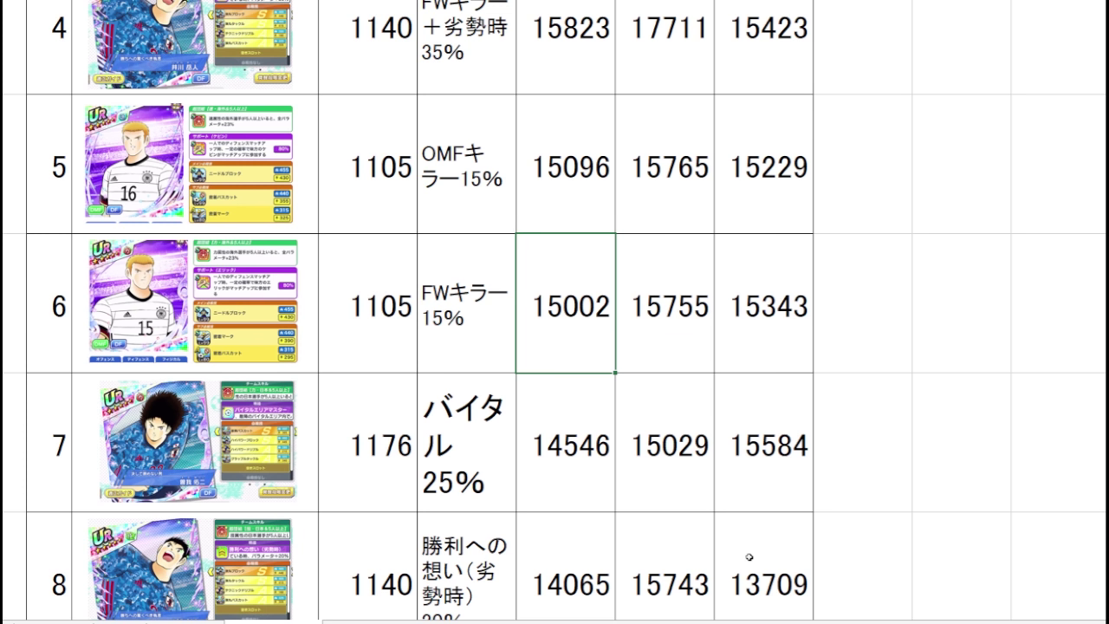
left_click_drag(750, 557, 527, 595)
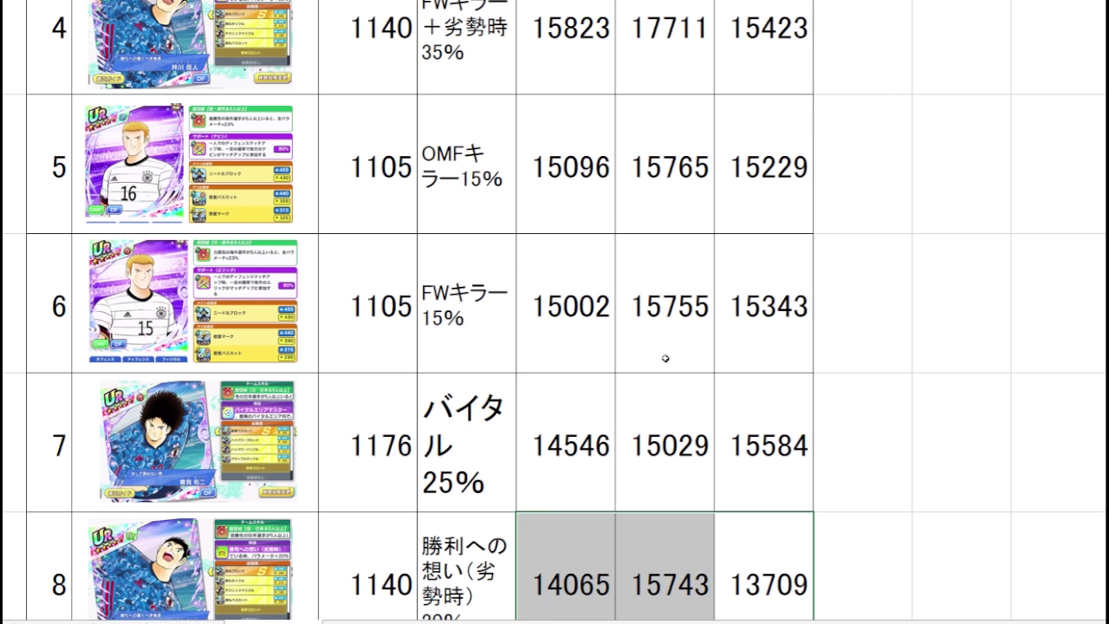
key("Down")
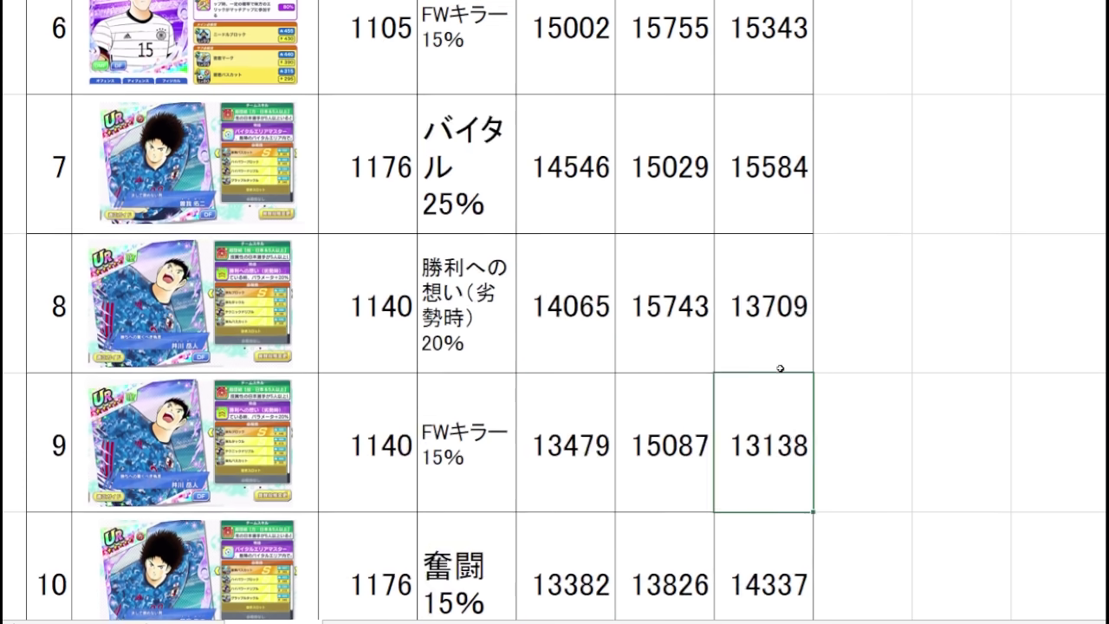
Review the パスカット values between the fifth and eighth entries
key("Up")
key("Up")
key("Up")
scroll(765, 356, "up", 1)
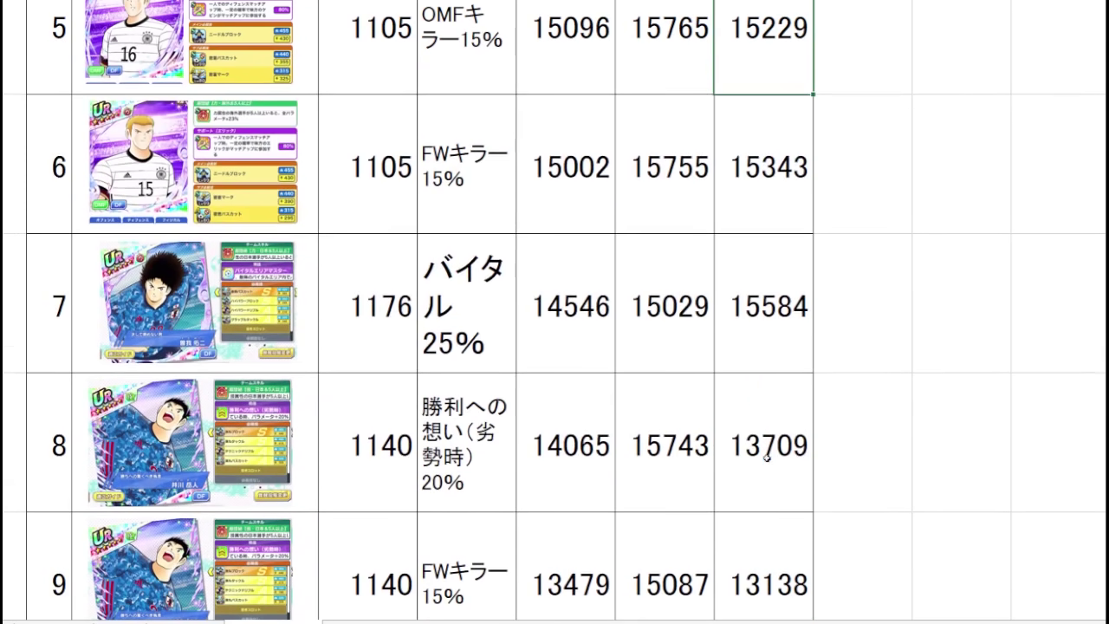
key("Down")
key("Down")
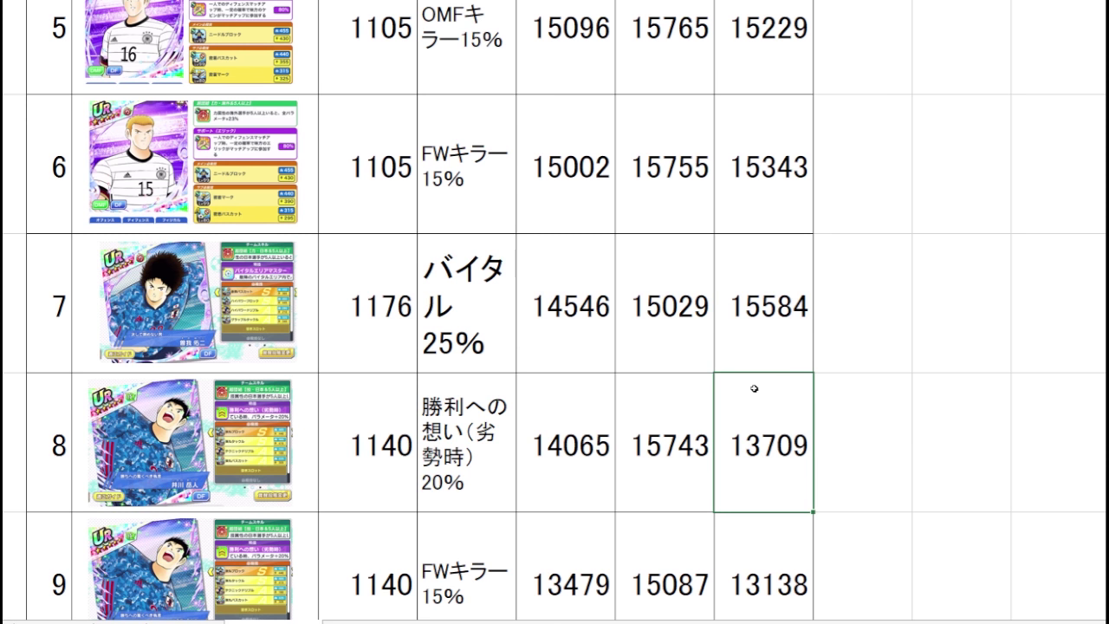
Go back up the ranking and examine the fifth and sixth entries' skill bonuses, タックル, ブロック and パスカット values together
key("Up")
key("Up")
key("Up")
key("Up")
scroll(864, 385, "up", 1)
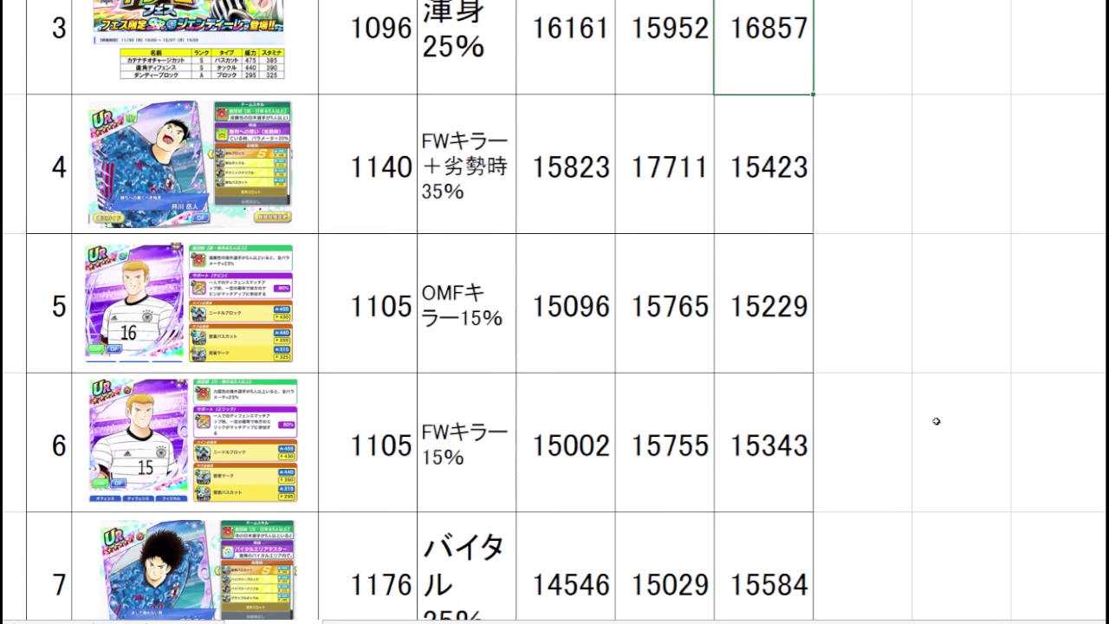
left_click_drag(765, 335, 515, 445)
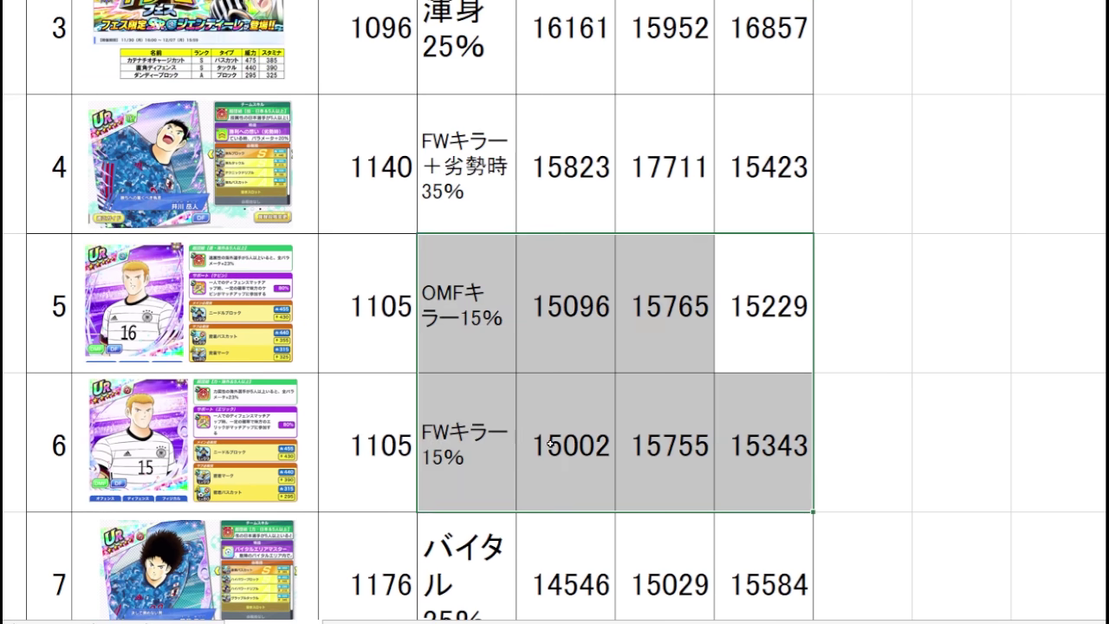
left_click(550, 444)
Compare the seventh entry, バイタル25%, with the ninth entry, FWキラー15%, on タックル, ブロック and パスカット
key("Down")
key("Down")
key("Down")
scroll(668, 278, "down", 1)
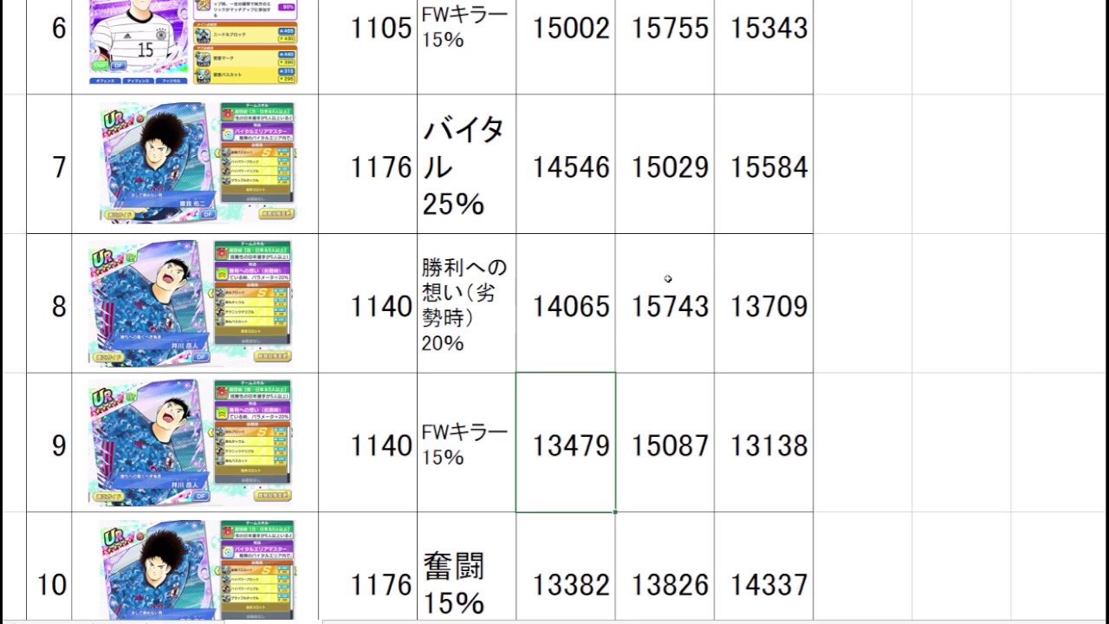
scroll(665, 278, "down", 1)
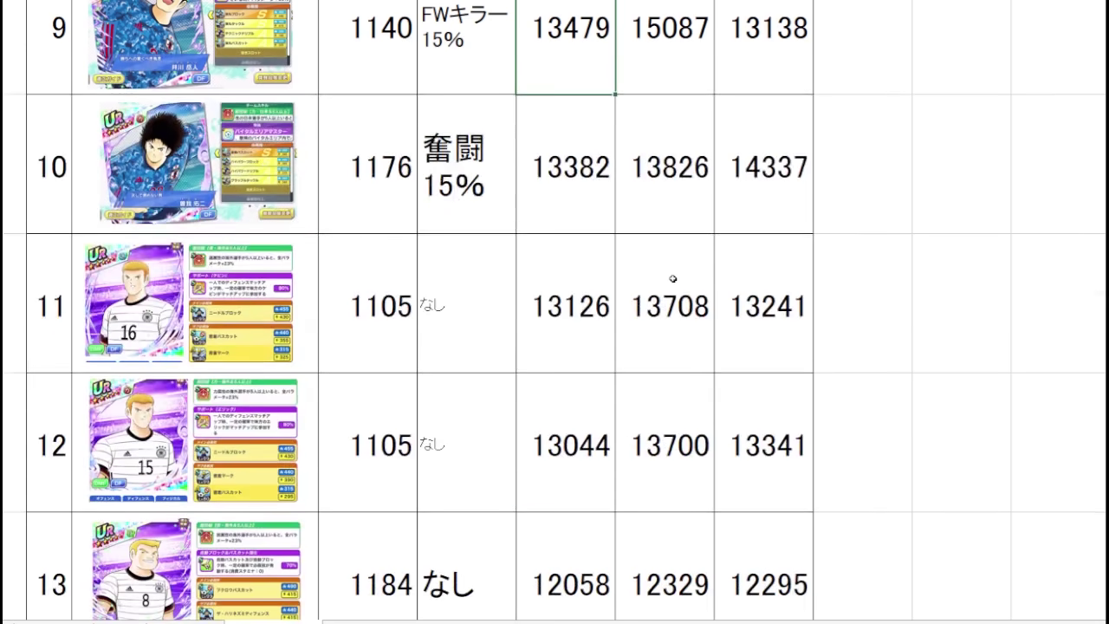
scroll(663, 278, "up", 1)
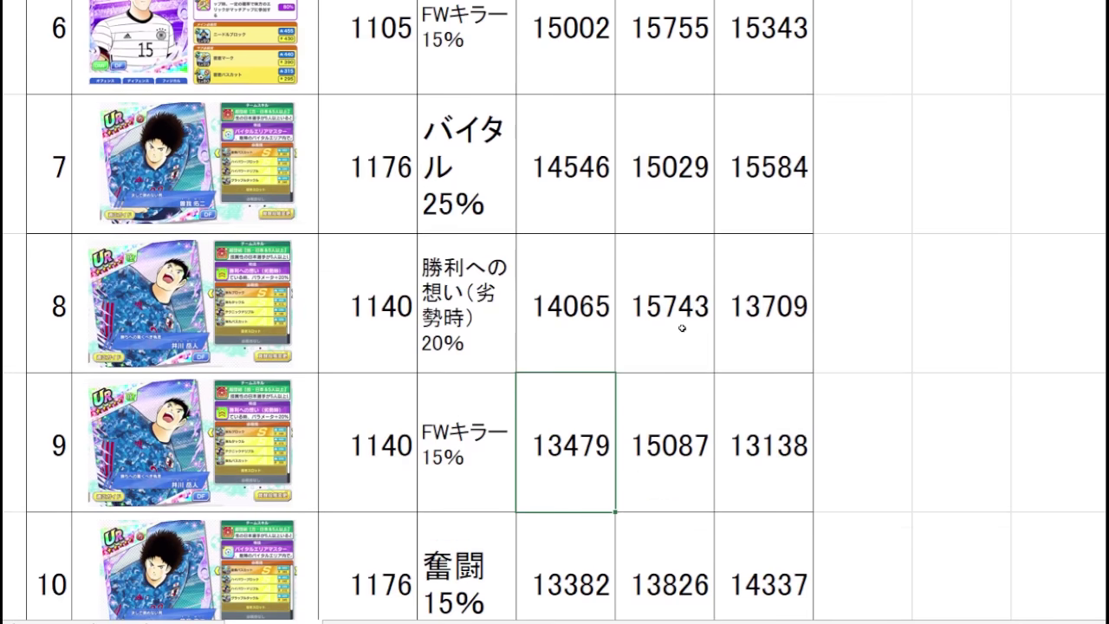
left_click_drag(740, 198, 539, 209)
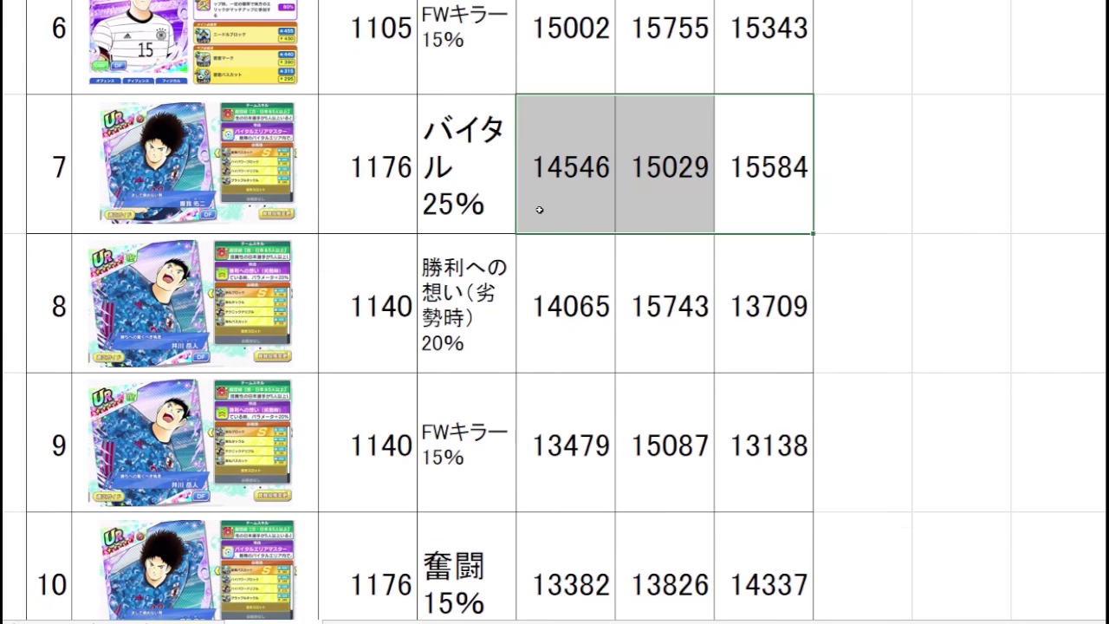
left_click_drag(743, 441, 555, 443, "ctrl")
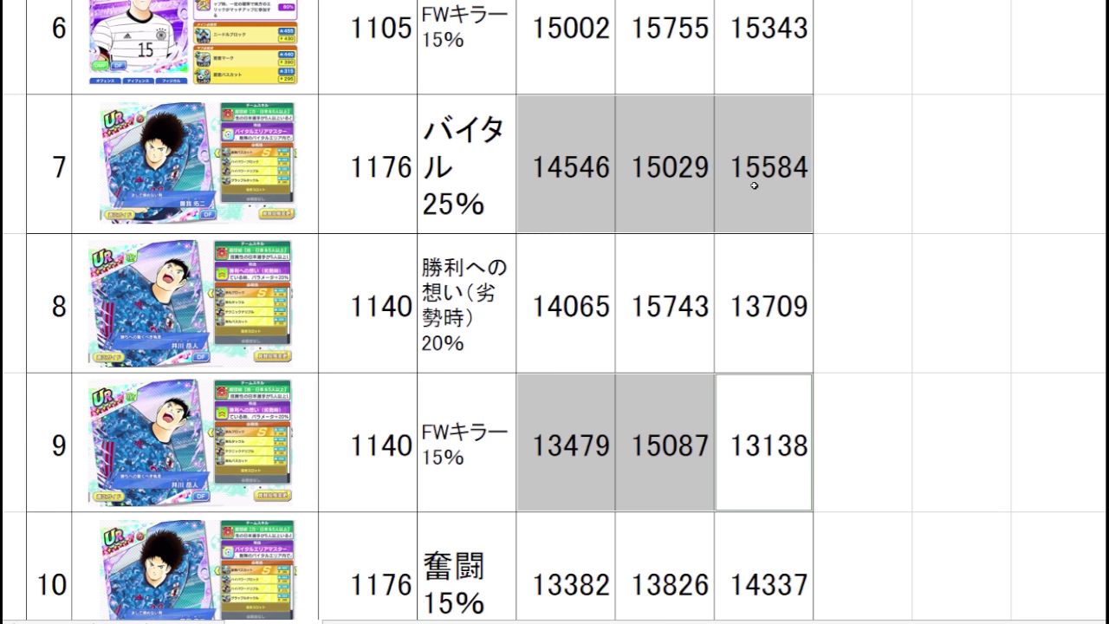
Examine the seventh and eighth entries together, focusing on the seventh entry's タックル, ブロック and パスカット values
left_click_drag(754, 184, 512, 320)
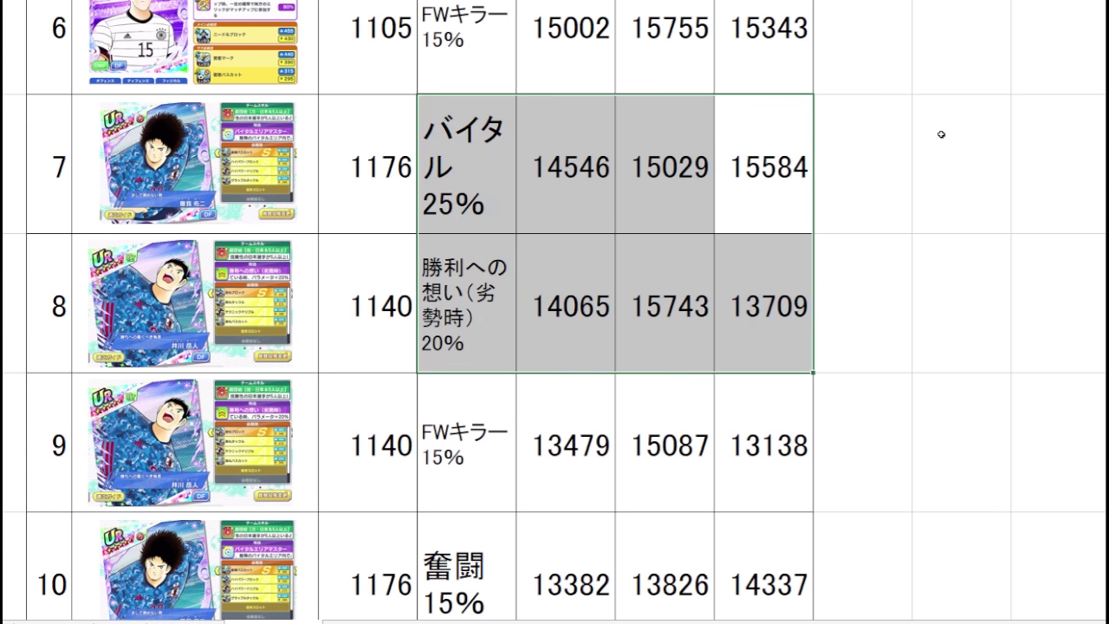
left_click(953, 161)
left_click(769, 220)
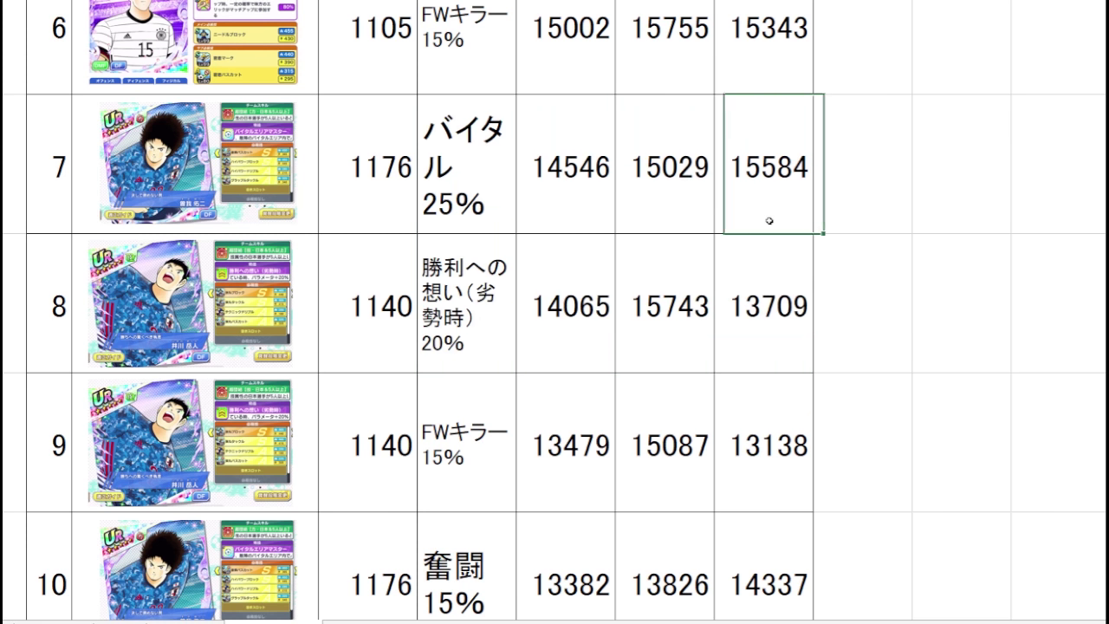
left_click_drag(769, 220, 579, 230)
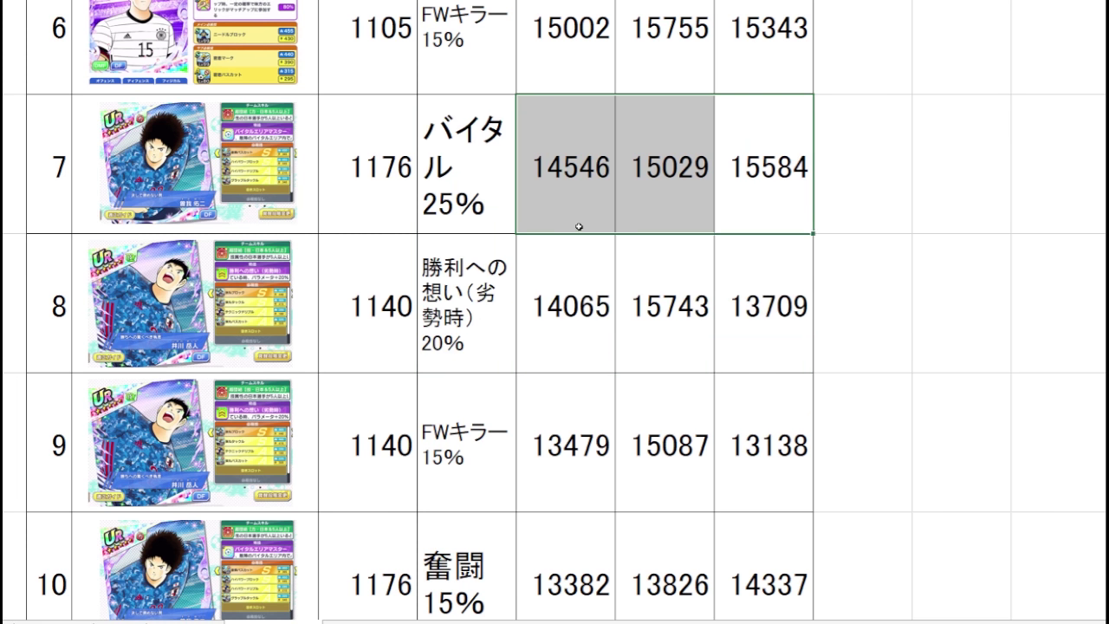
left_click(578, 227)
left_click(661, 206)
left_click(786, 204)
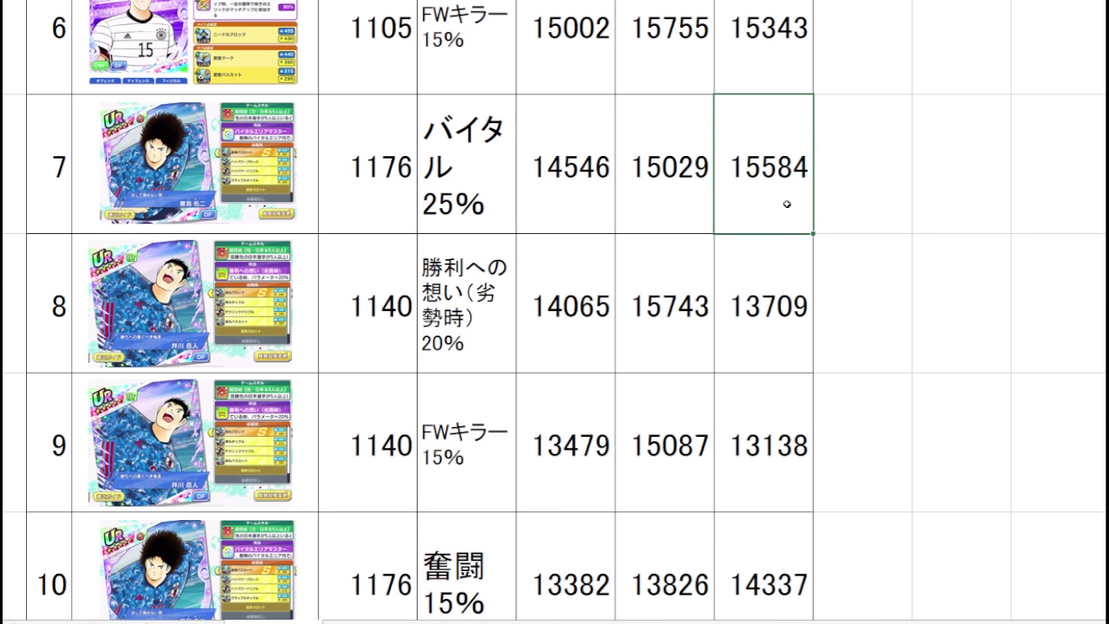
left_click_drag(773, 208, 584, 215)
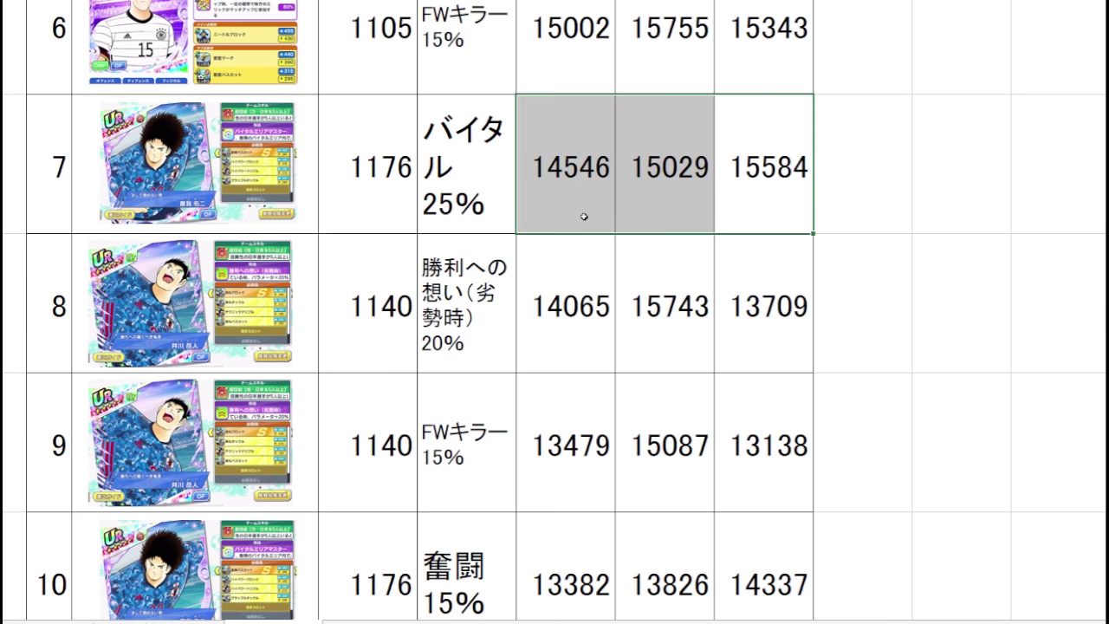
Compare the seventh entry, バイタル25%, with the eighth entry, 勝利への想い(劣勢時)20%, stat by stat, especially on タックル and ブロック
left_click(591, 300)
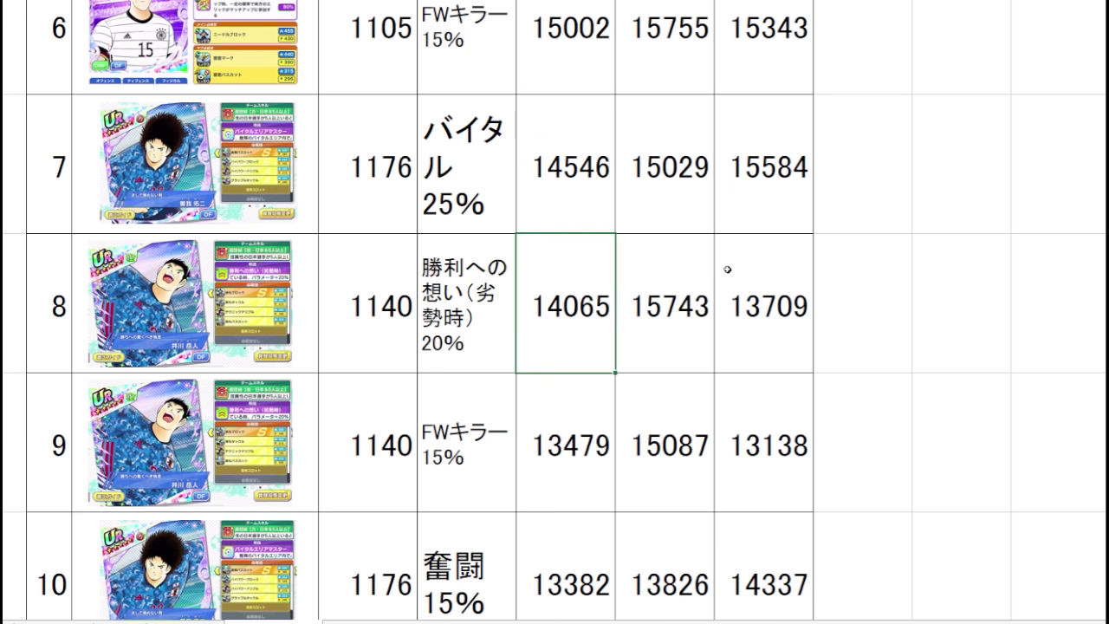
left_click(739, 203)
left_click(691, 205)
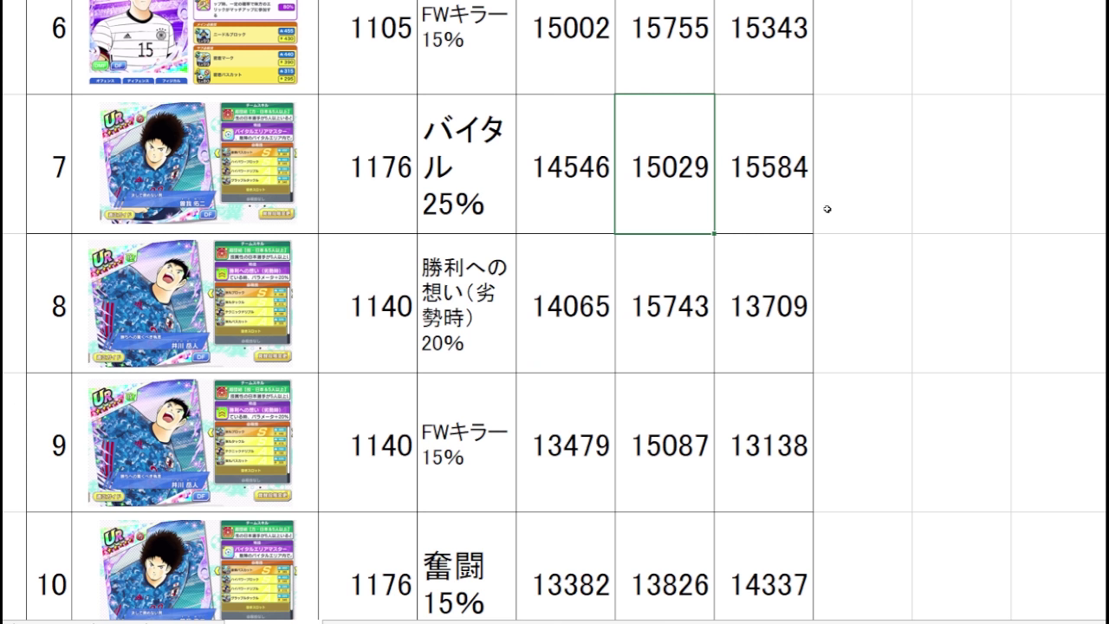
left_click(871, 207)
left_click_drag(673, 220, 673, 282)
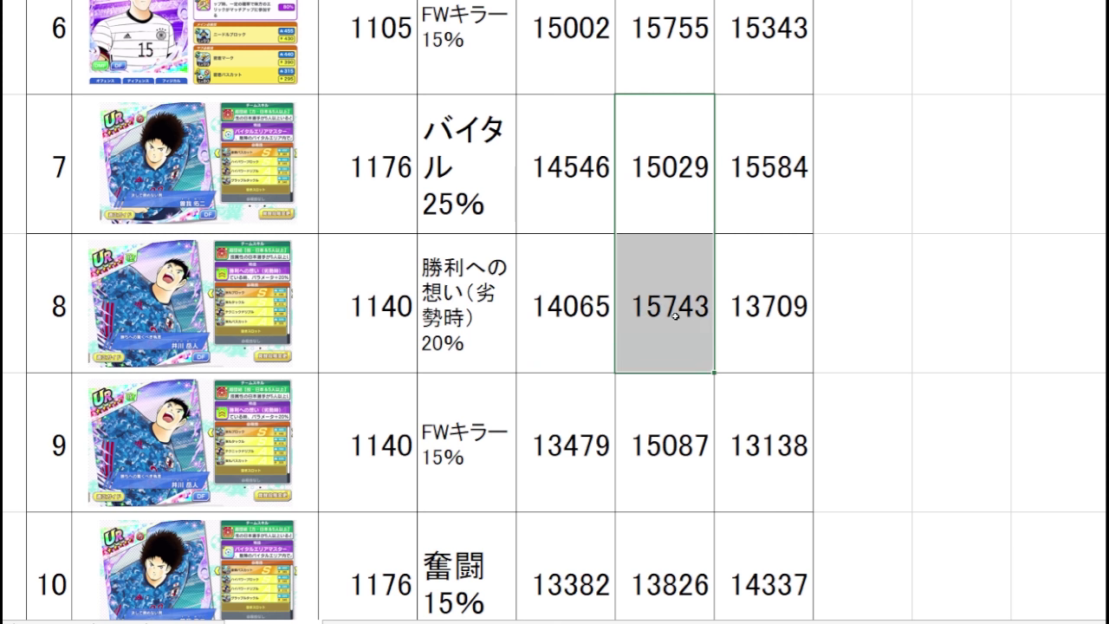
left_click(676, 316)
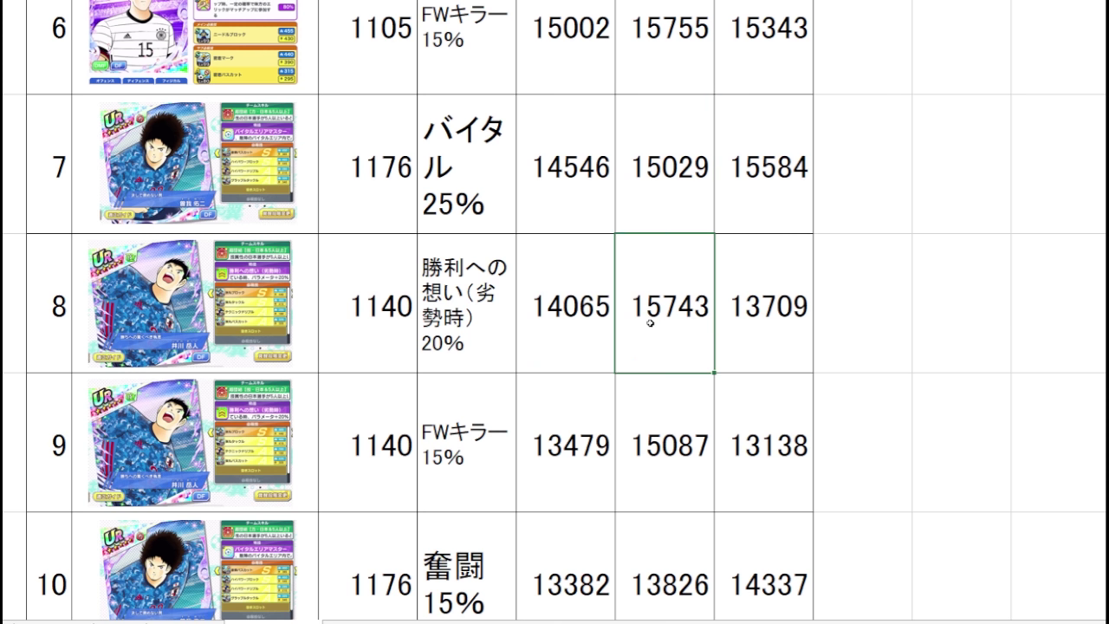
left_click(765, 199)
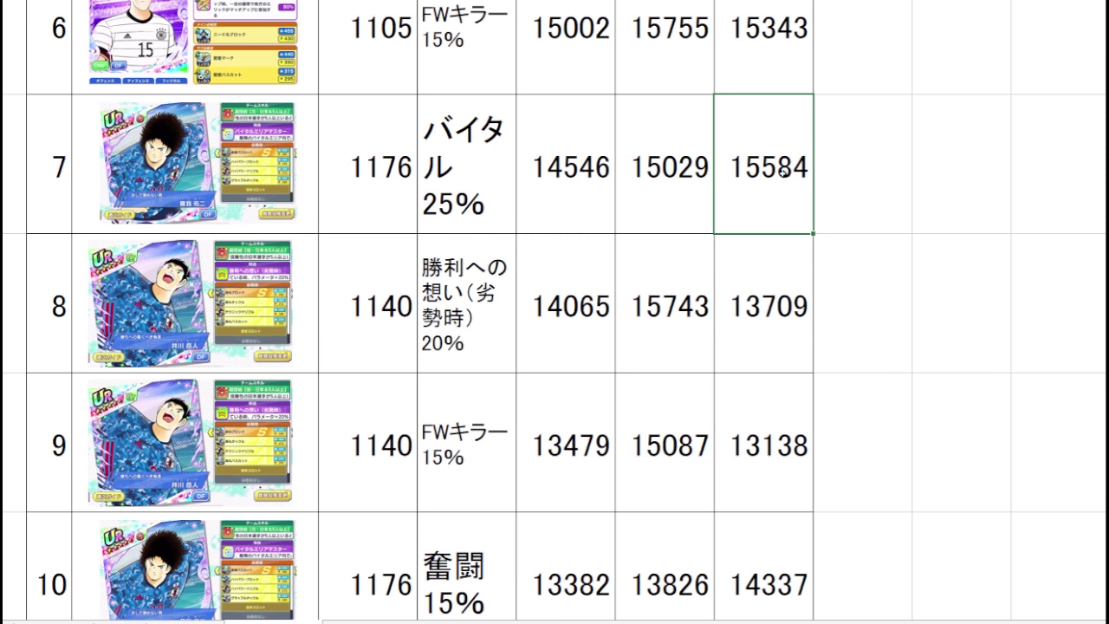
left_click(560, 205)
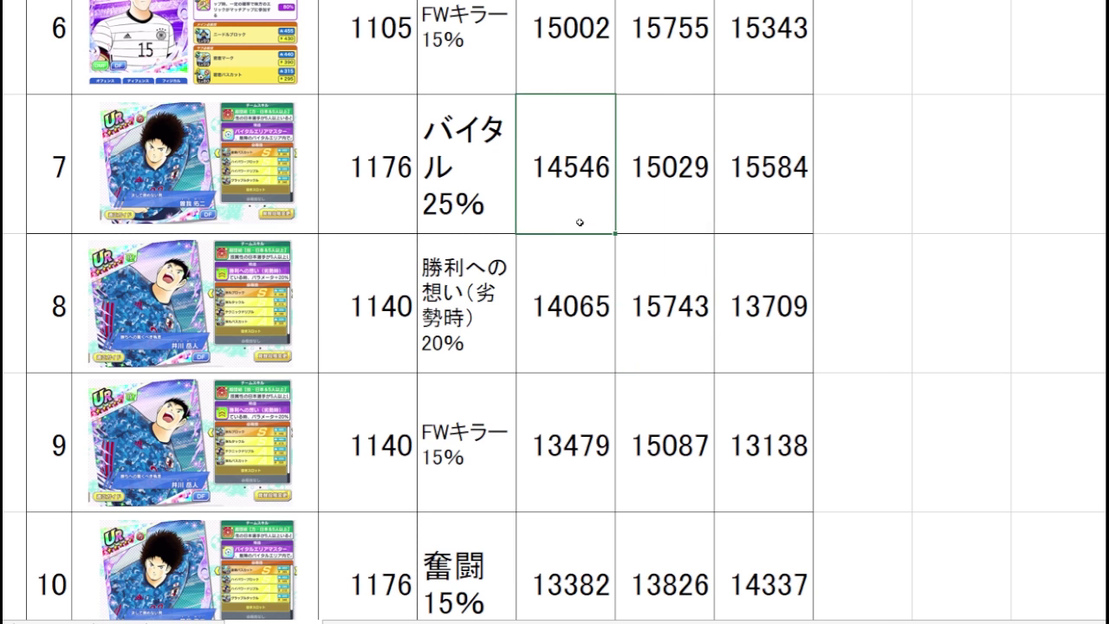
left_click_drag(581, 223, 574, 299)
Recheck the seventh entry's three defensive values against the eighth entry's パスカット value
left_click_drag(783, 200, 571, 208)
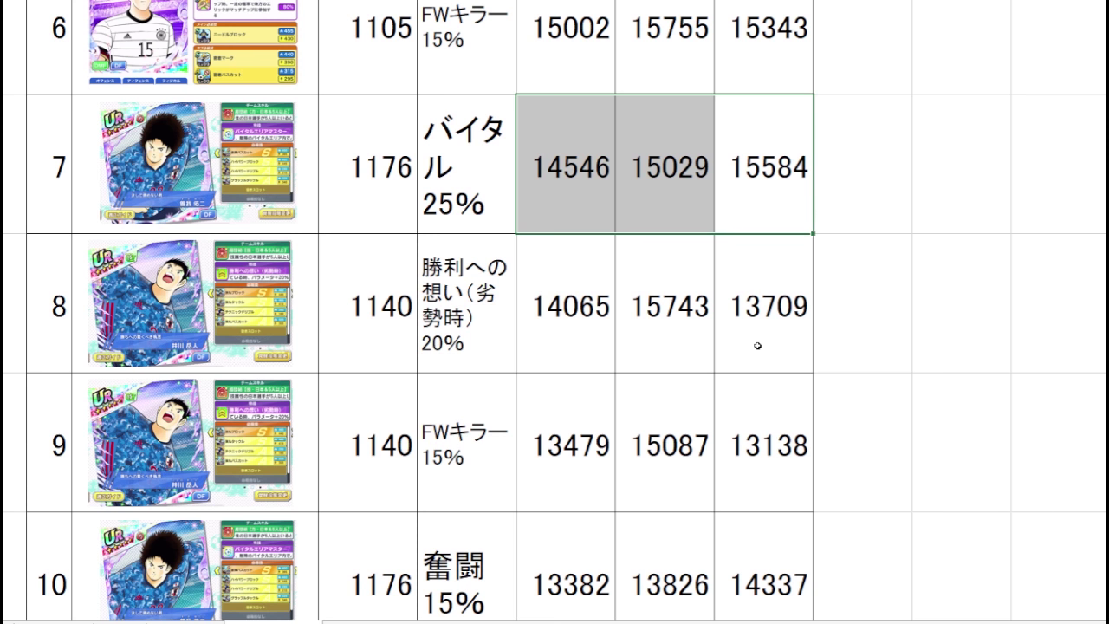
left_click_drag(758, 346, 785, 300)
left_click(569, 226)
left_click(876, 264)
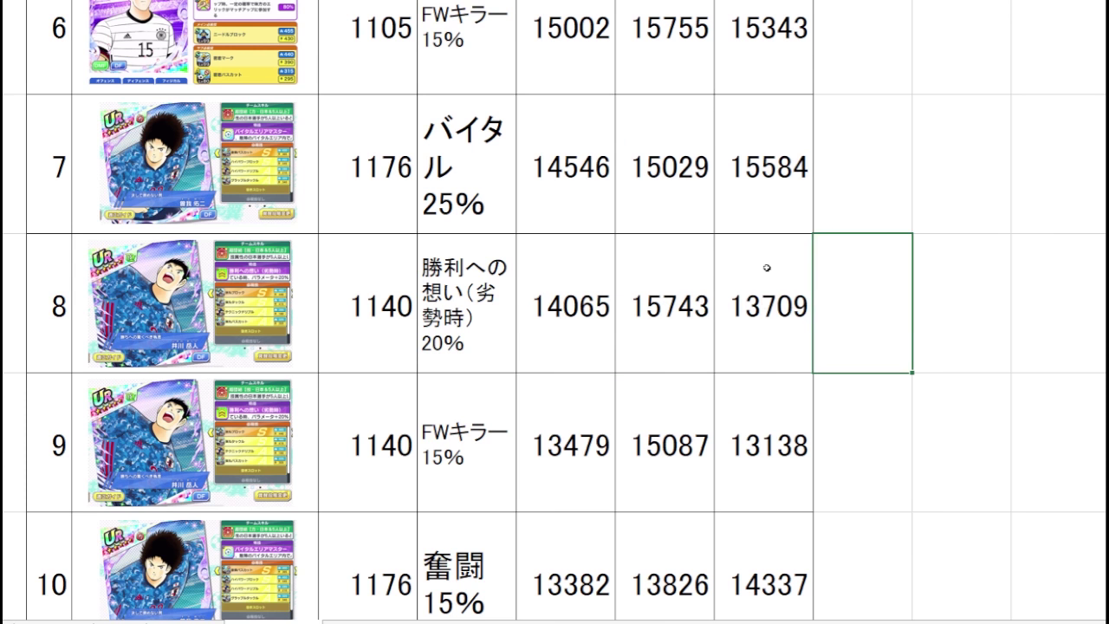
left_click(763, 306)
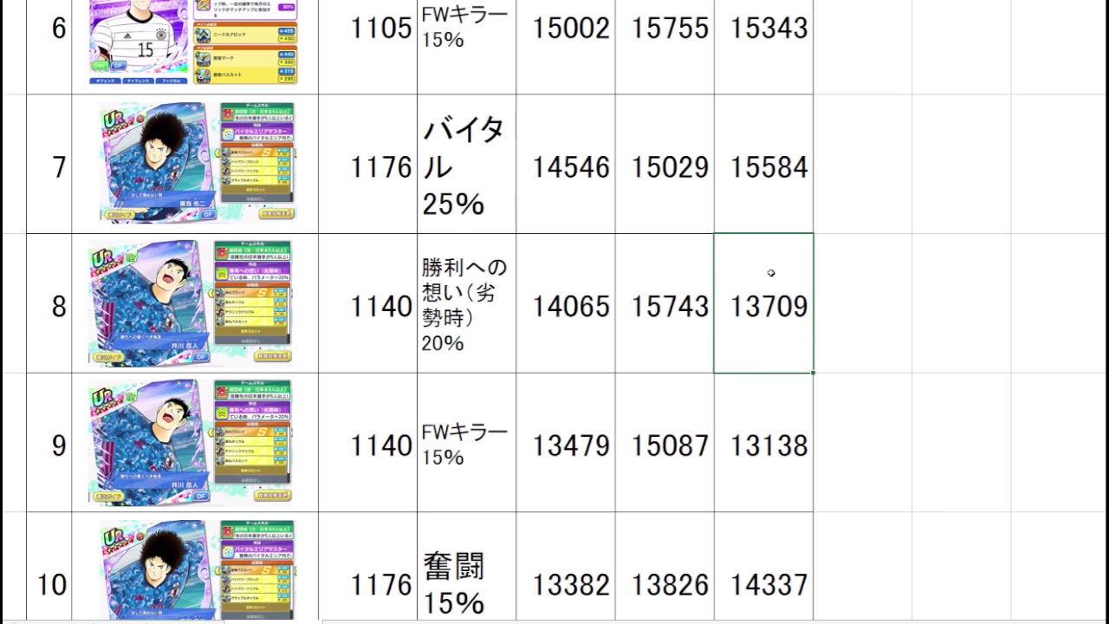
Examine the fourteenth entry's タックル, ブロック and パスカット values without a skill bonus (なし) near the end of the ranking
scroll(772, 257, "down", 1)
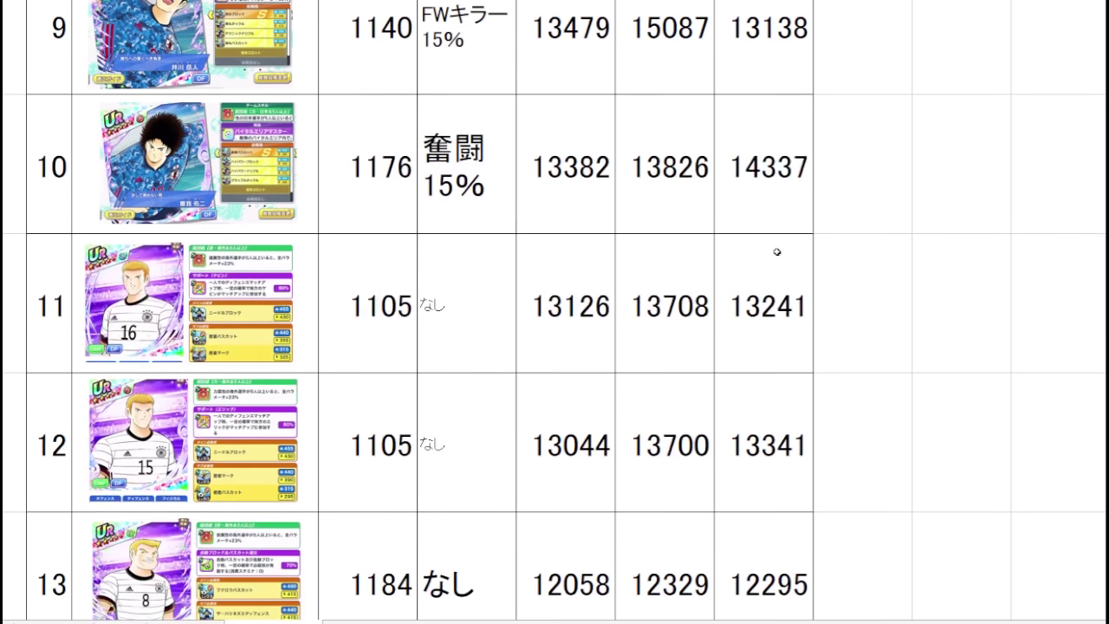
scroll(778, 251, "down", 1)
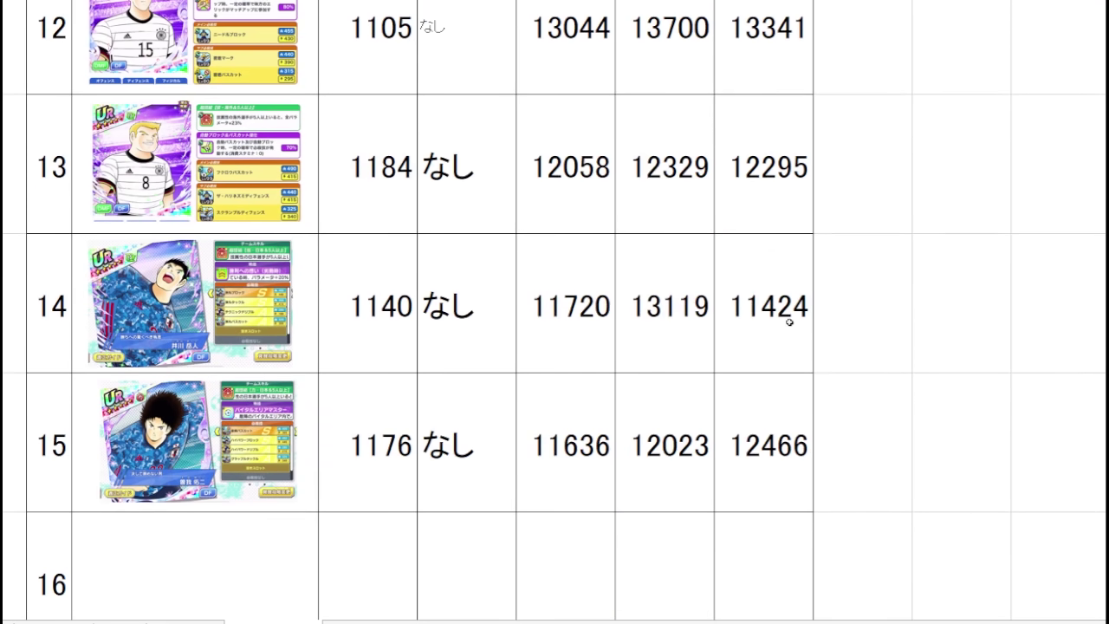
left_click(767, 333)
left_click_drag(767, 333, 585, 349)
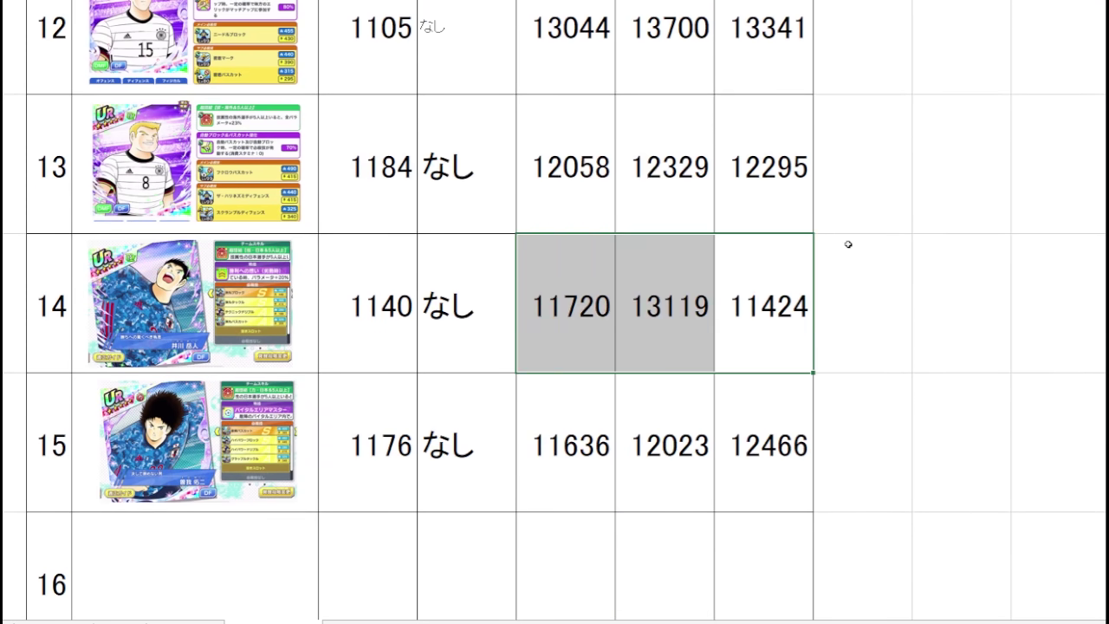
scroll(848, 244, "up", 1)
scroll(847, 242, "down", 1)
left_click_drag(792, 342, 774, 328)
left_click(559, 360)
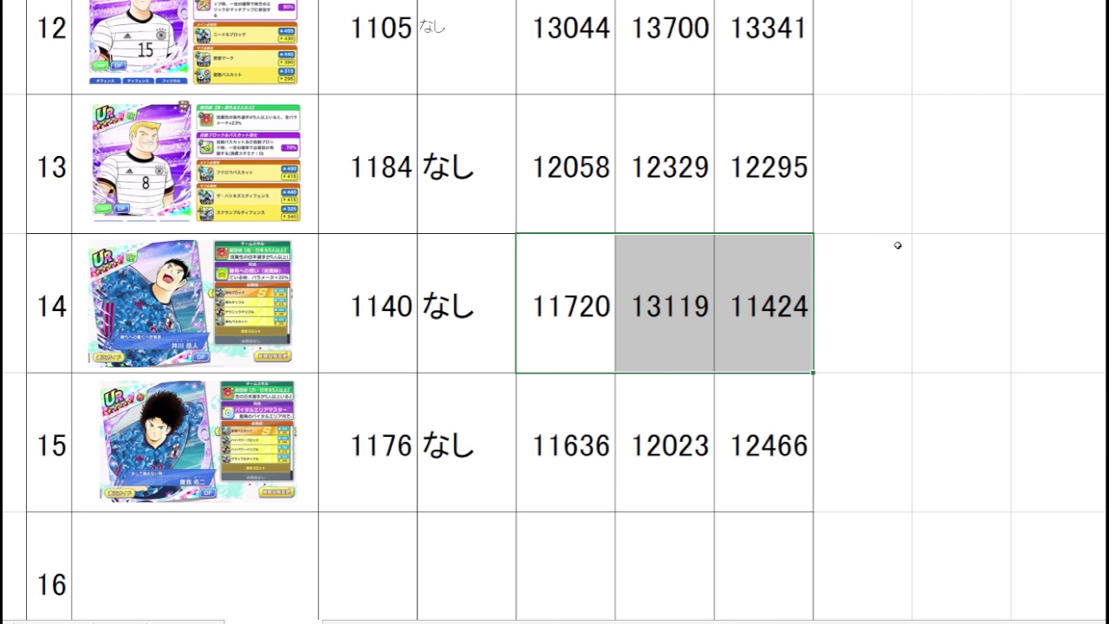
left_click(960, 188)
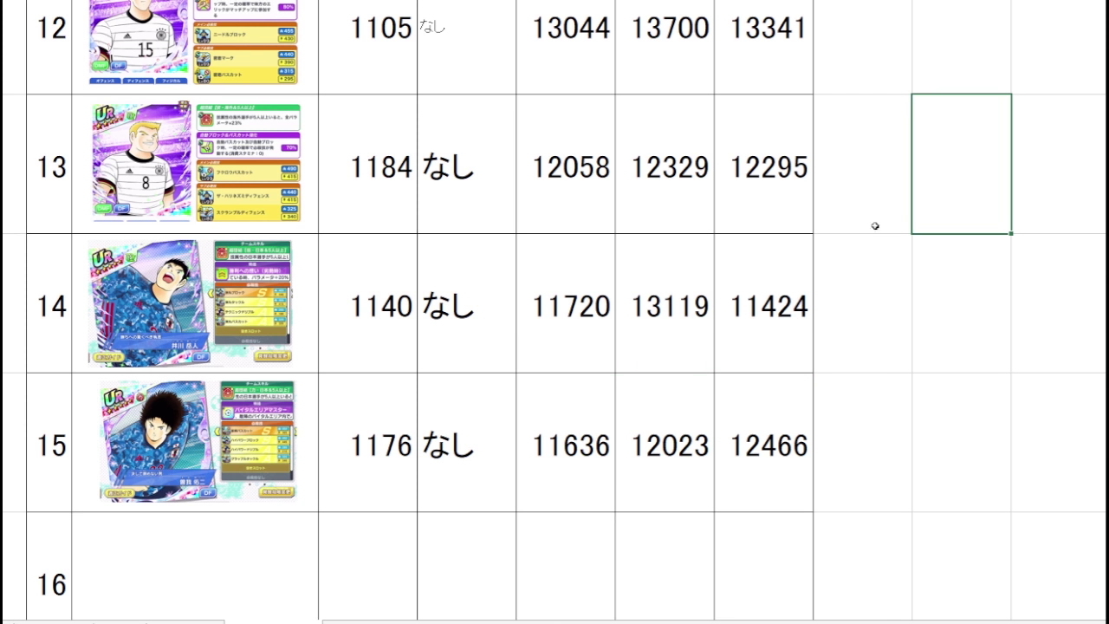
Return to the seventh and eighth entries and recheck their values, ending at the eighth entry's タックル
scroll(809, 251, "up", 1)
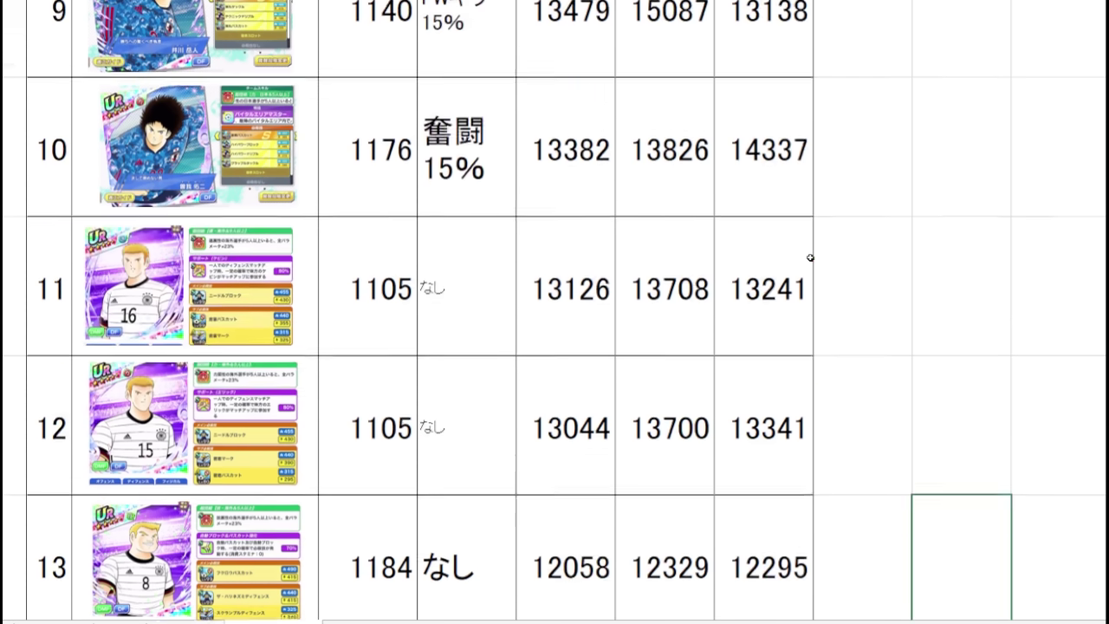
scroll(770, 339, "up", 1)
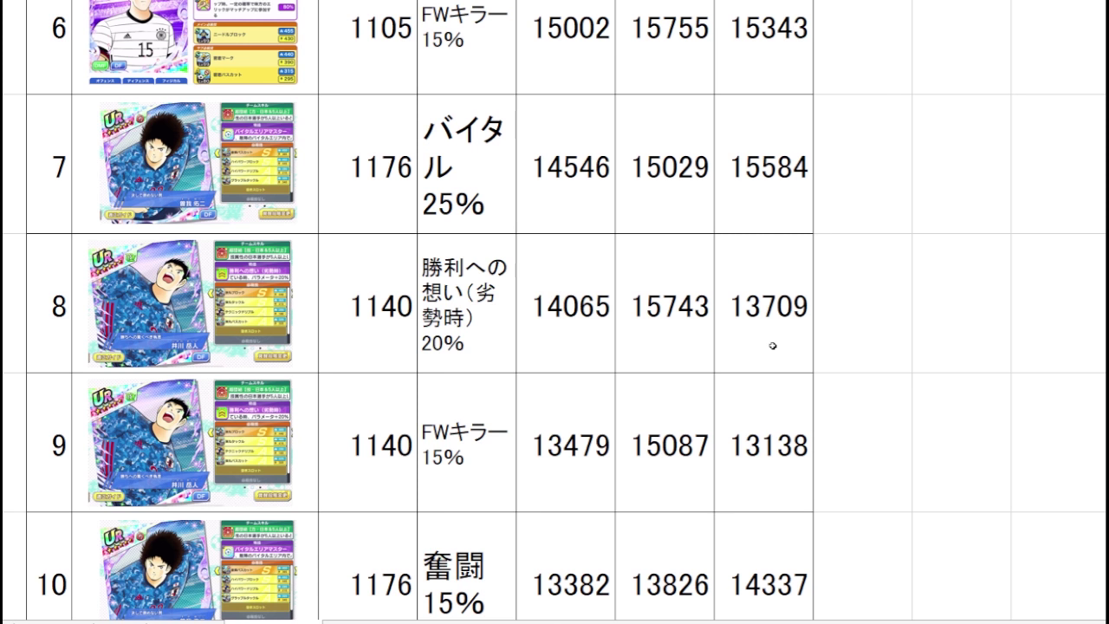
left_click_drag(767, 344, 576, 228)
left_click(591, 305)
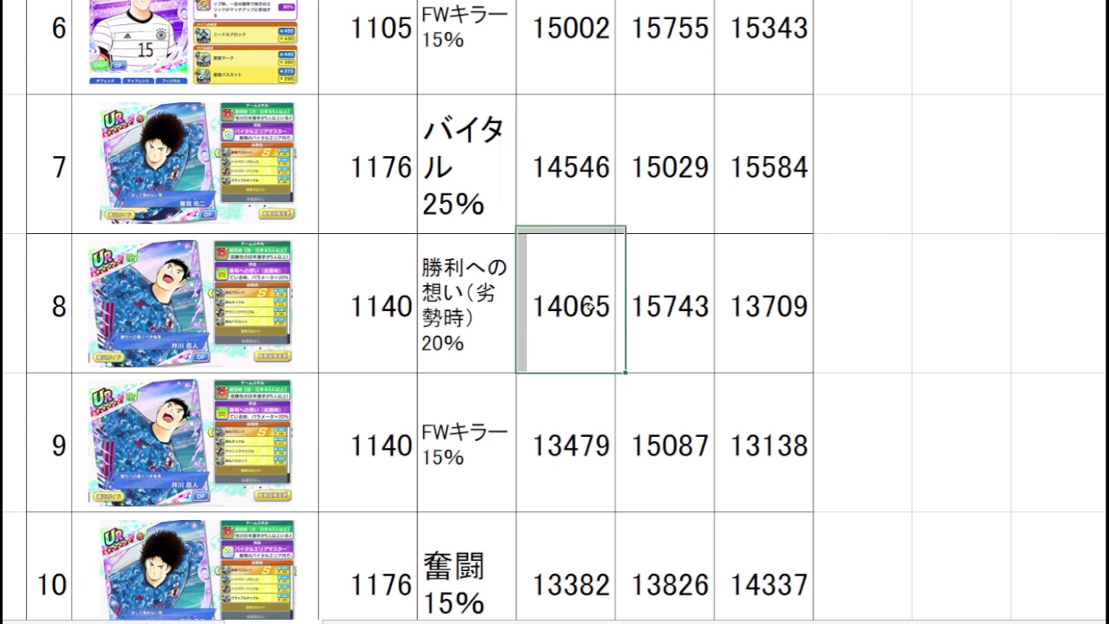
Check the eighth entry's パスカット value, then review the first to fifth entries of the ranking
left_click(772, 310)
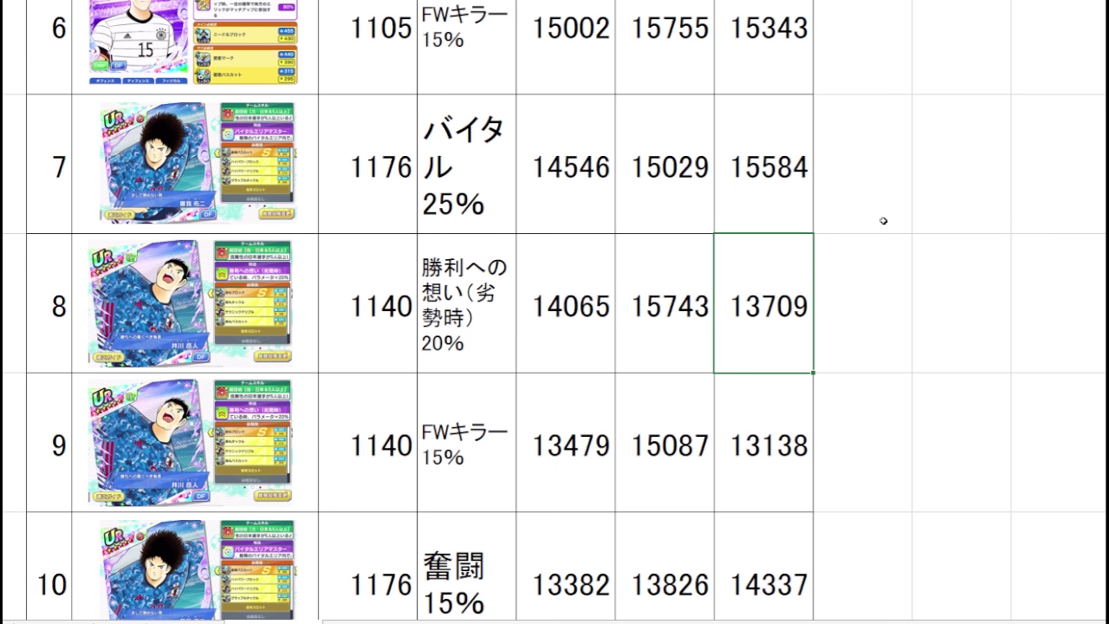
scroll(884, 221, "up", 3)
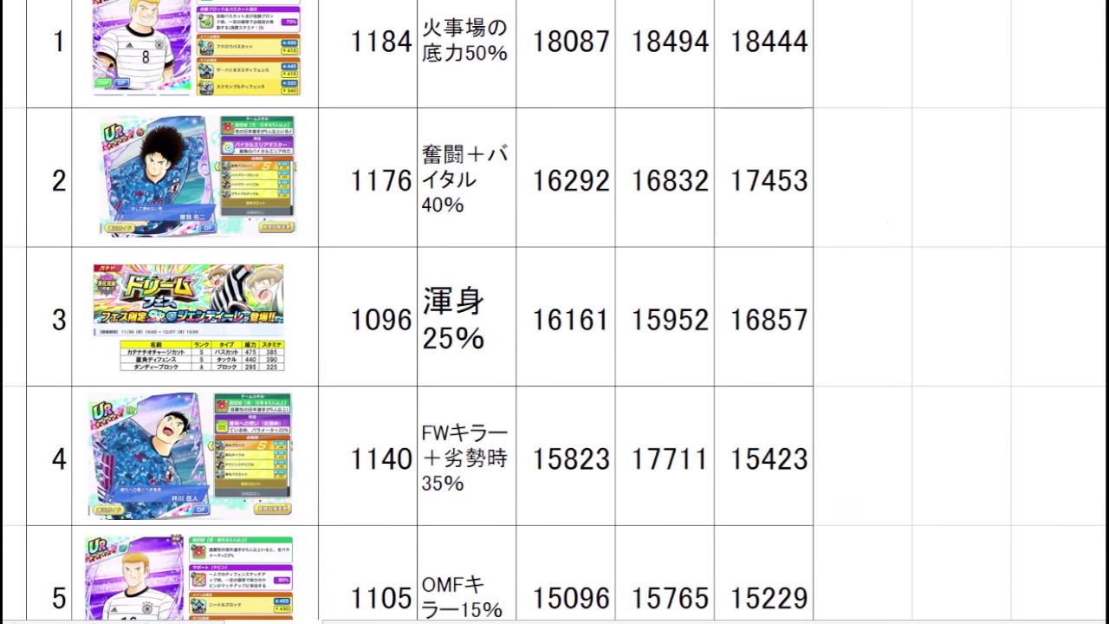
Open the card's 数値チェックシート and examine its 特技, チムスキ and 潜在 skills, including 絆, FWキラー and 自動ブロック＆パスカット強化
key("ctrl+Page_Down")
left_click(405, 552)
scroll(405, 552, "left", 10)
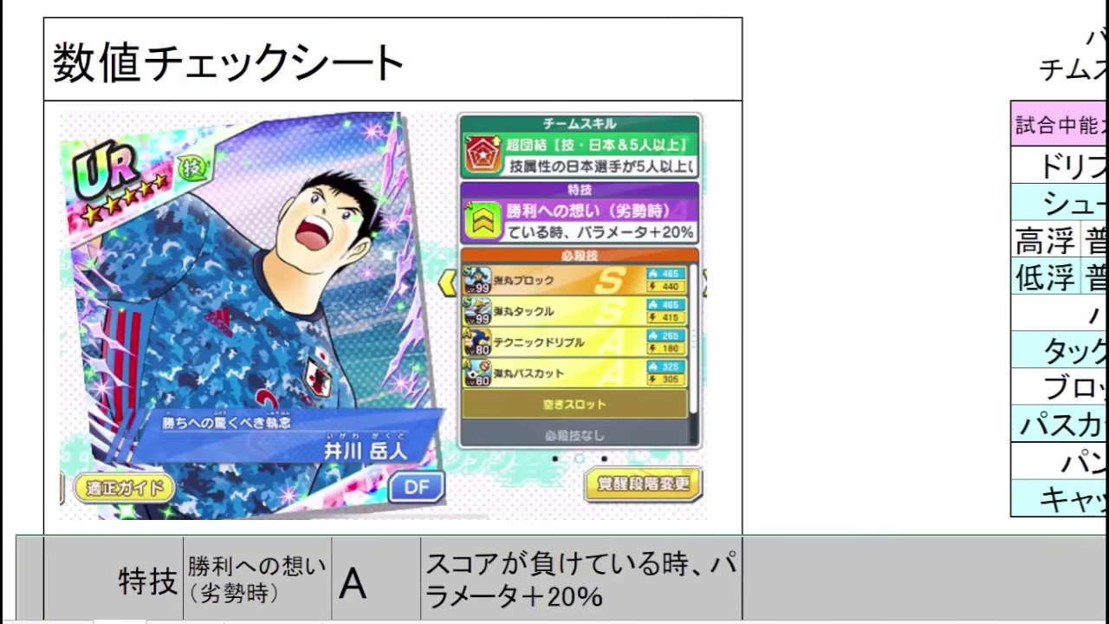
scroll(815, 261, "down", 2)
left_click(815, 261)
scroll(845, 260, "down", 3)
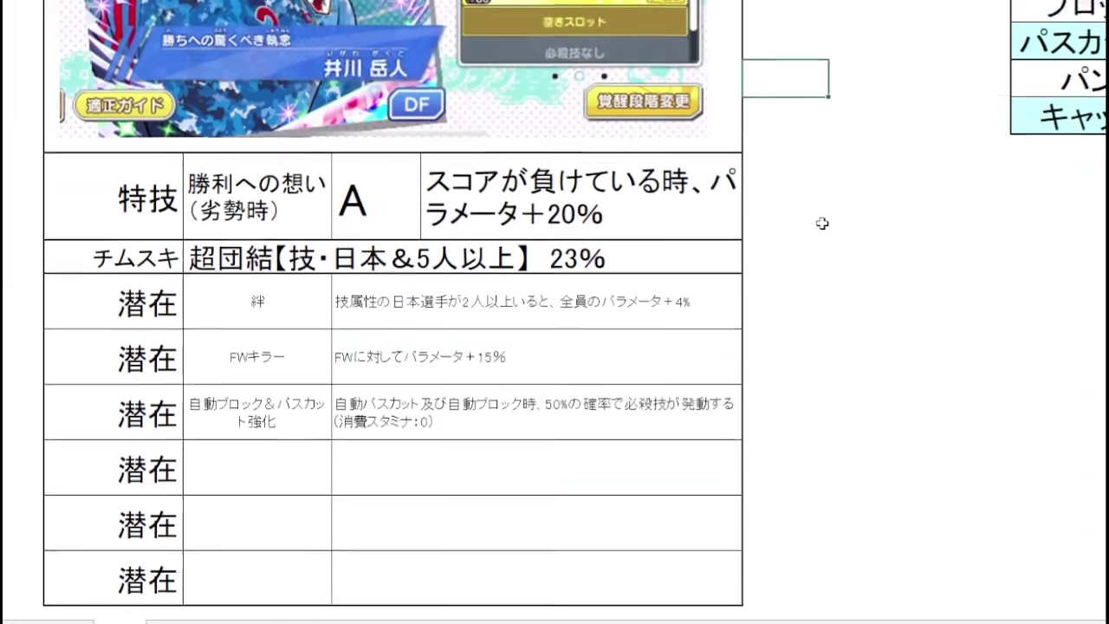
left_click(847, 282)
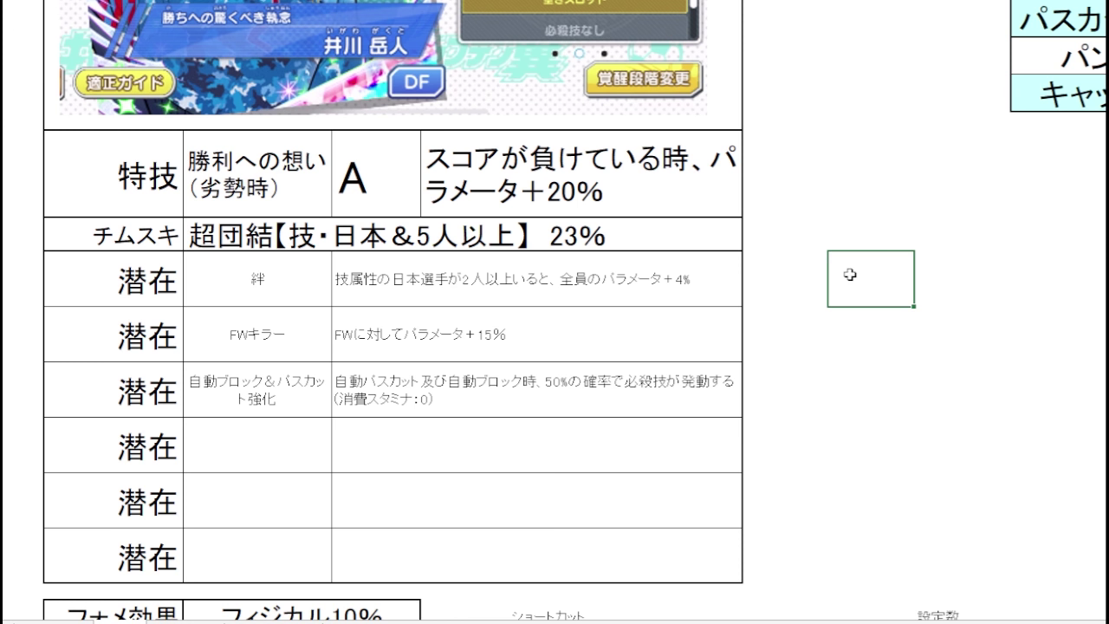
Return to the card image at the start of the 数値チェックシート and review its team skill, 特技 and 必殺技 list
scroll(849, 275, "up", 5)
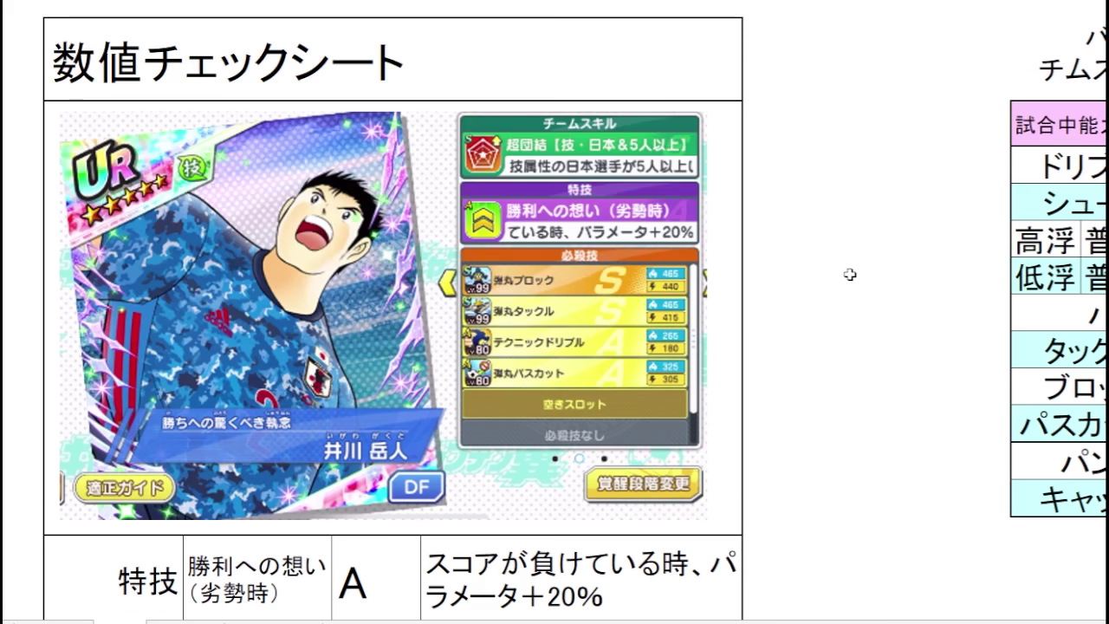
left_click(807, 394)
left_click(849, 350)
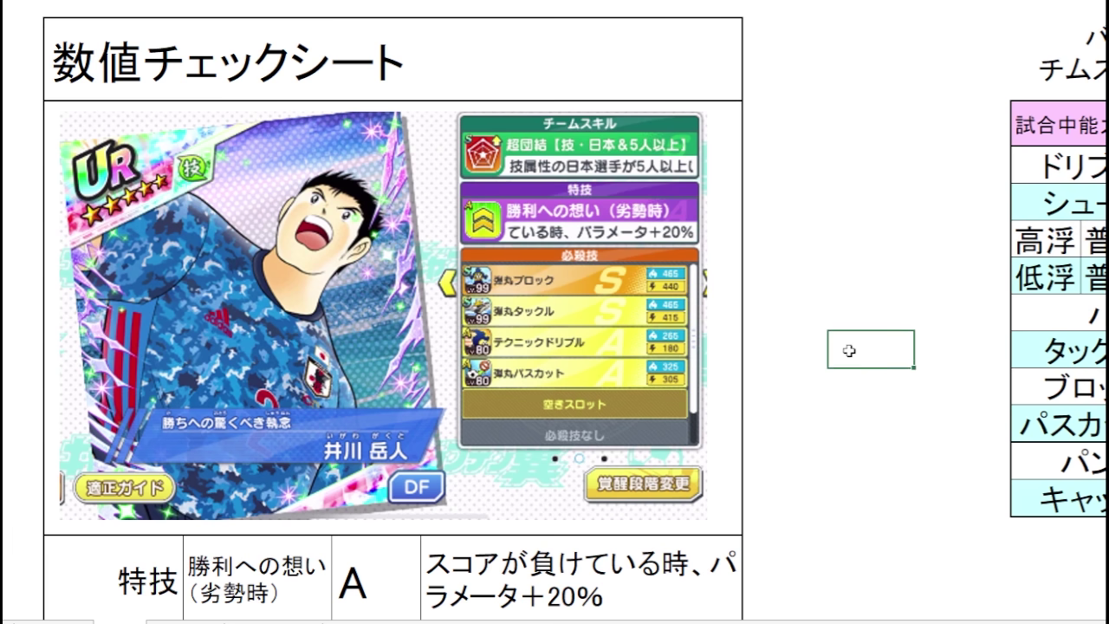